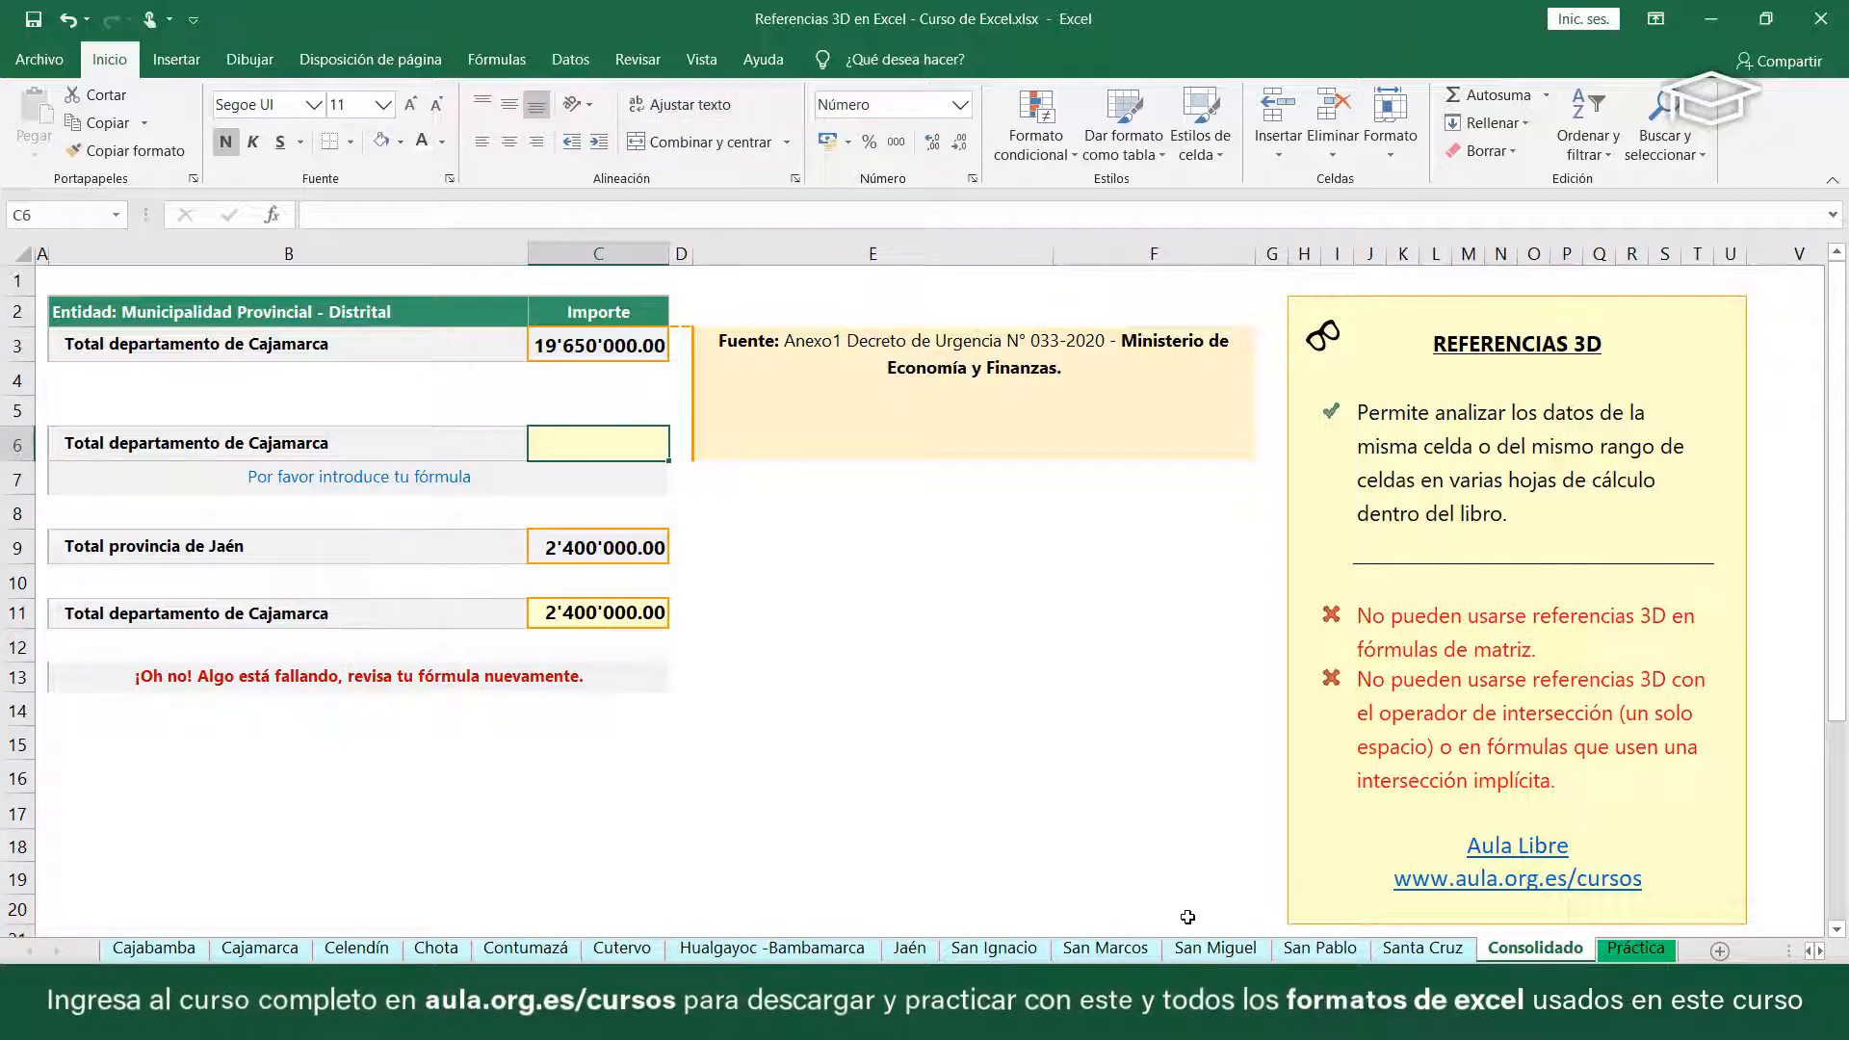
- Look through the province sheets one by one, from Cajabamba to Santa Cruz, to review their municipal amounts and totals
{"action": "left_click", "coordinate": [1599, 523]}
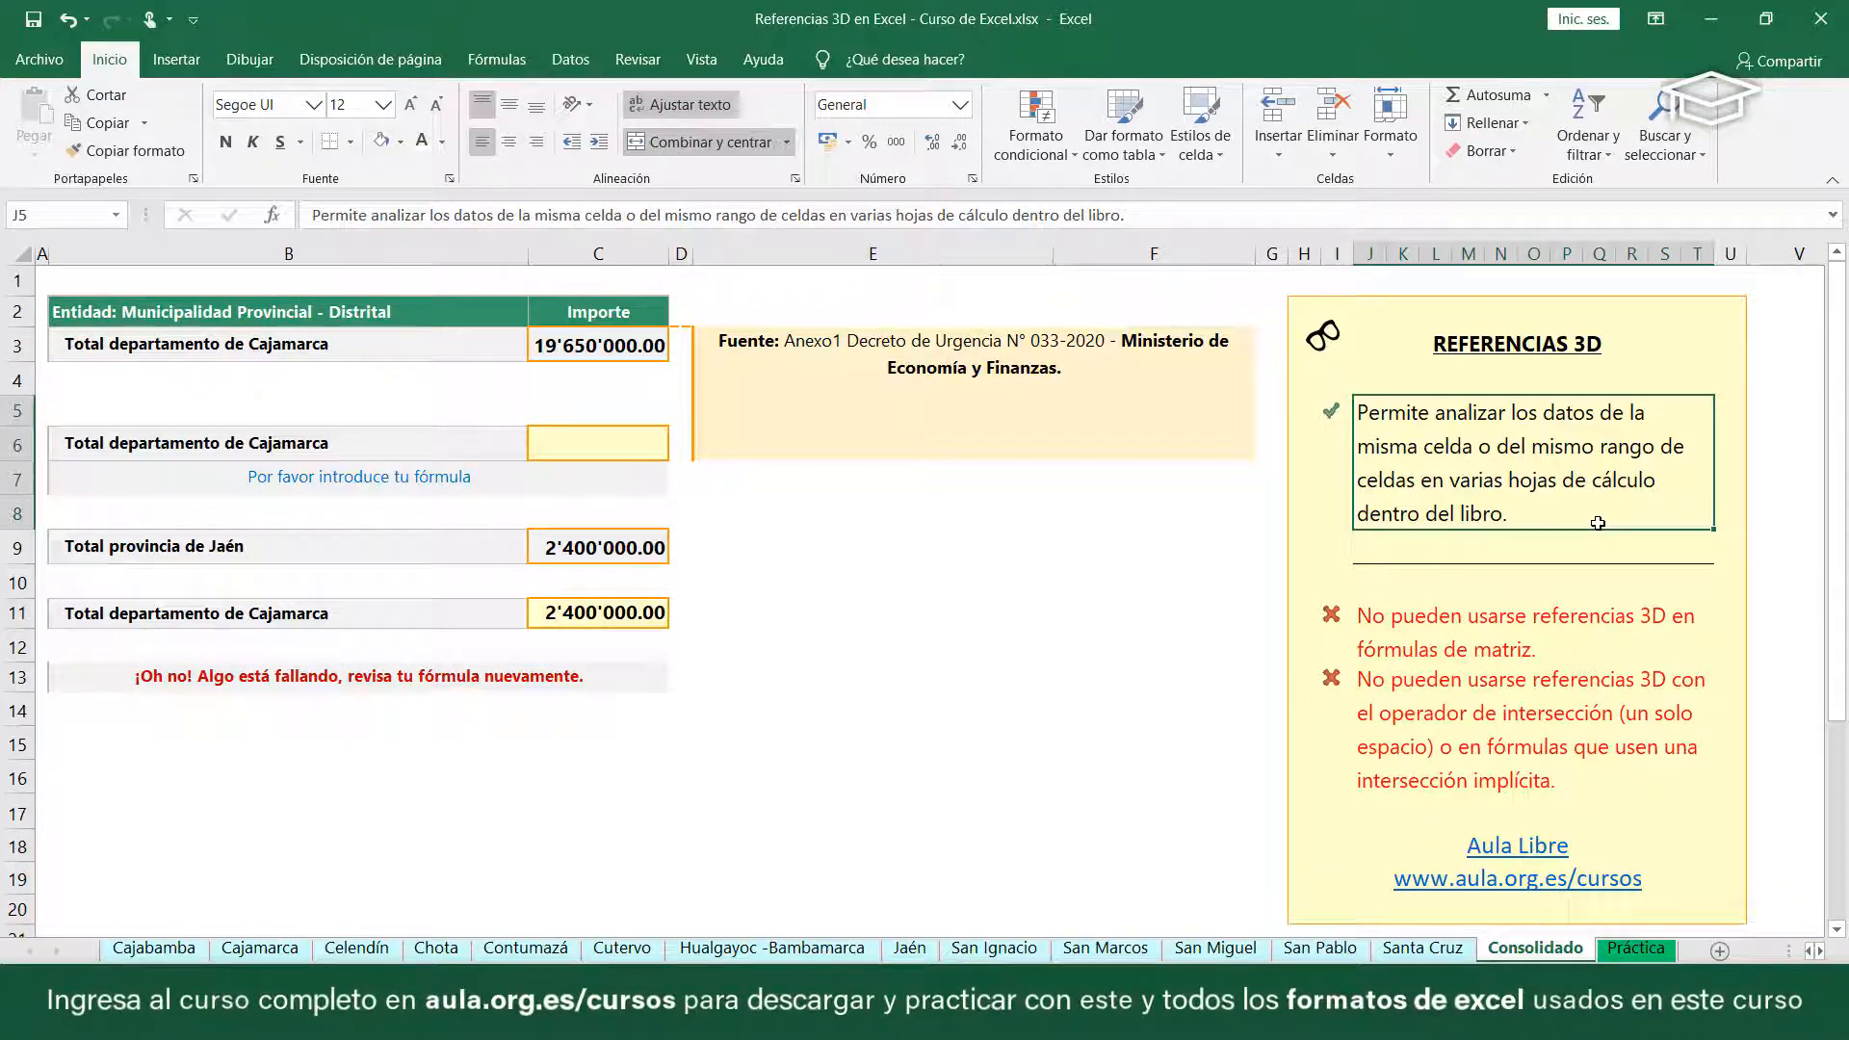
{"action": "left_click", "coordinate": [154, 947]}
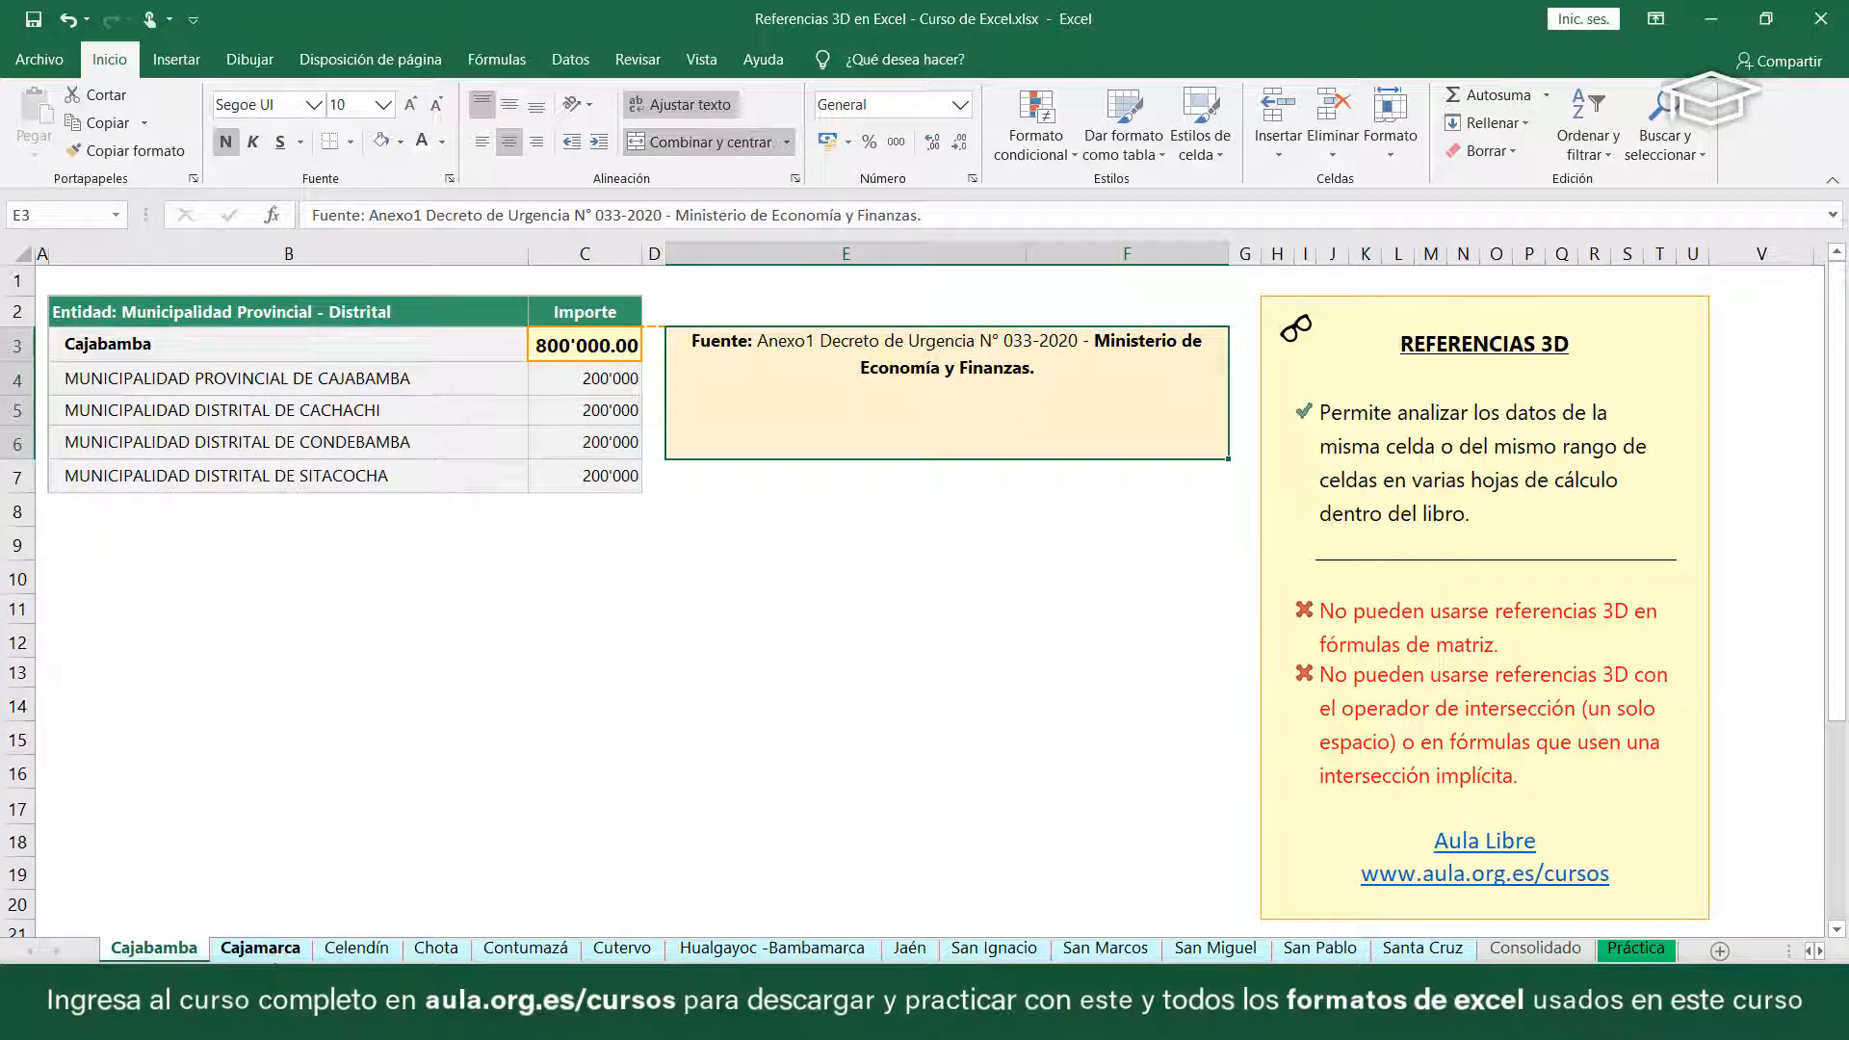
{"action": "left_click", "coordinate": [260, 948]}
{"action": "left_click", "coordinate": [356, 948]}
{"action": "left_click", "coordinate": [436, 948]}
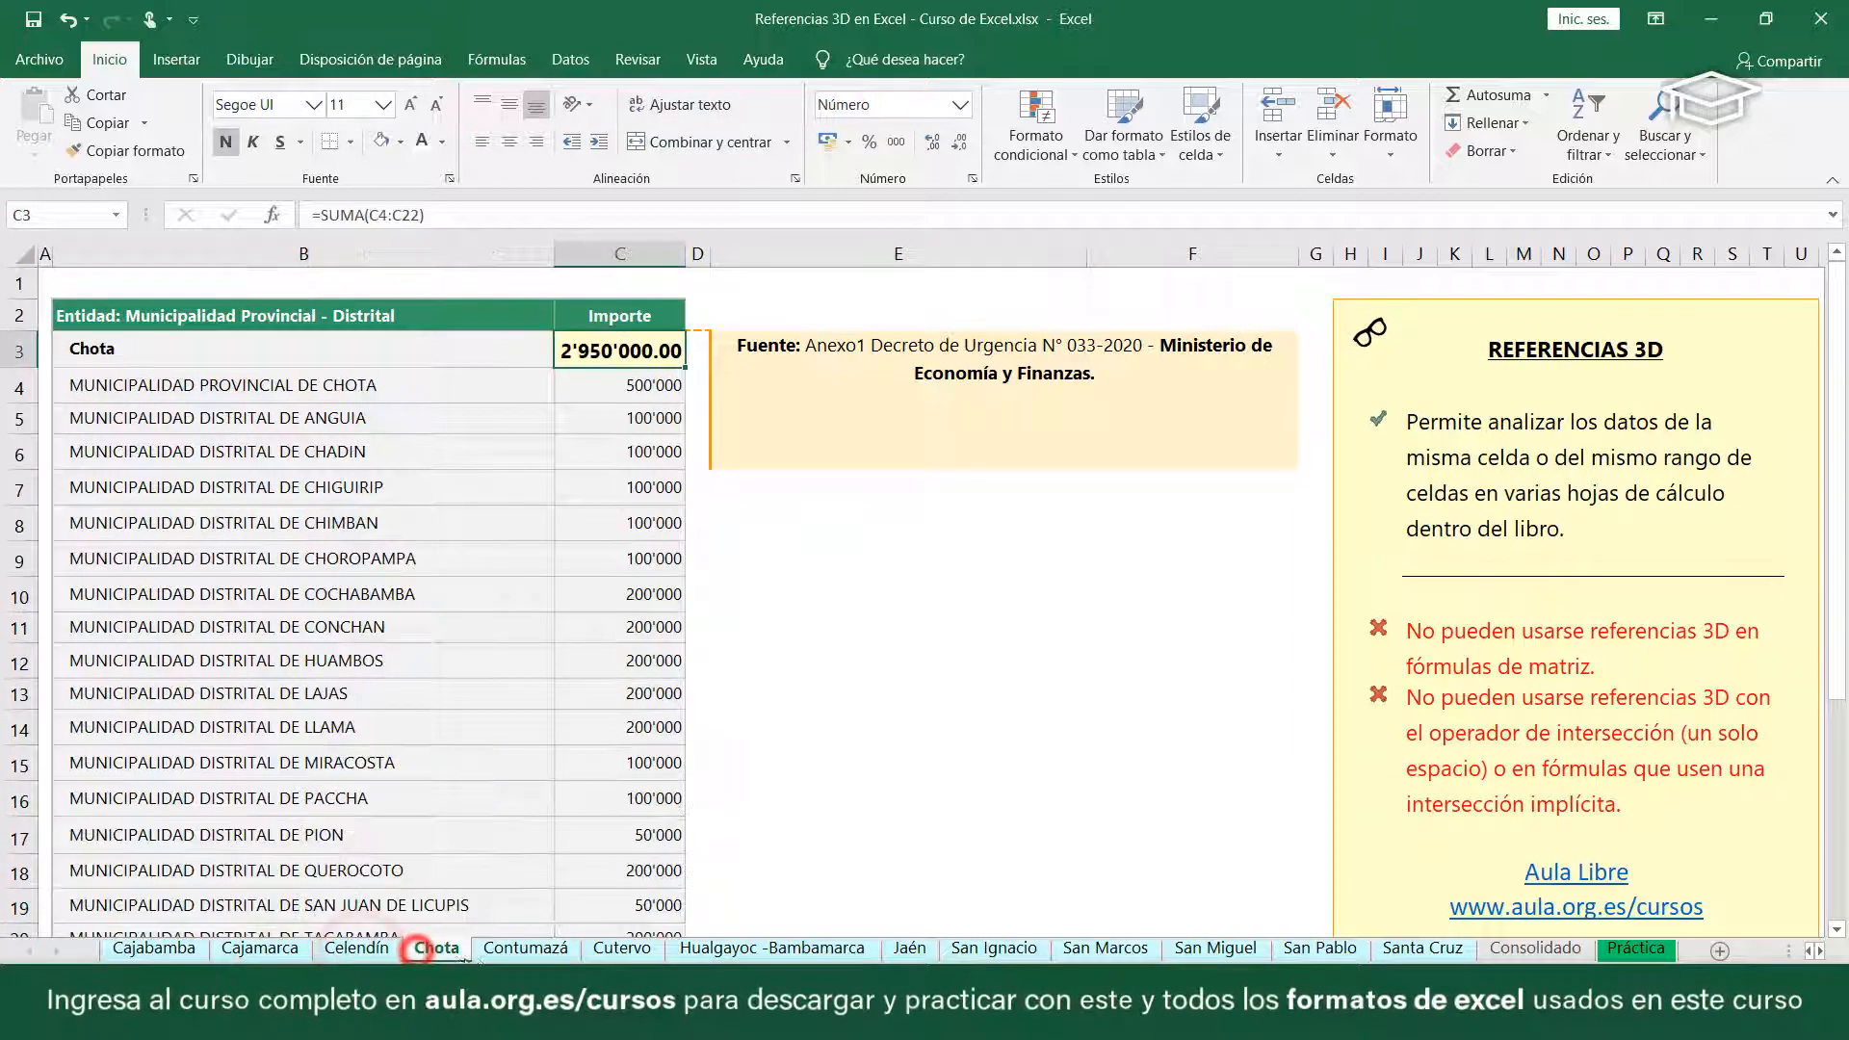
{"action": "left_click", "coordinate": [525, 948]}
{"action": "left_click", "coordinate": [616, 948]}
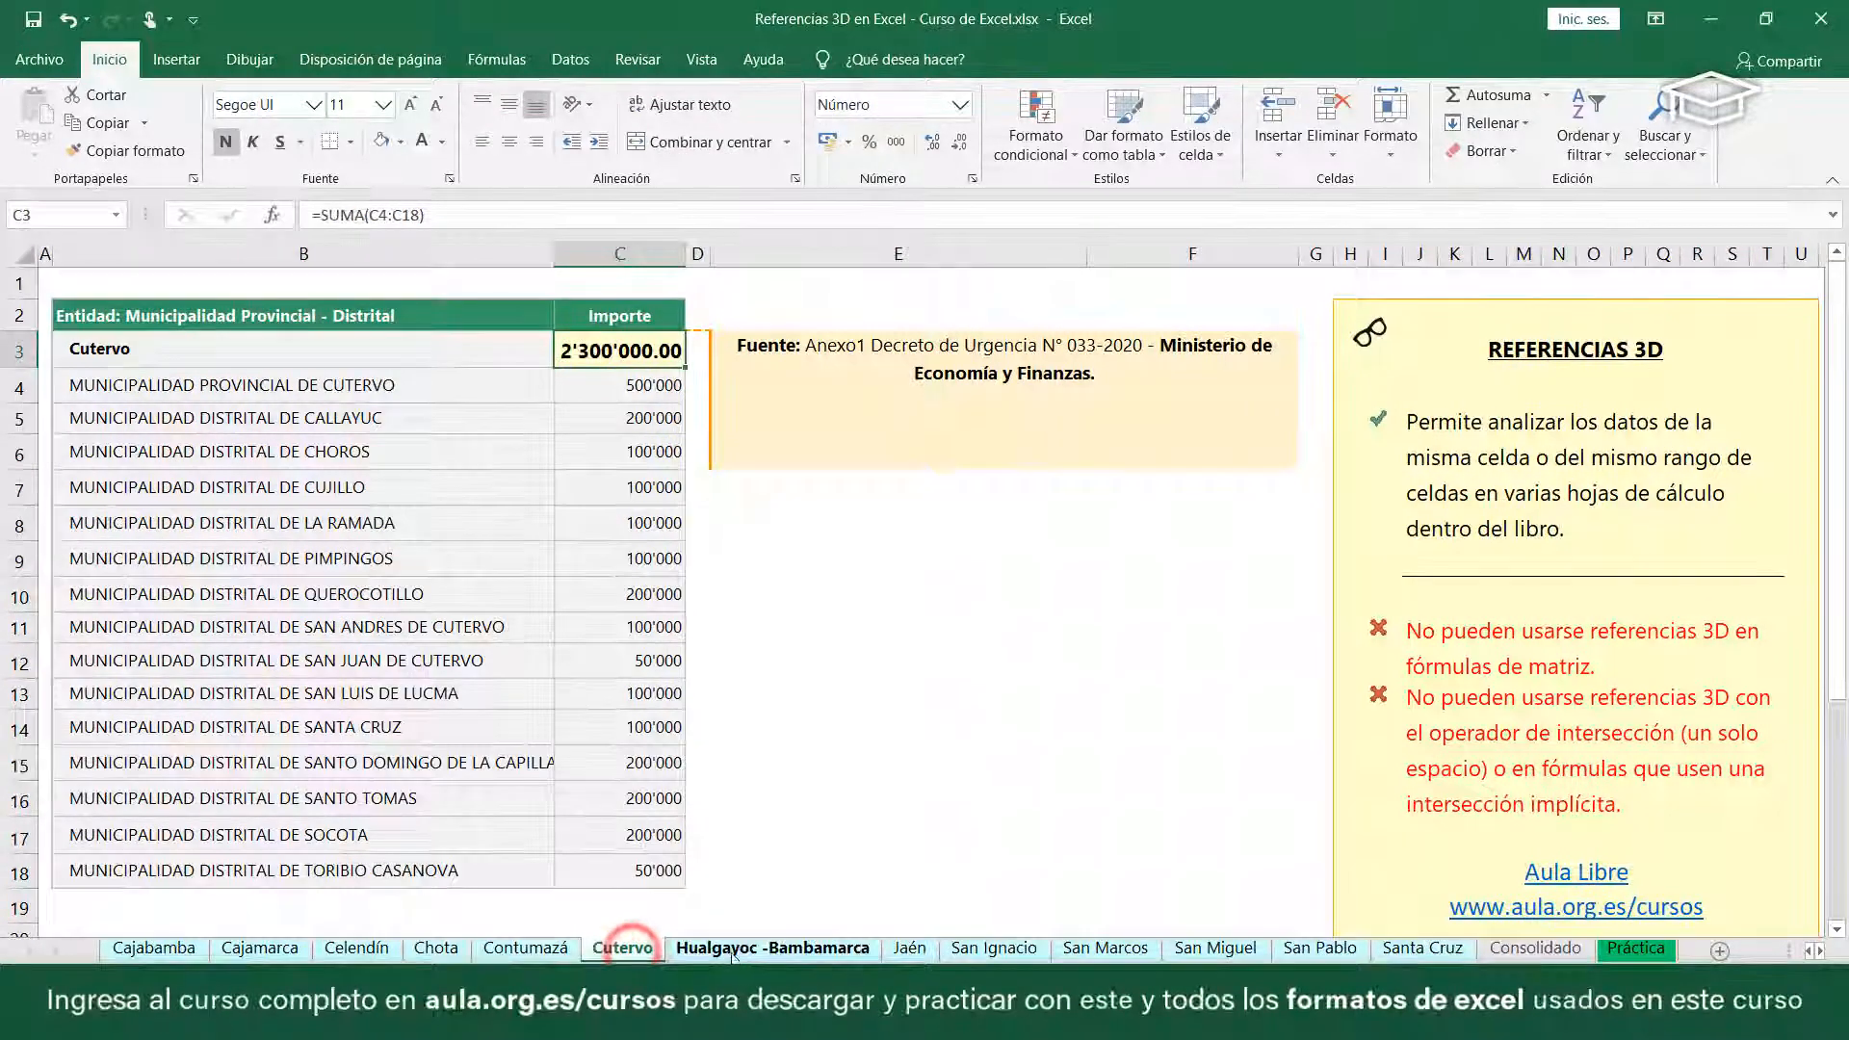
{"action": "left_click", "coordinate": [740, 947]}
{"action": "left_click", "coordinate": [910, 948]}
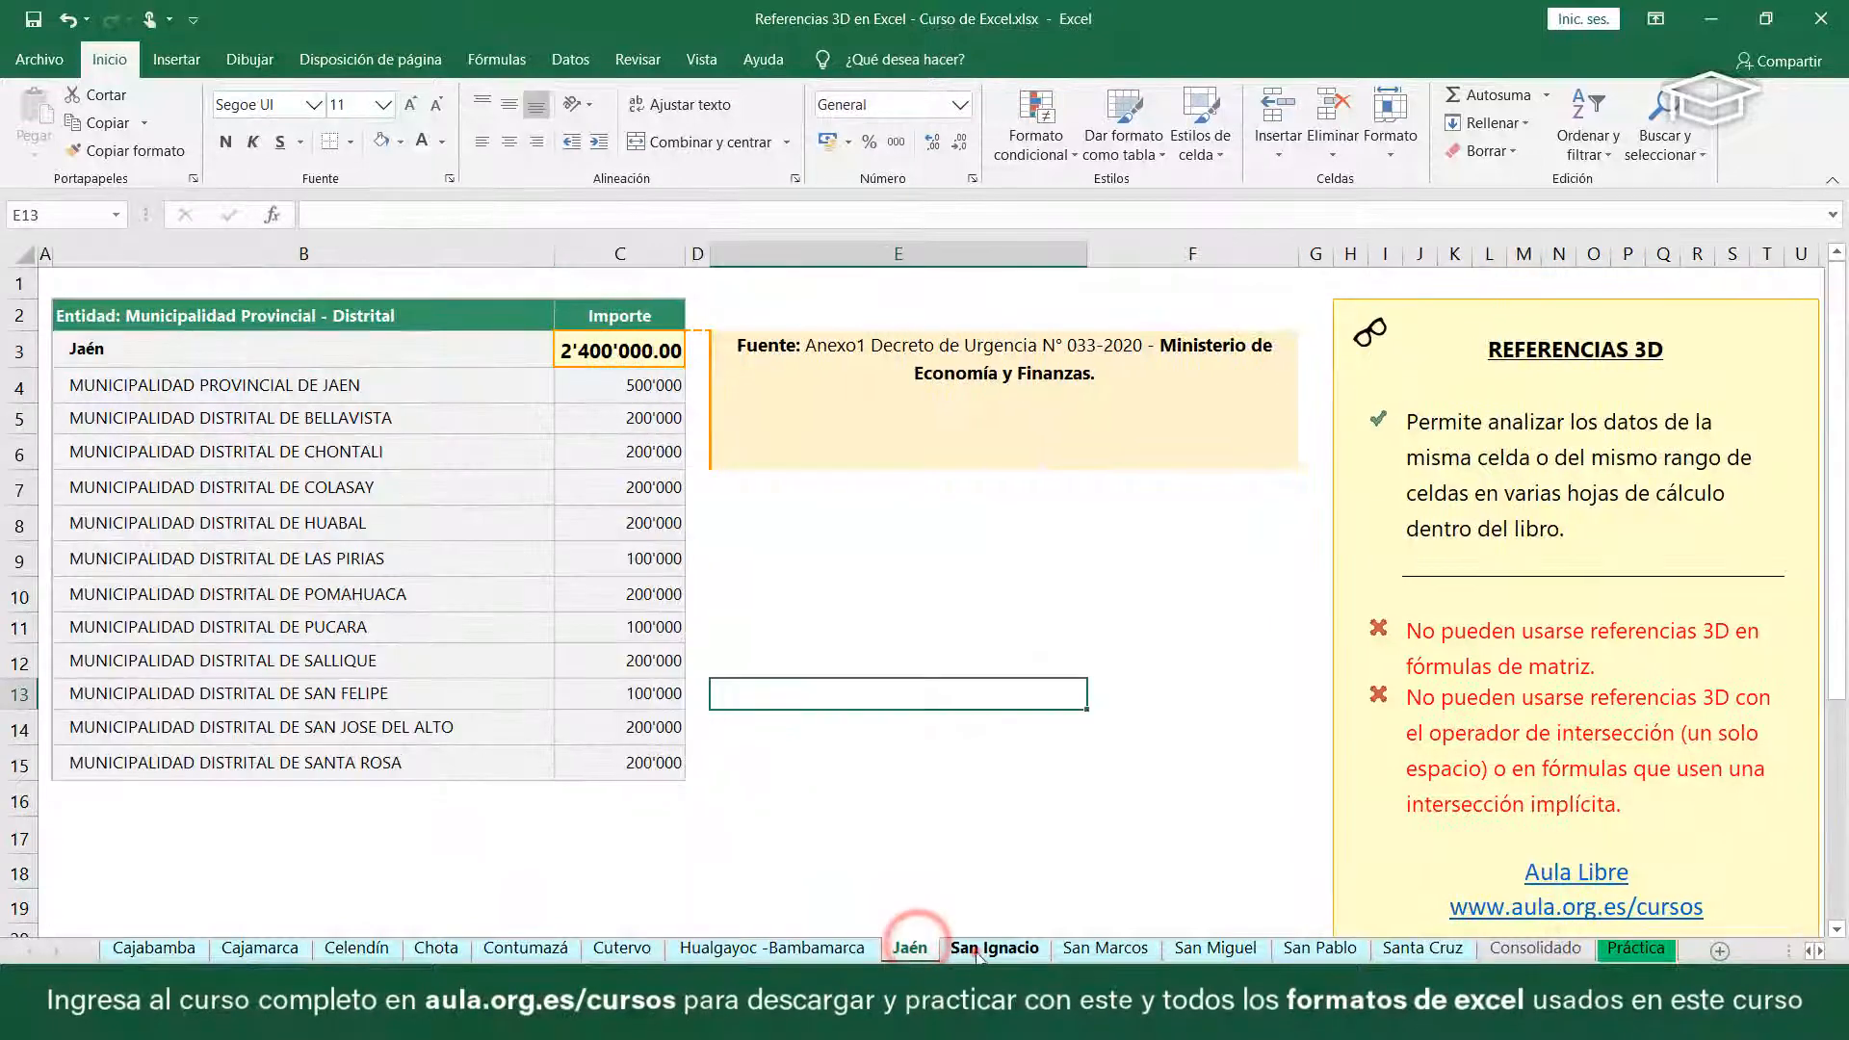
{"action": "left_click", "coordinate": [973, 948]}
{"action": "left_click", "coordinate": [1077, 949]}
{"action": "left_click", "coordinate": [1213, 948]}
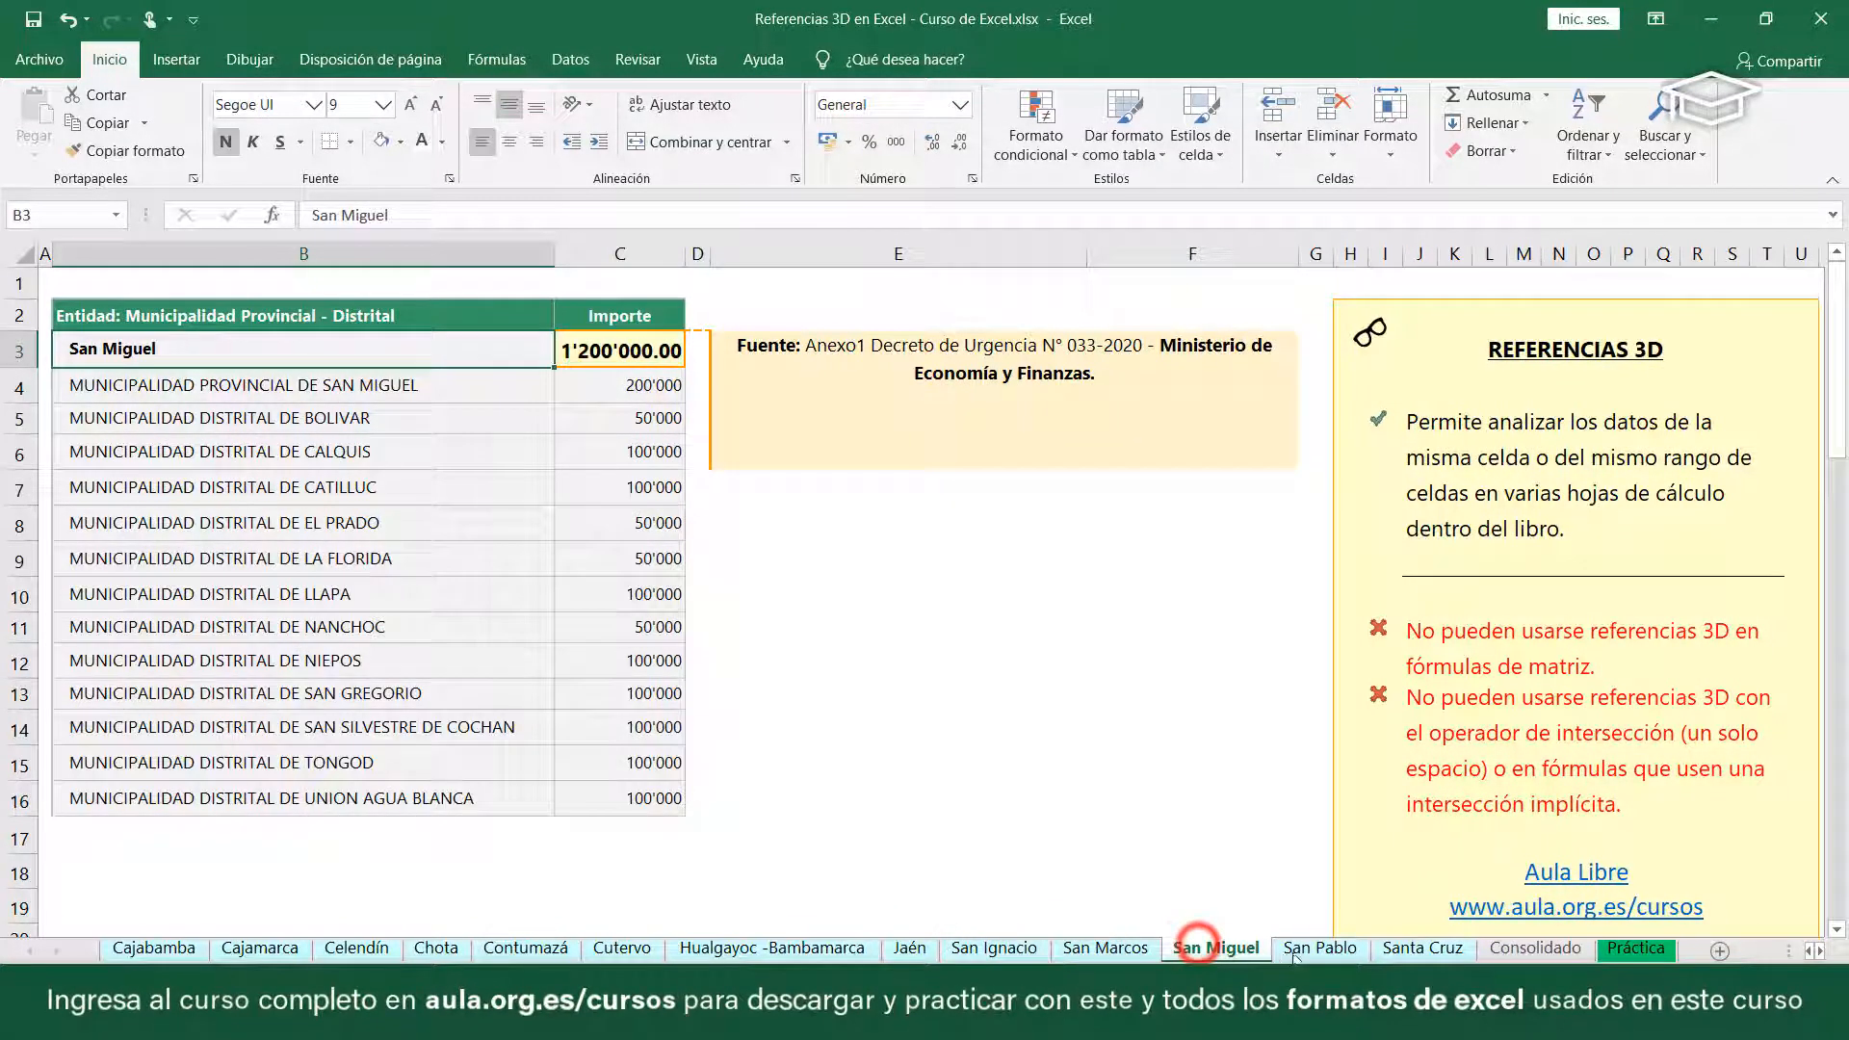
{"action": "left_click", "coordinate": [1318, 948]}
{"action": "left_click", "coordinate": [1416, 948]}
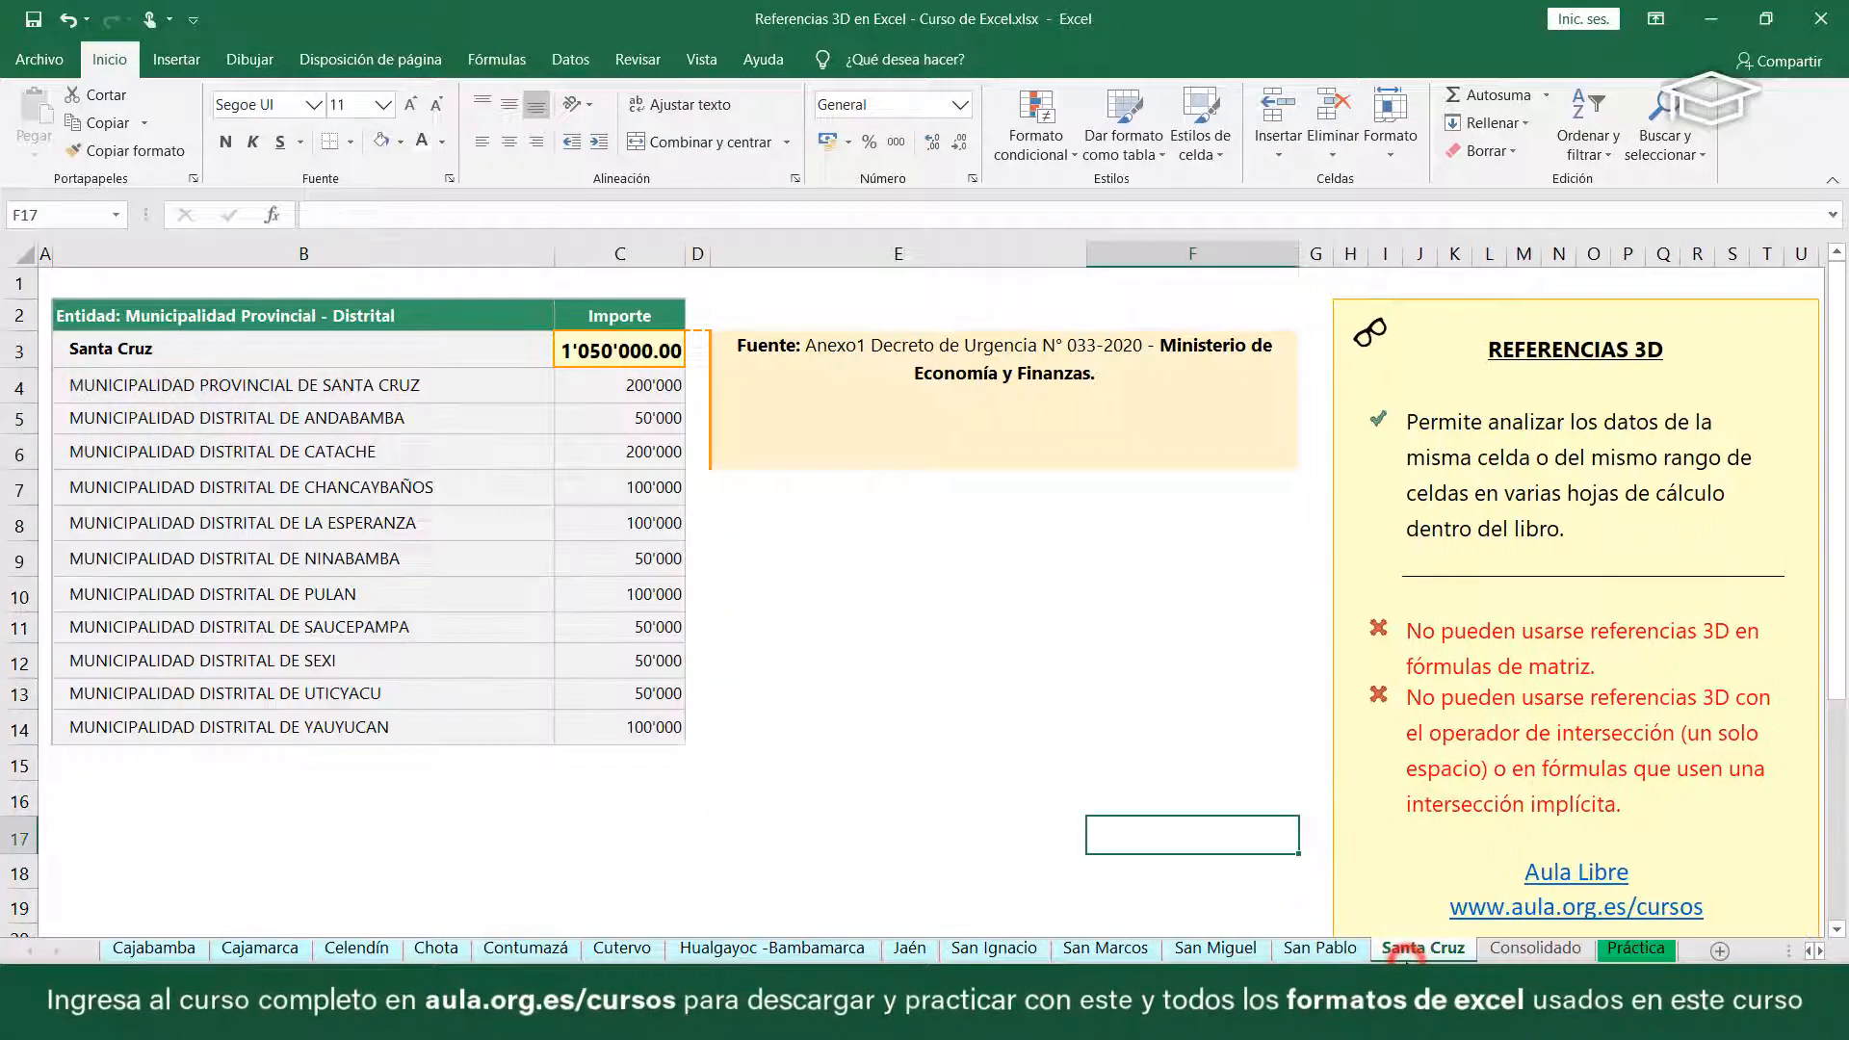
- Examine the sum formula behind the provincial total in cell C3 of the Cajabamba sheet
{"action": "left_click", "coordinate": [154, 948]}
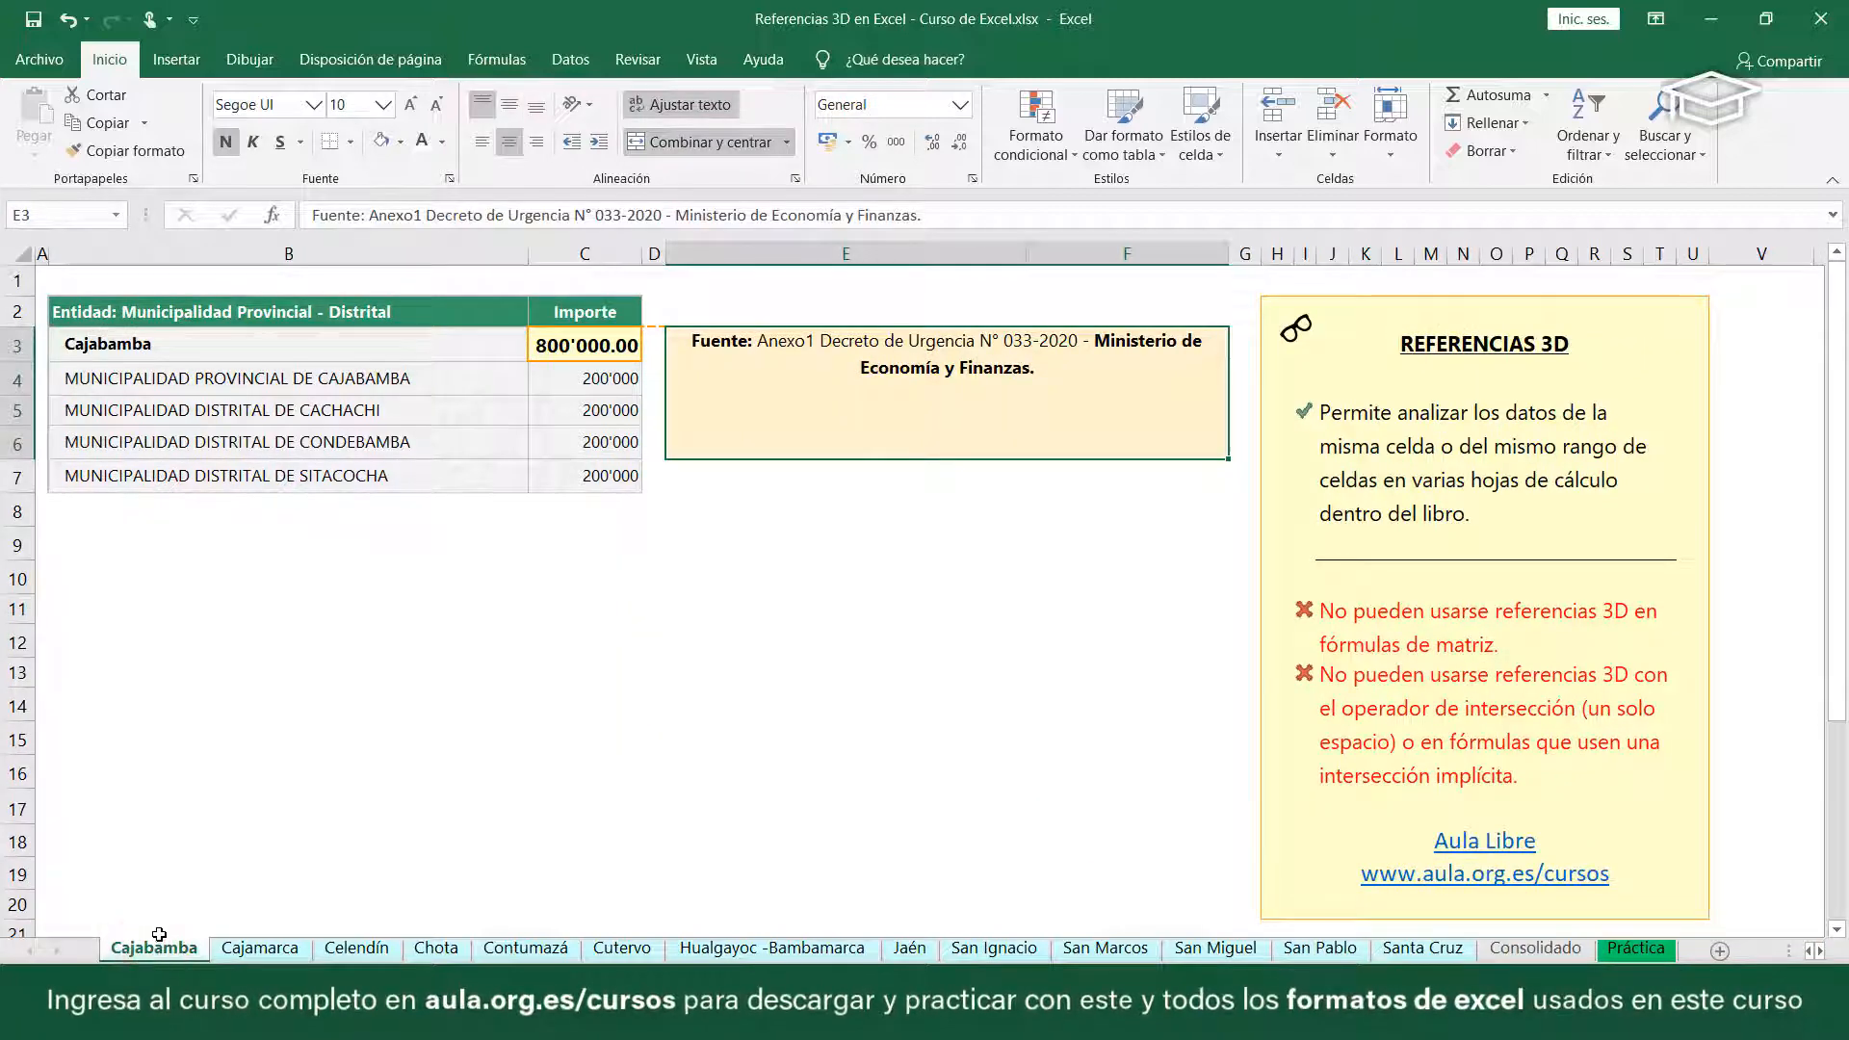
{"action": "left_click", "coordinate": [563, 343]}
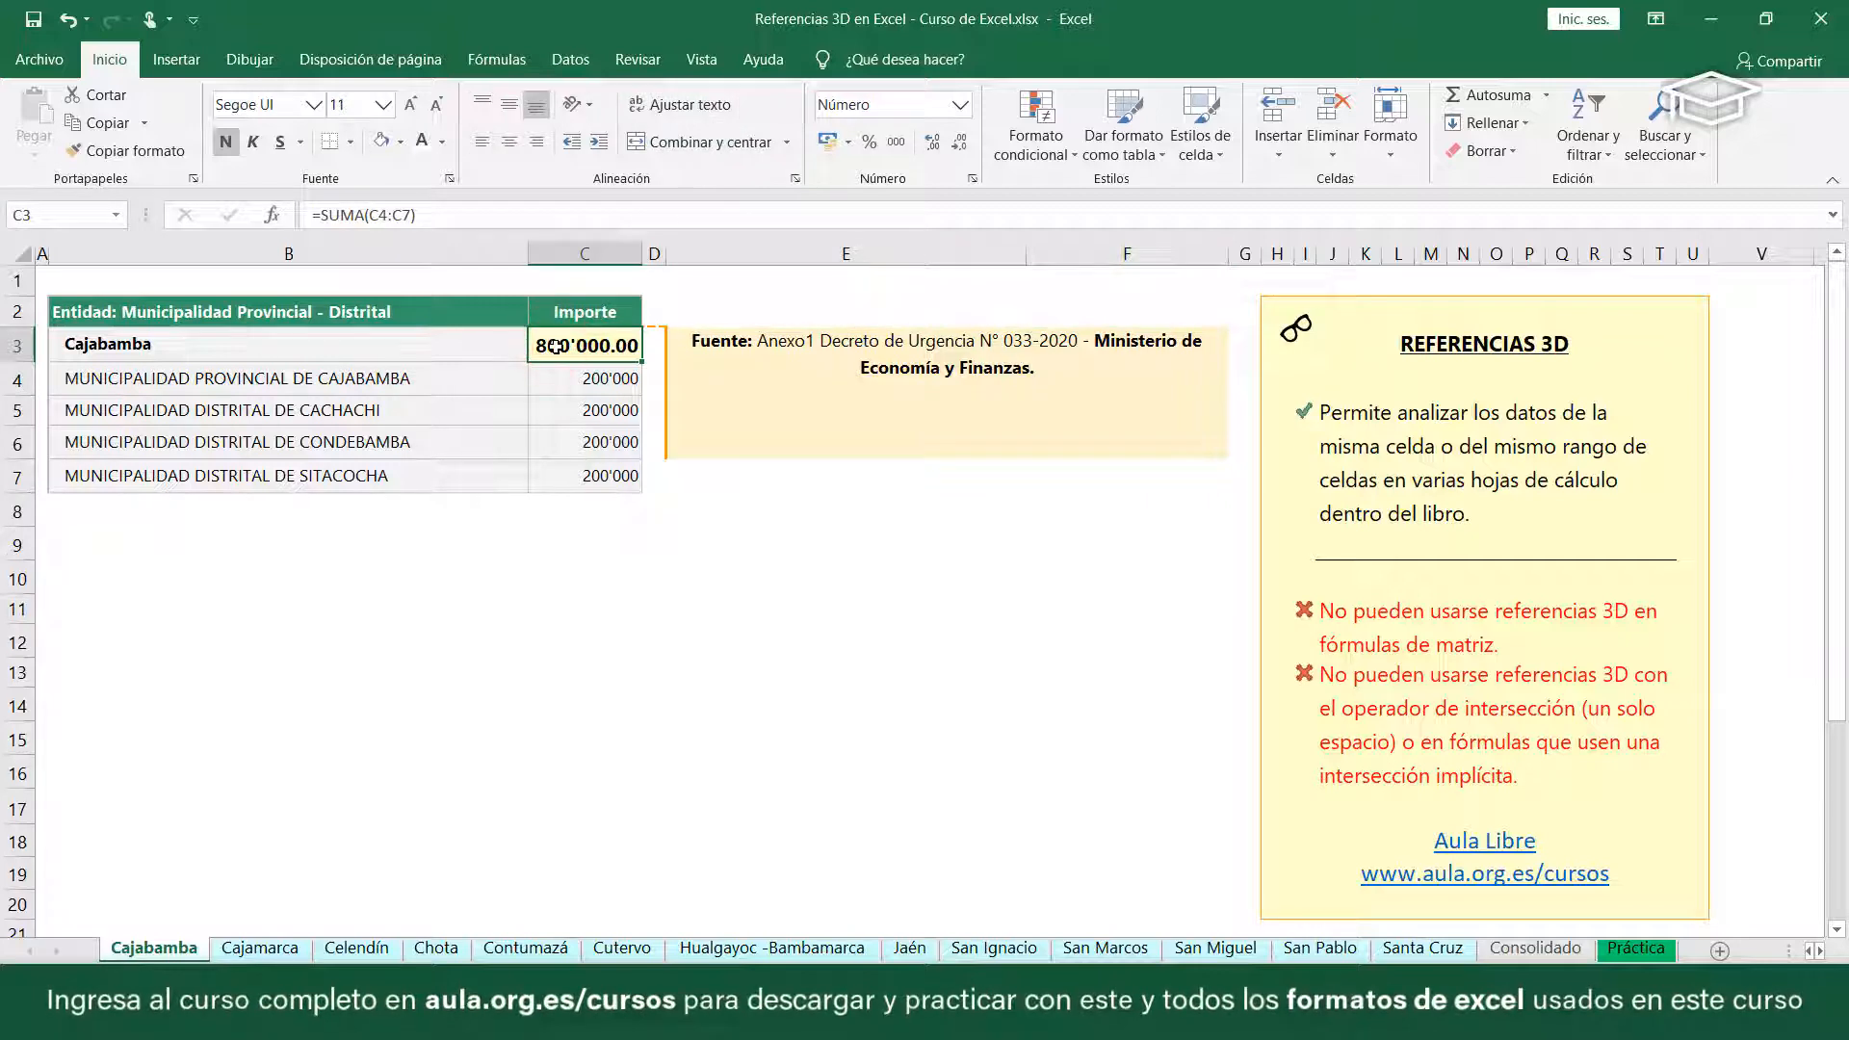
{"action": "double_click", "coordinate": [556, 345]}
{"action": "key", "text": "Return"}
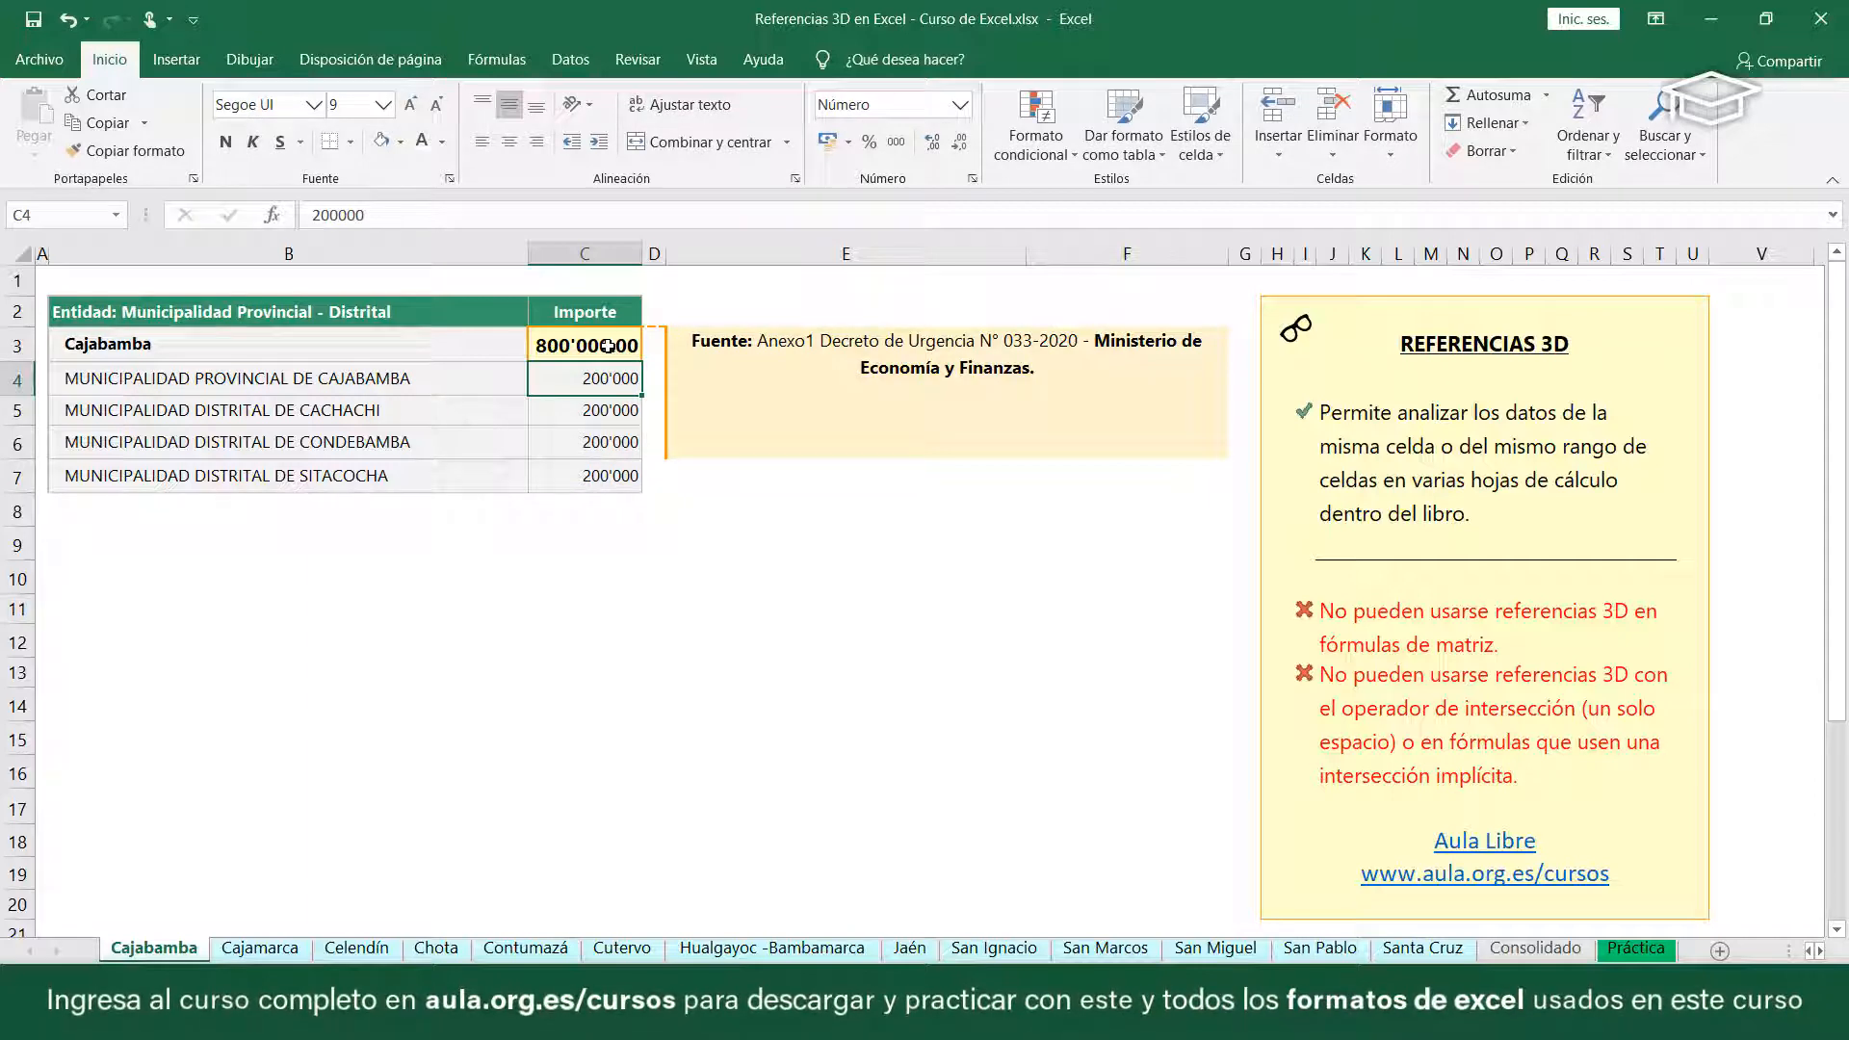
- Compare where the provincial total is located on the Celendín, Chota and Contumazá sheets
{"action": "left_click", "coordinate": [1498, 949]}
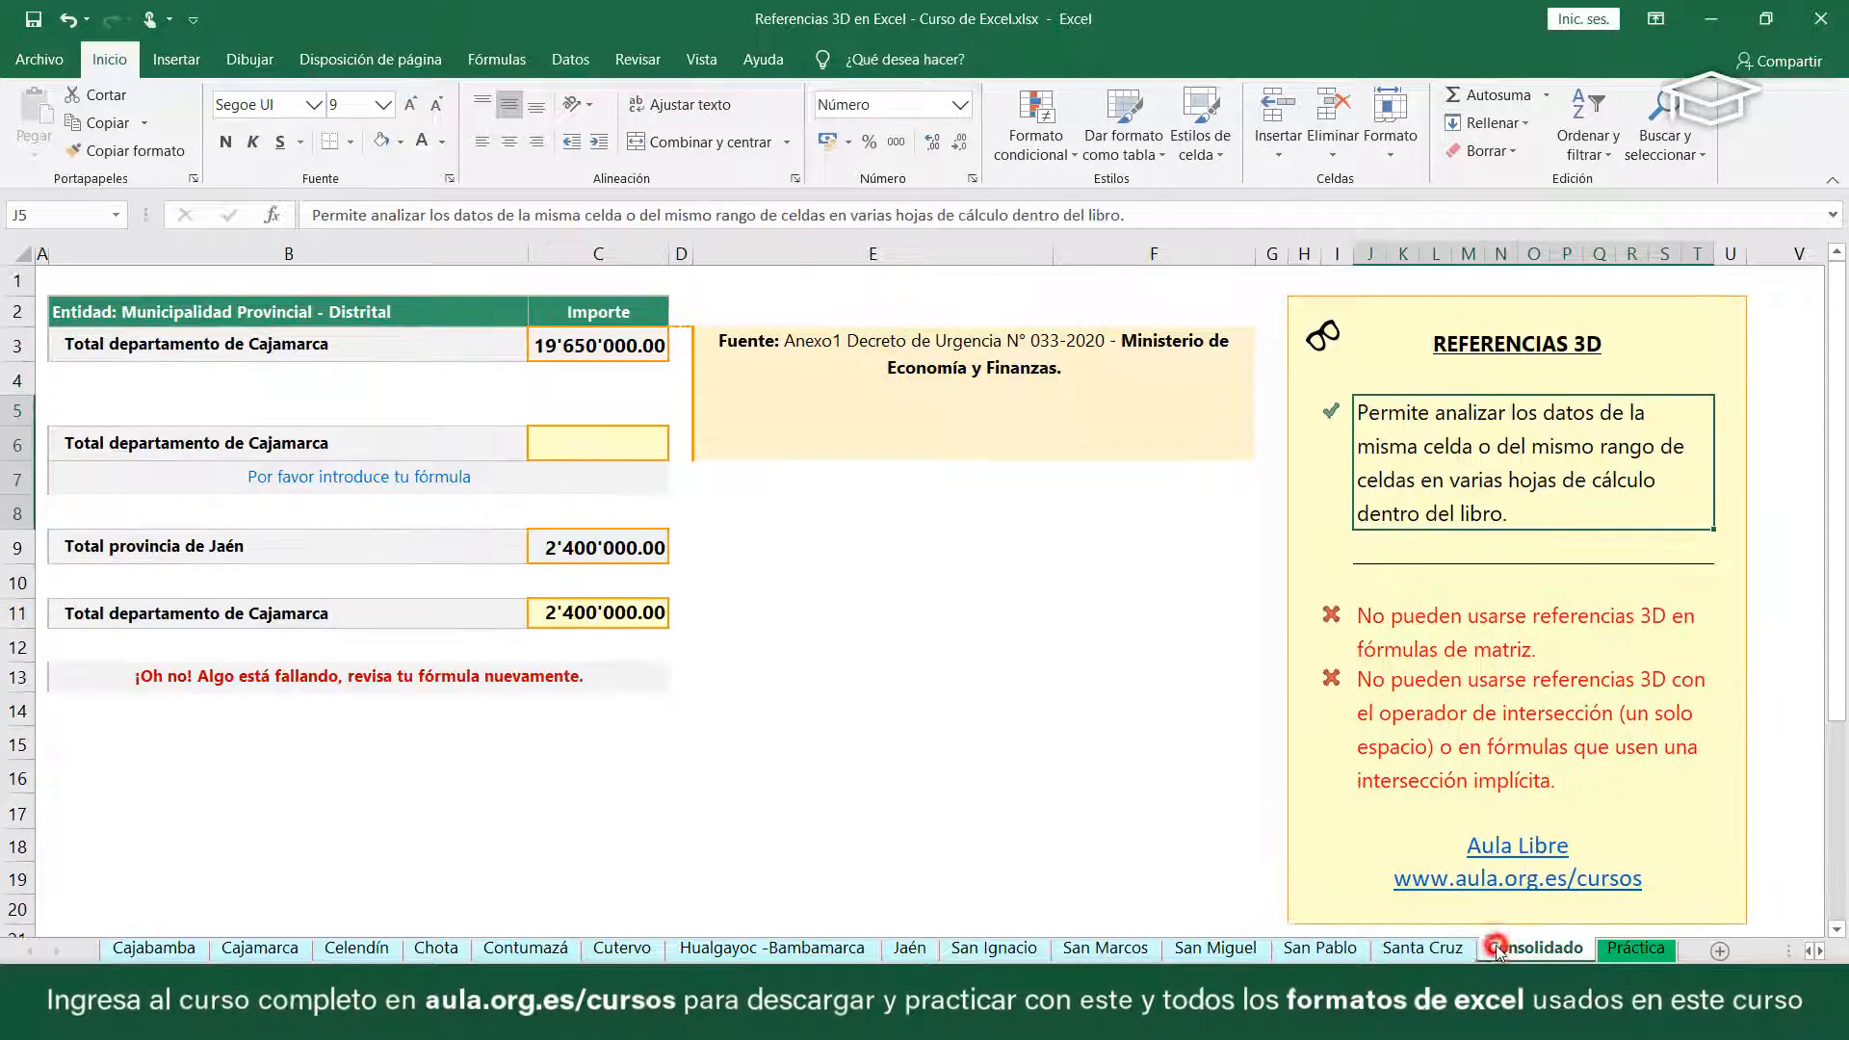
{"action": "left_click", "coordinate": [610, 454]}
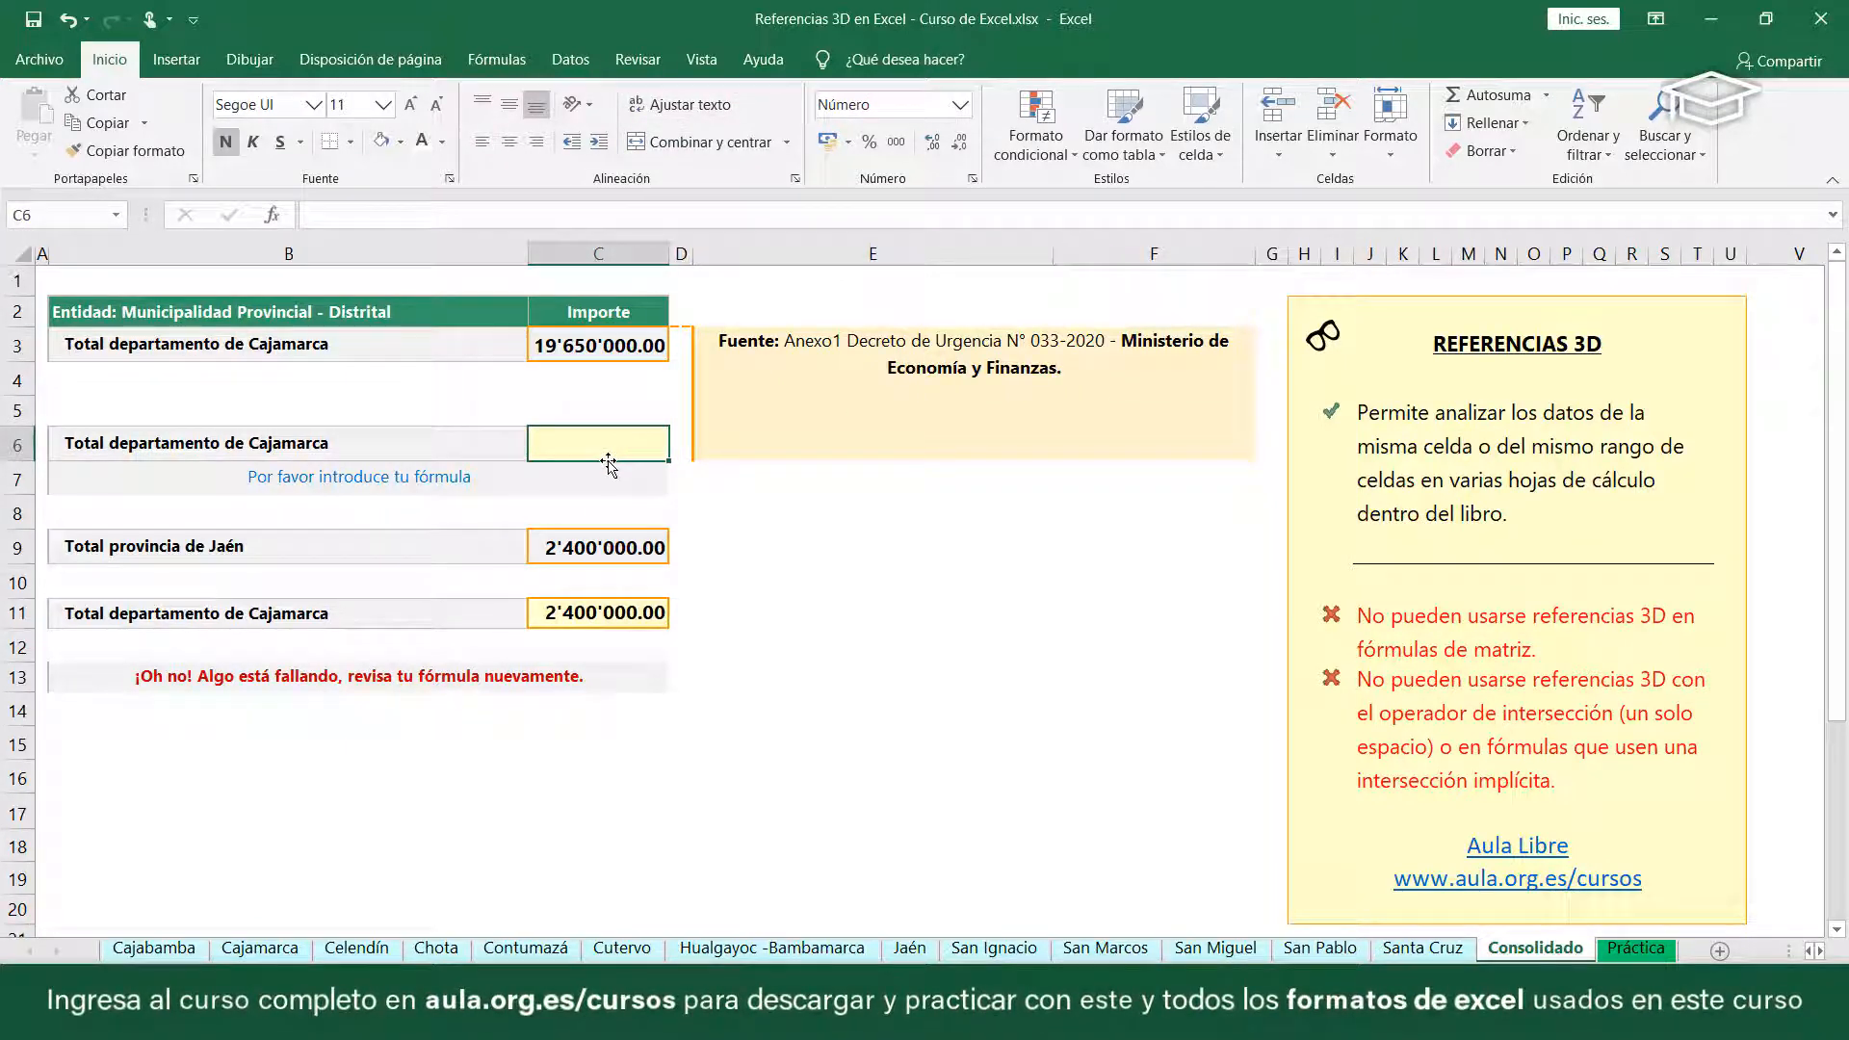
{"action": "left_click", "coordinate": [376, 949]}
{"action": "left_click", "coordinate": [595, 352]}
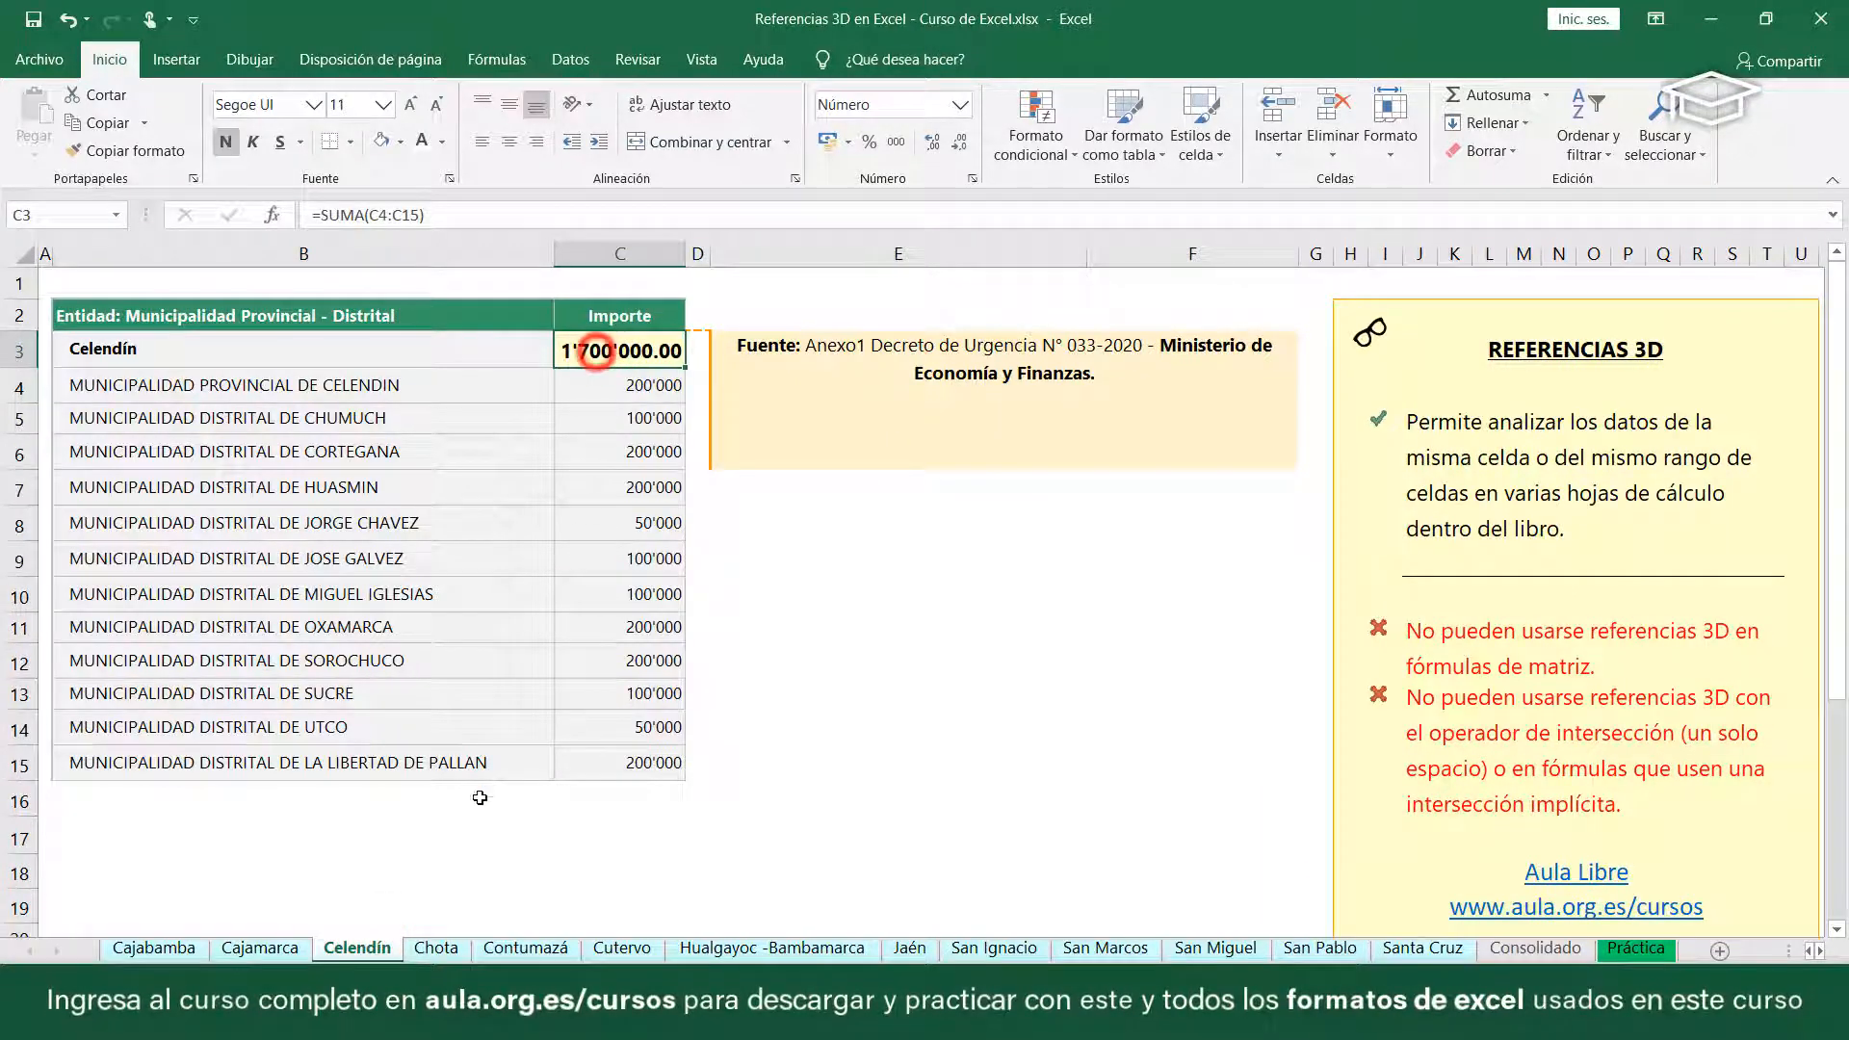
{"action": "left_click", "coordinate": [436, 949]}
{"action": "left_click", "coordinate": [616, 355]}
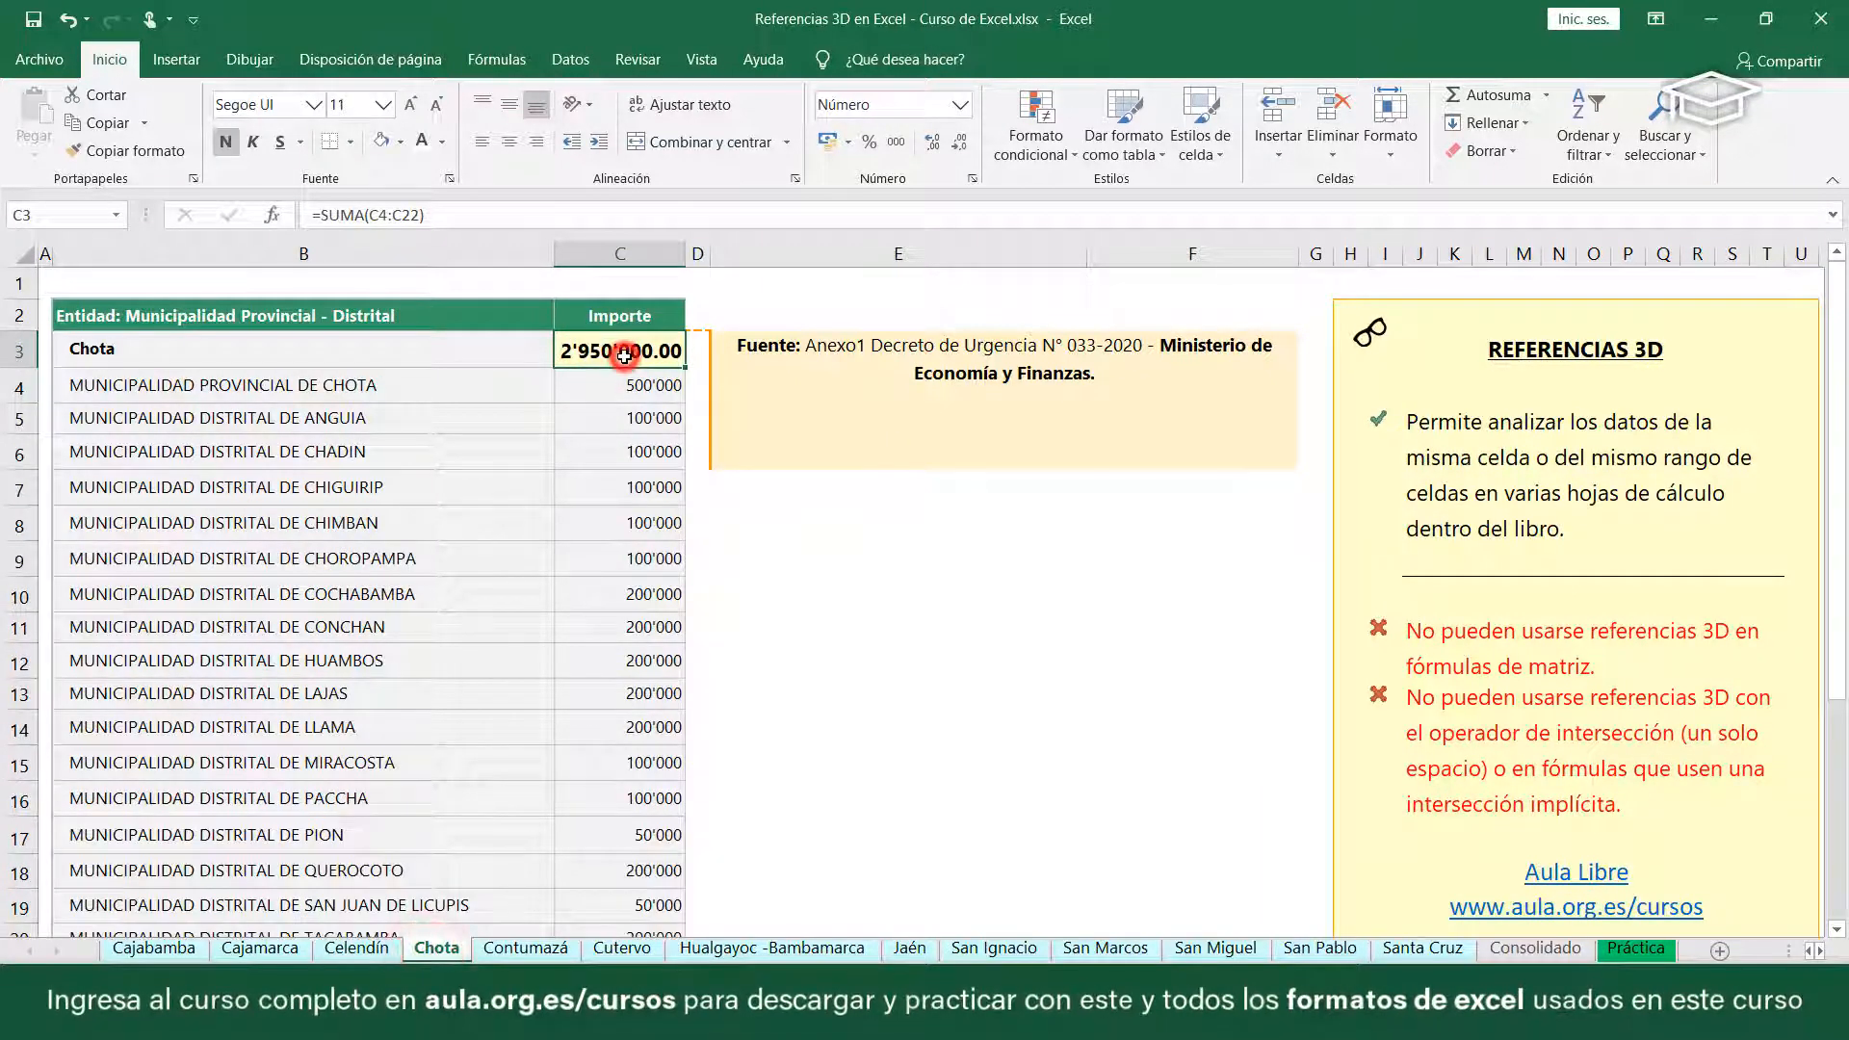
{"action": "left_click", "coordinate": [525, 948]}
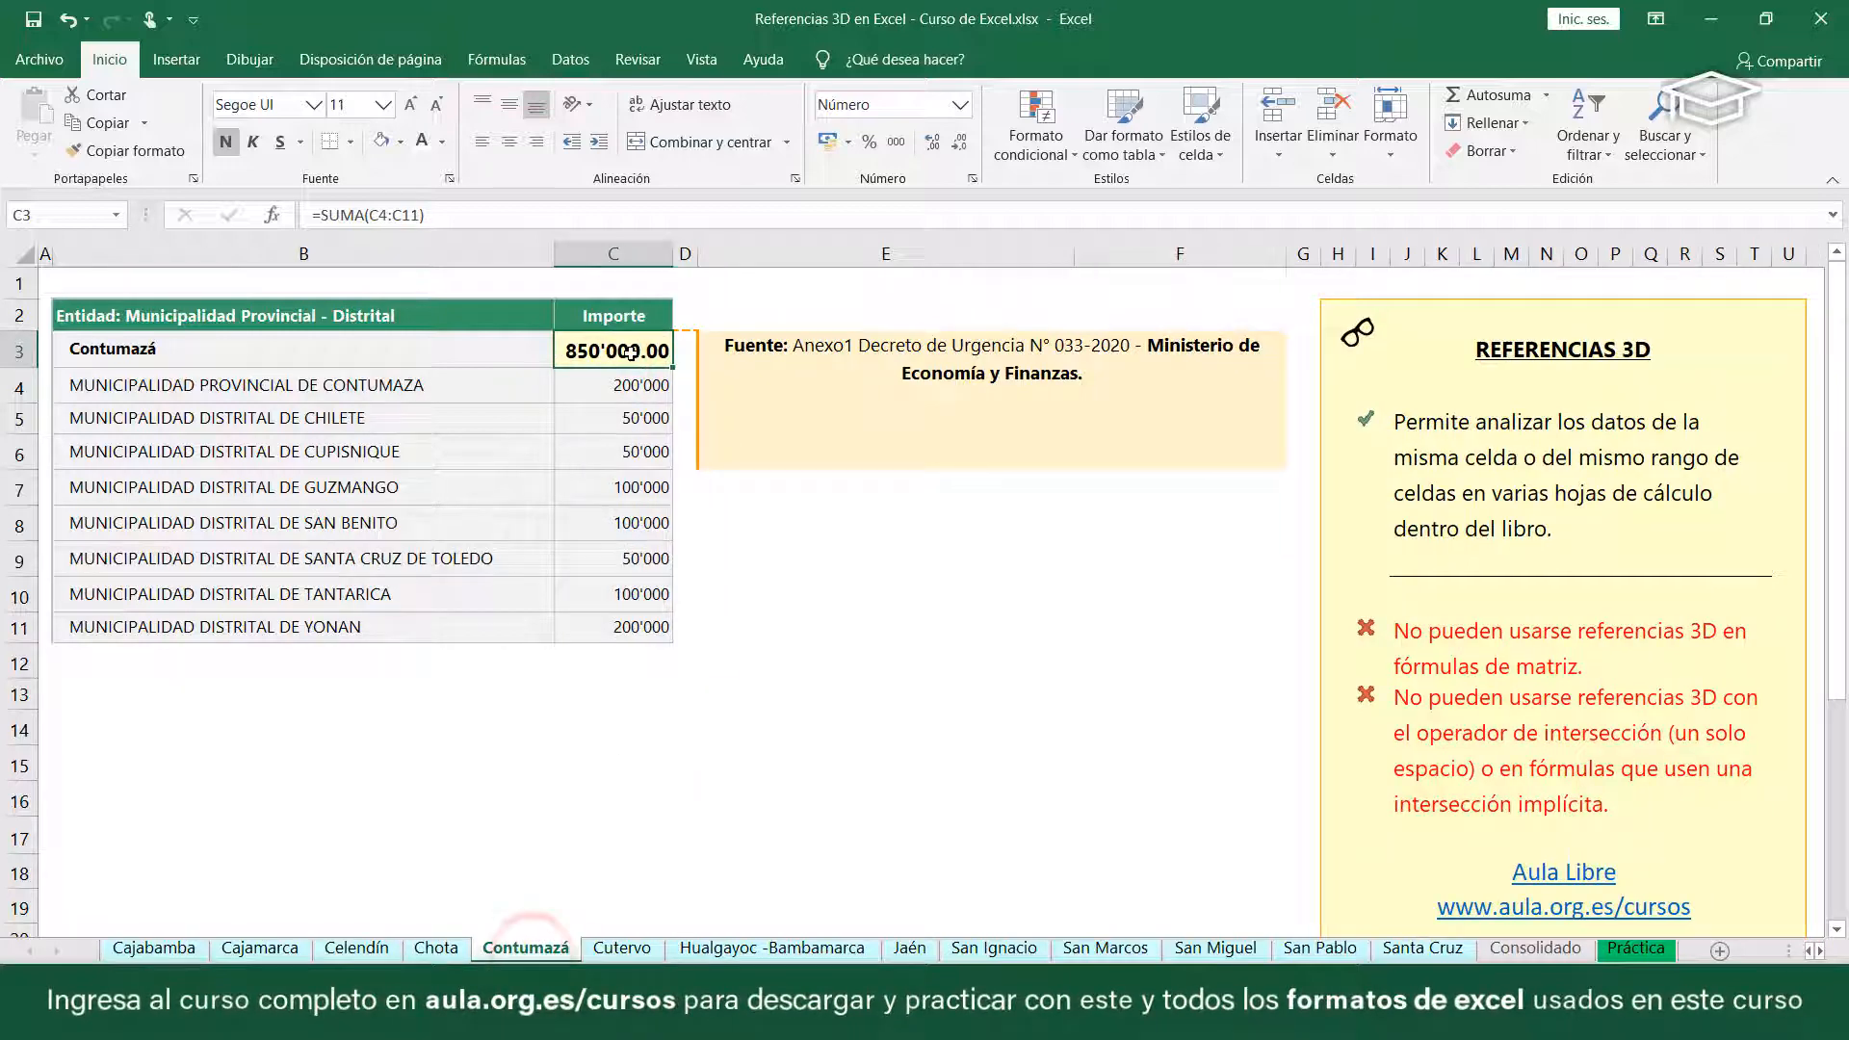
- Enter the formula =SUMA(Cajabamba:Santa Cruz!C3) in cell C6 of the Consolidado sheet and dismiss the file selection dialog
{"action": "left_click", "coordinate": [1538, 949]}
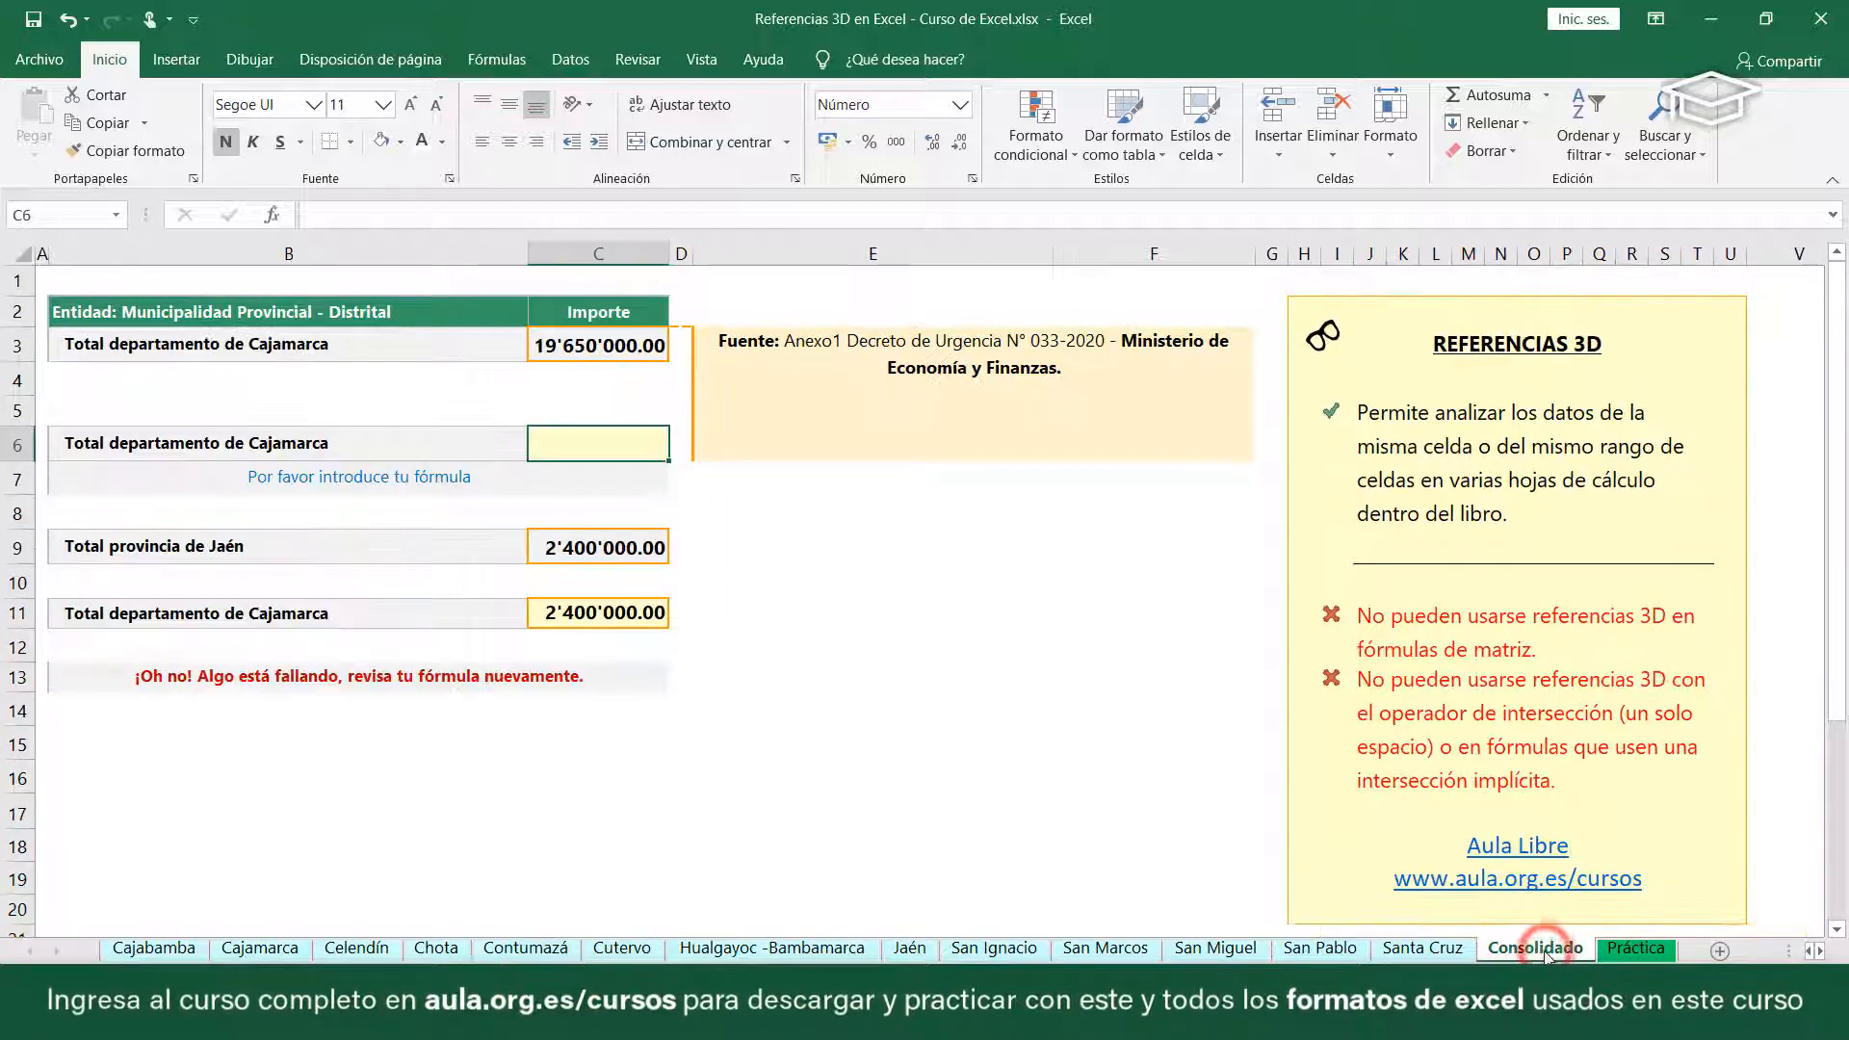
{"action": "left_click", "coordinate": [619, 439]}
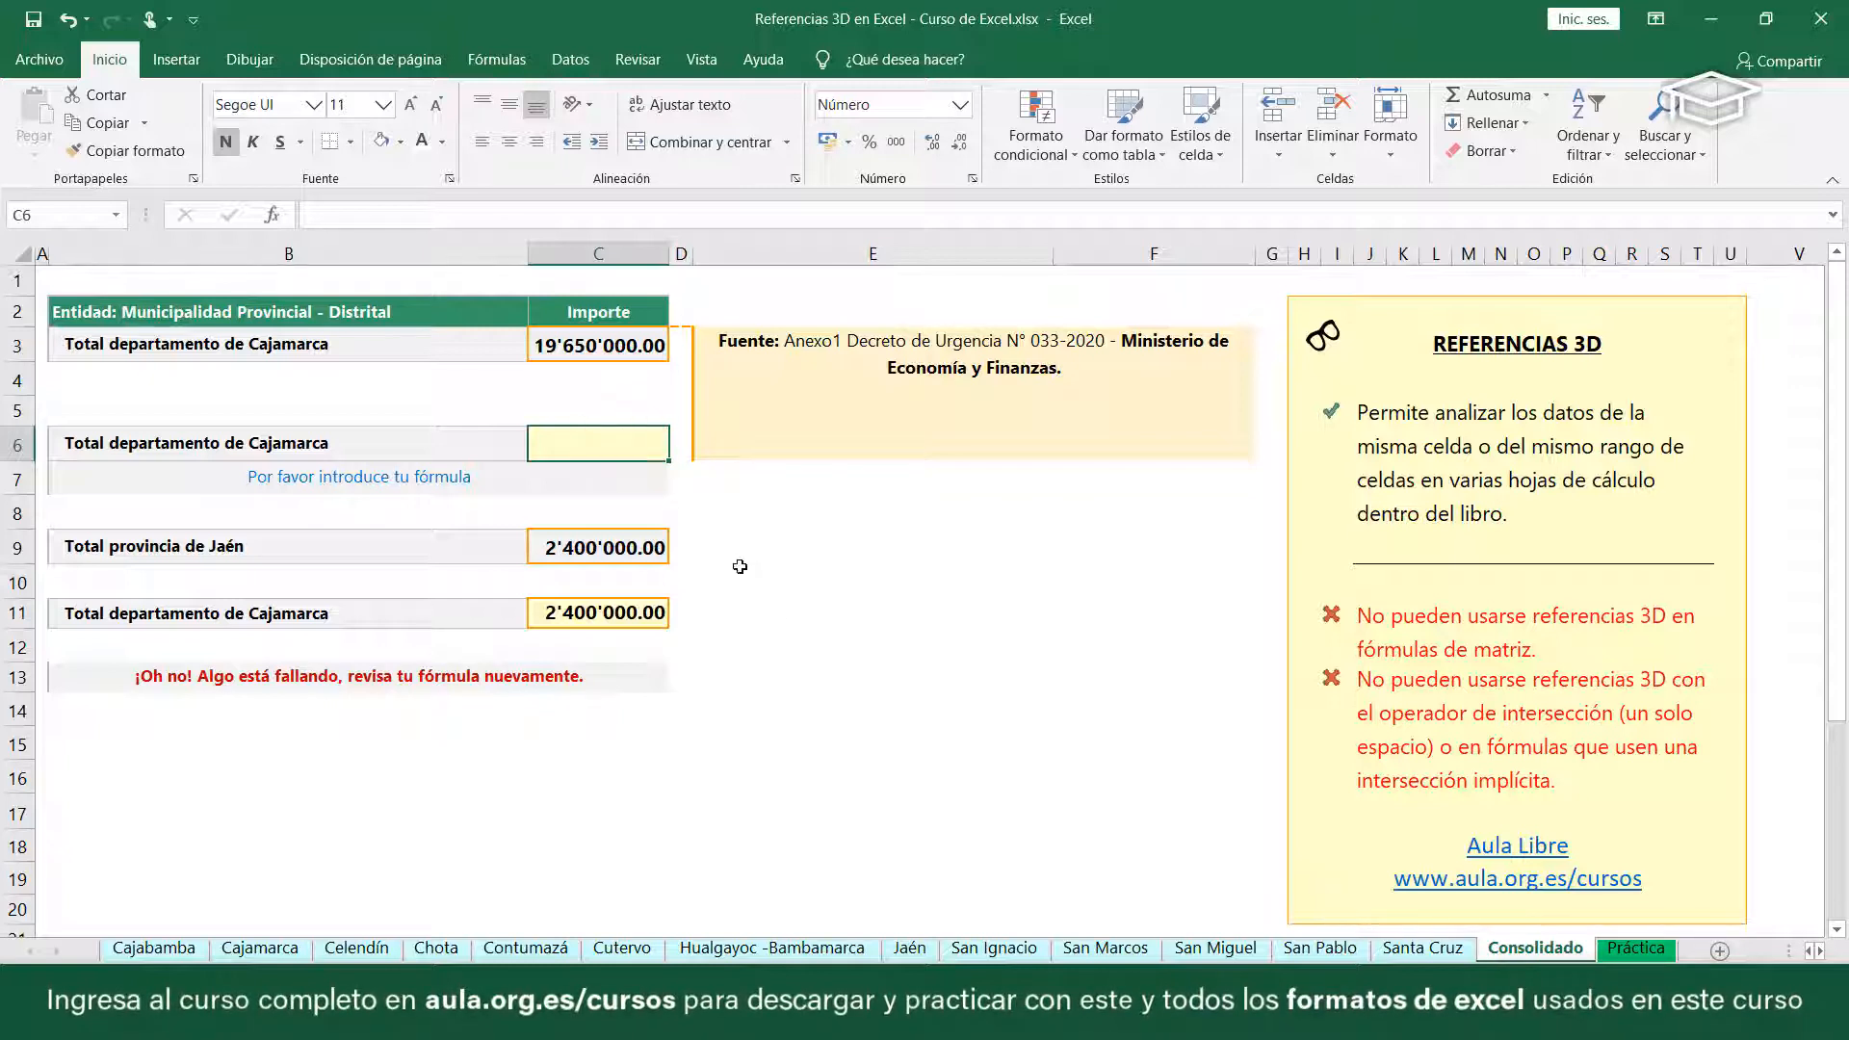
{"action": "type", "text": "="}
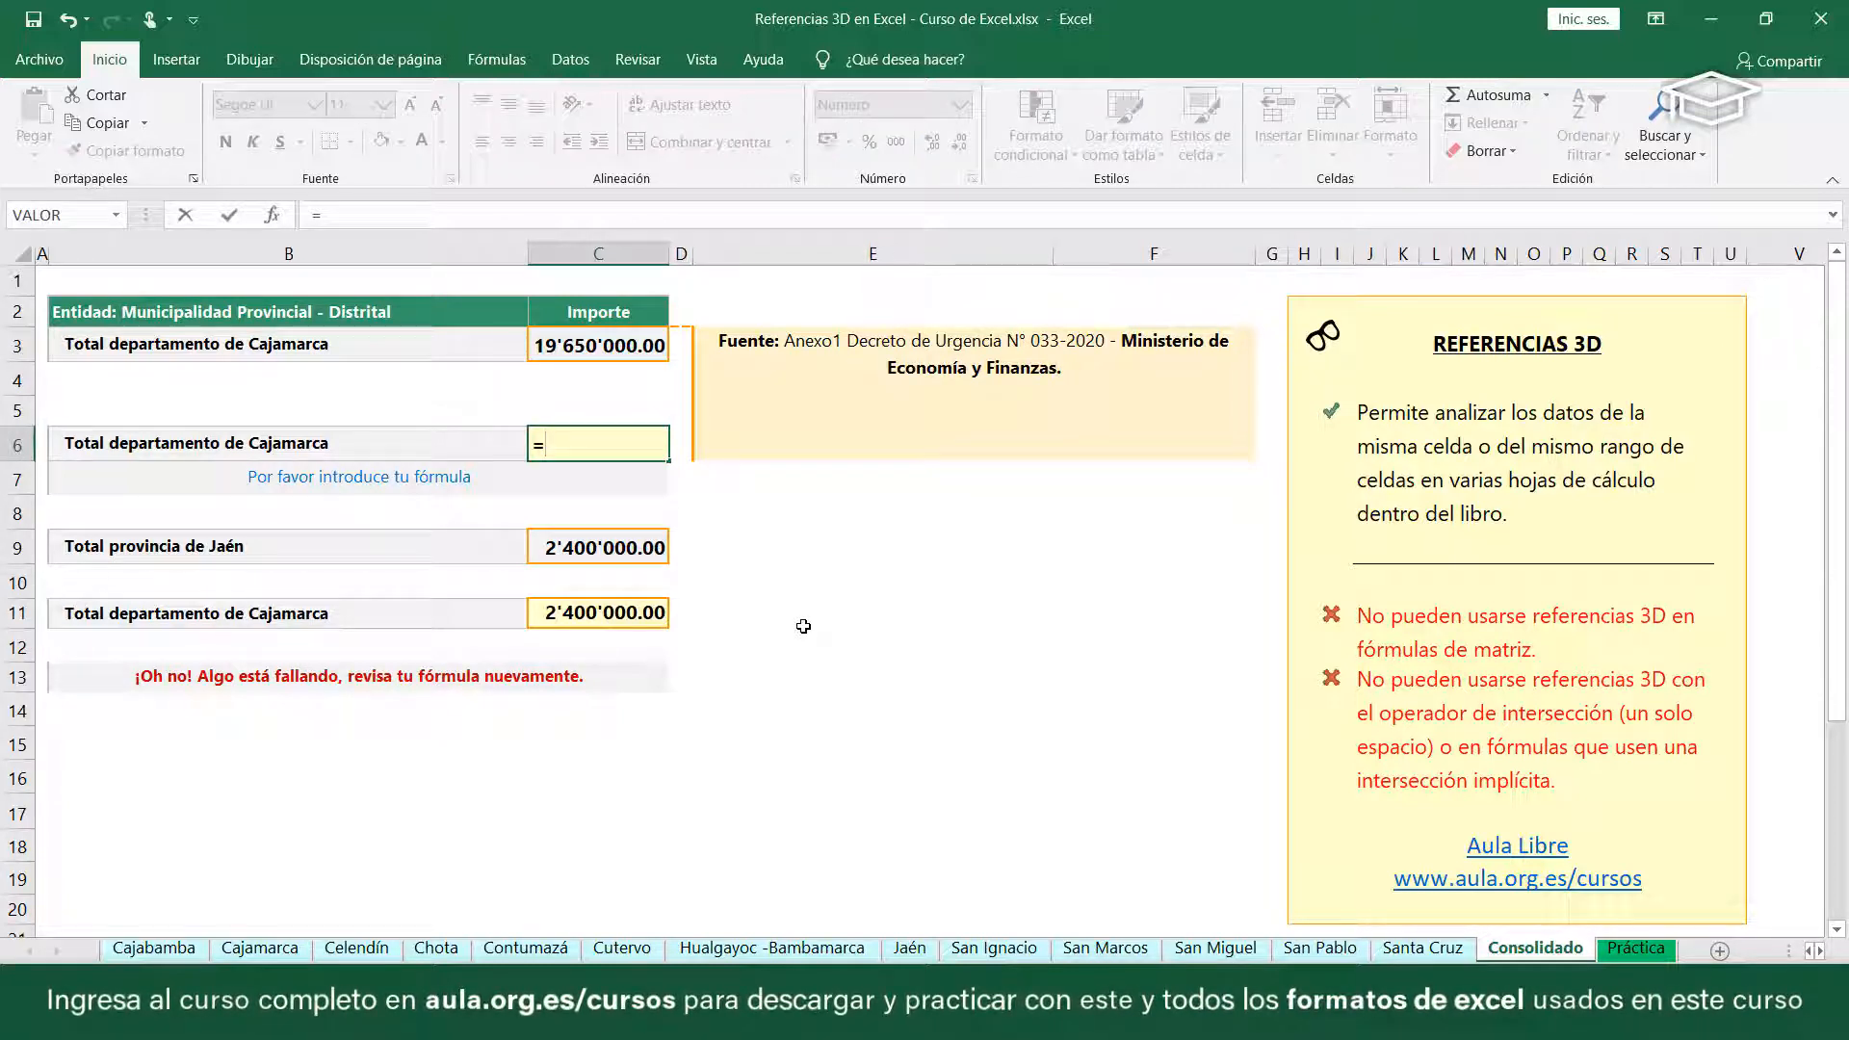
{"action": "type", "text": "Suma"}
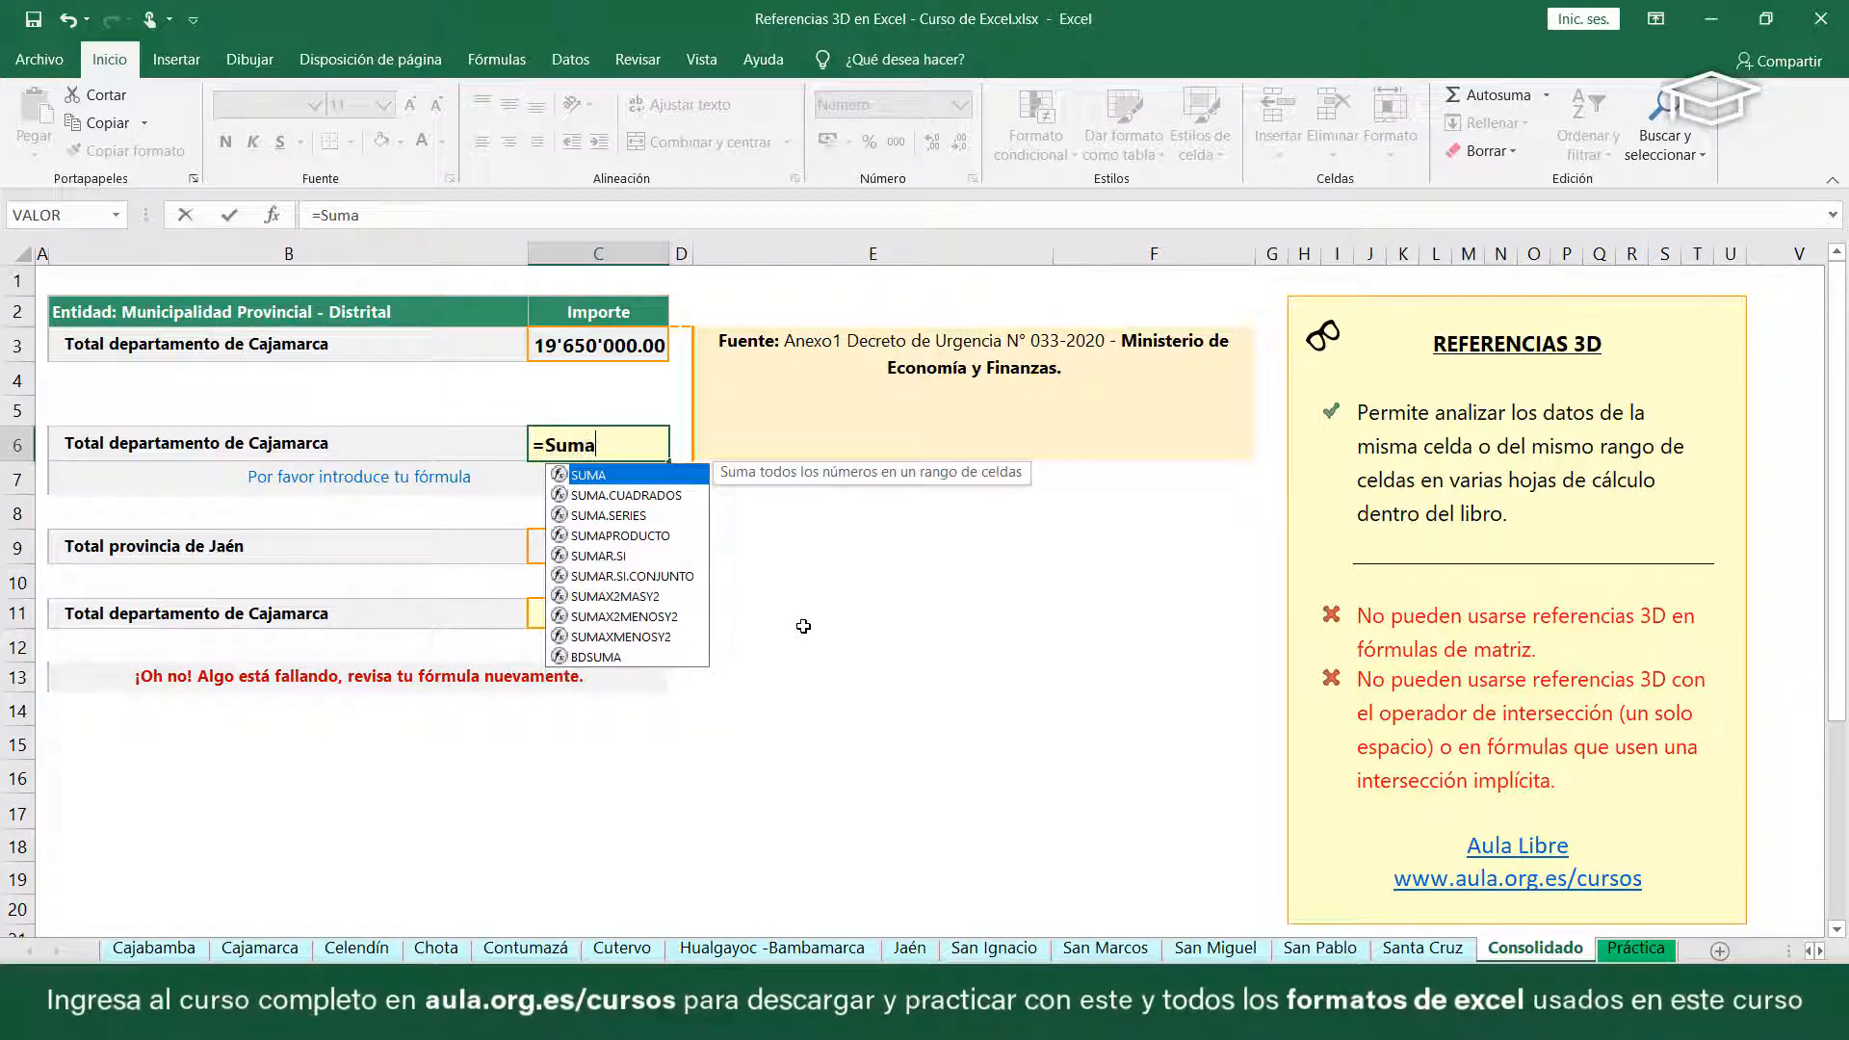
{"action": "key", "text": "Tab"}
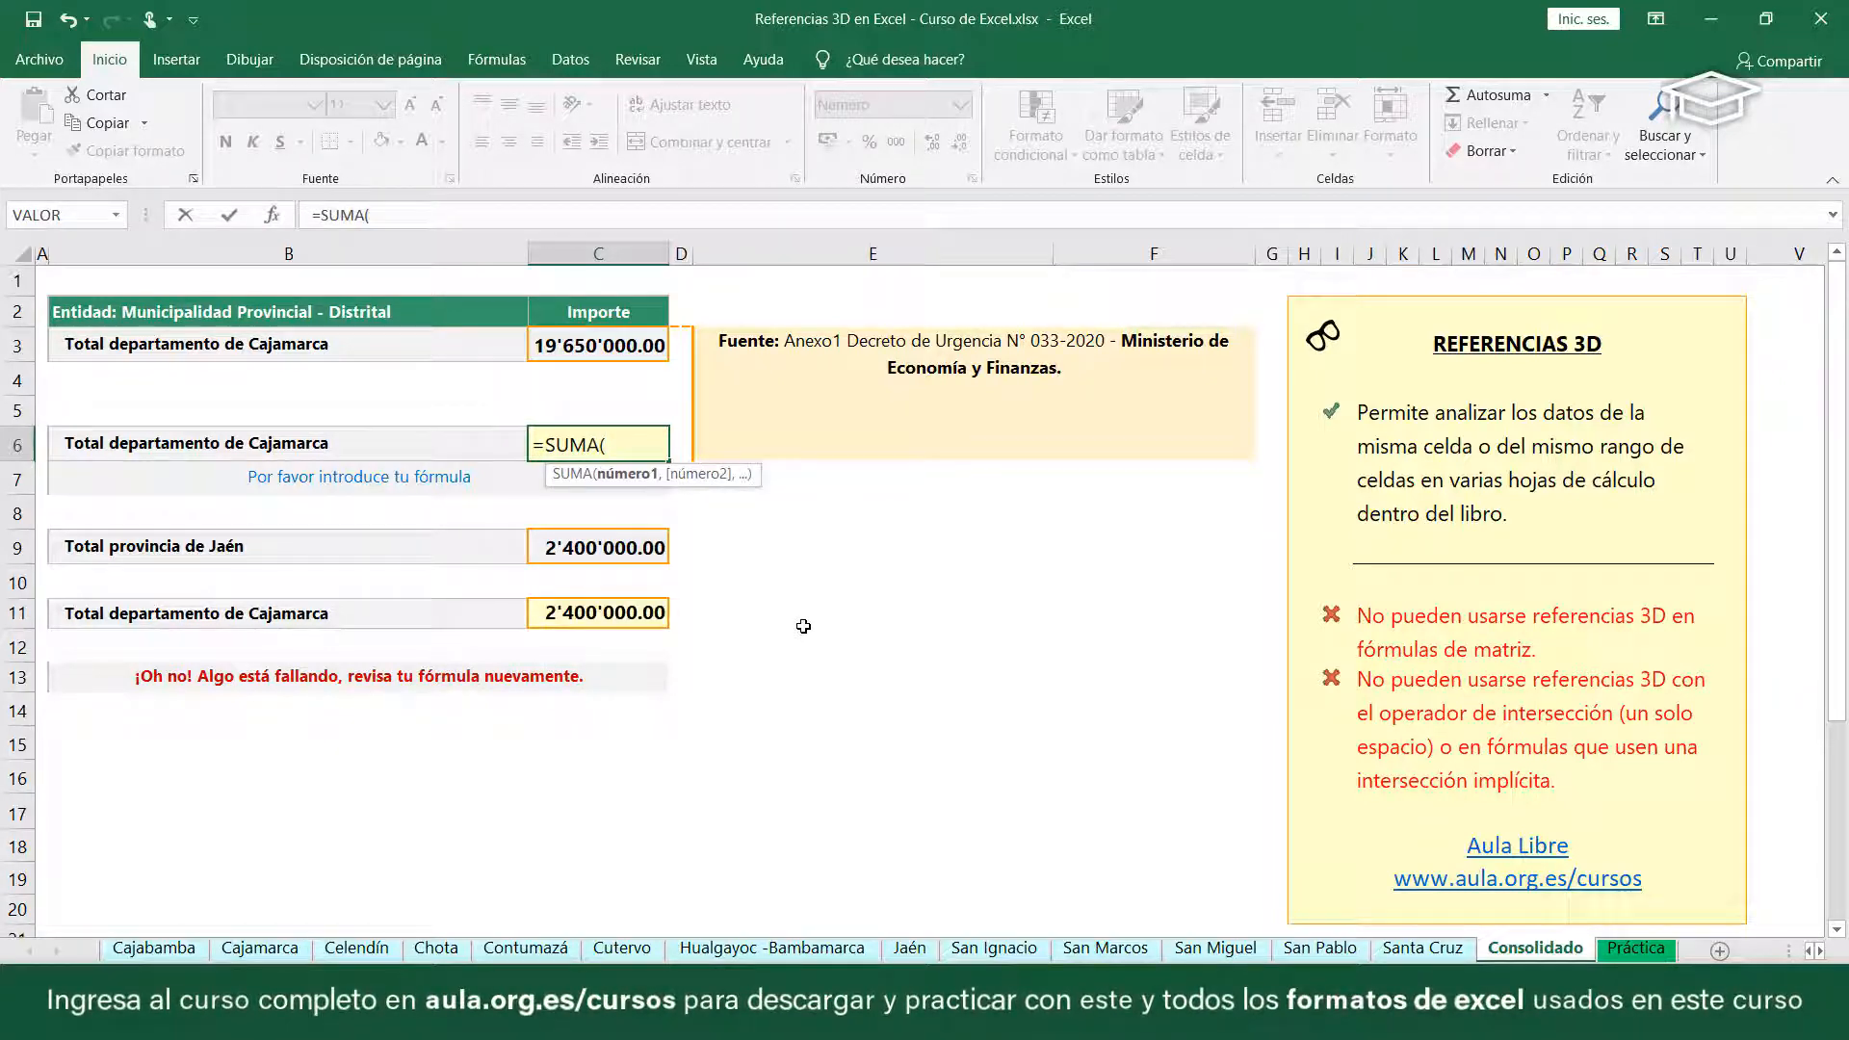
{"action": "type", "text": "C"}
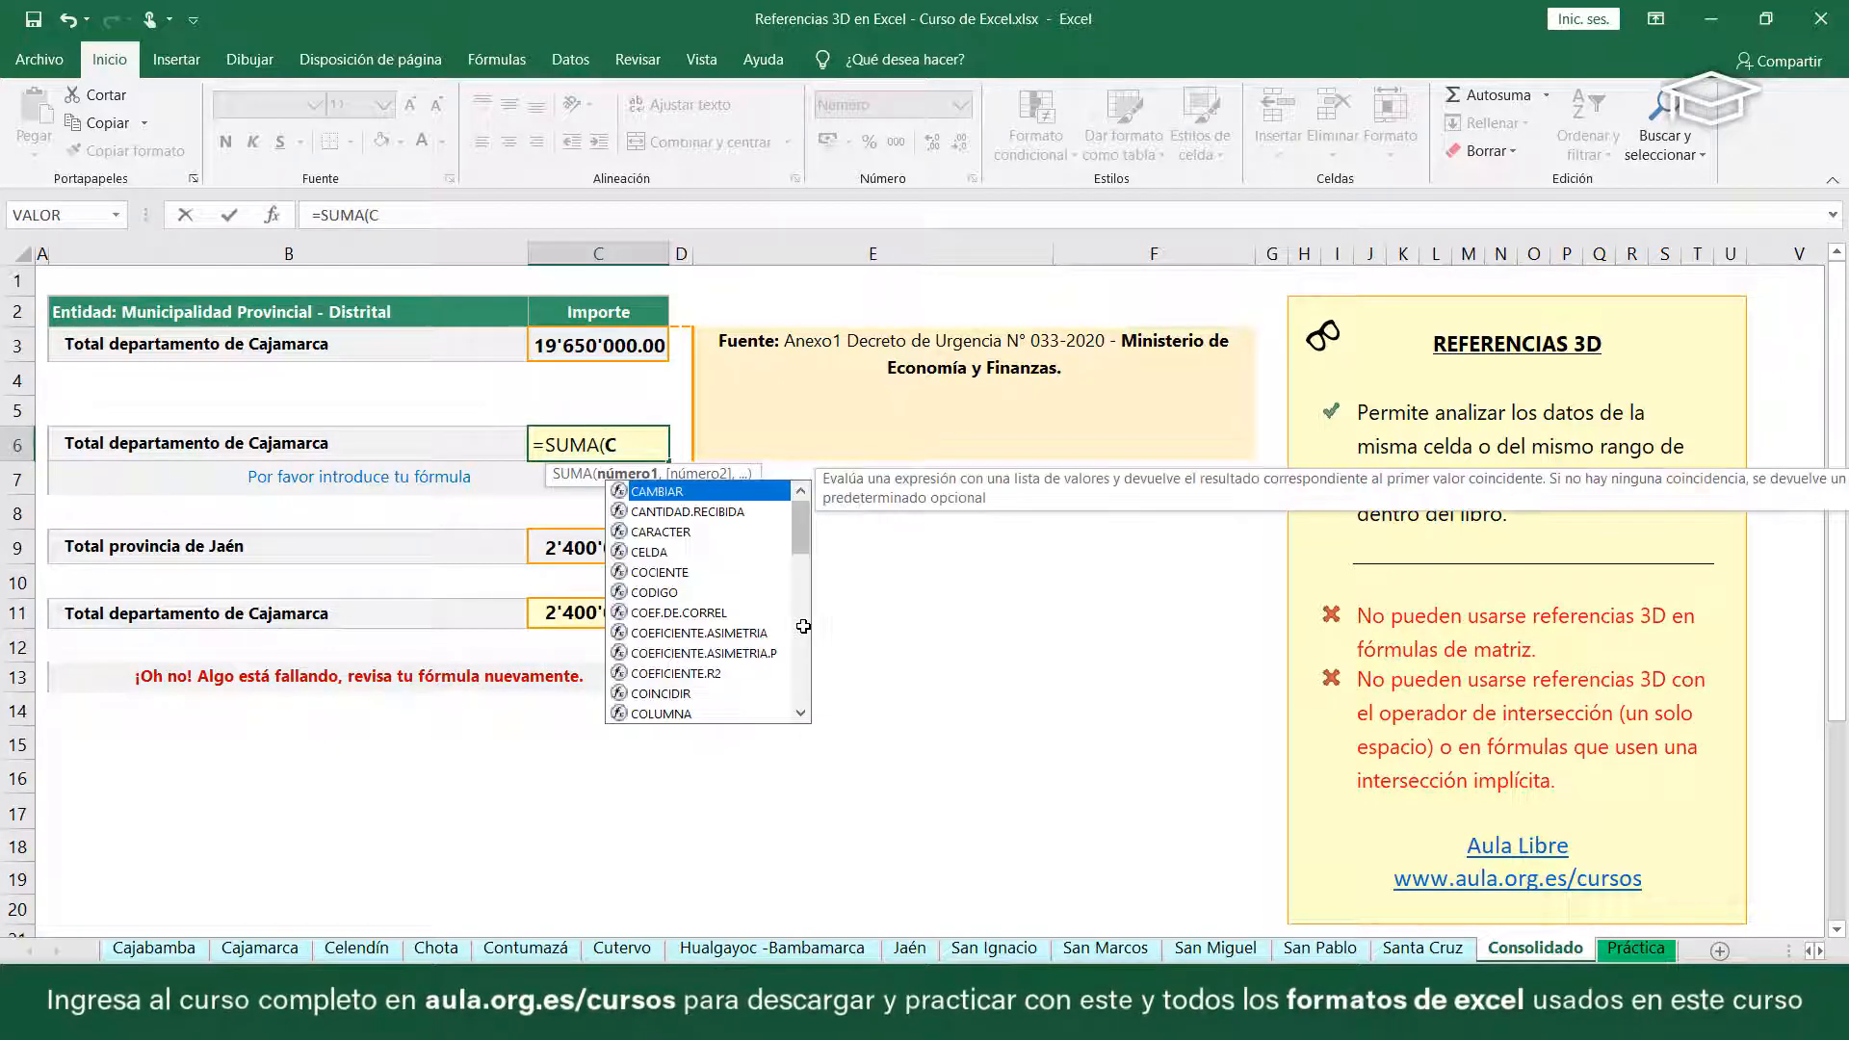
{"action": "type", "text": "ajab"}
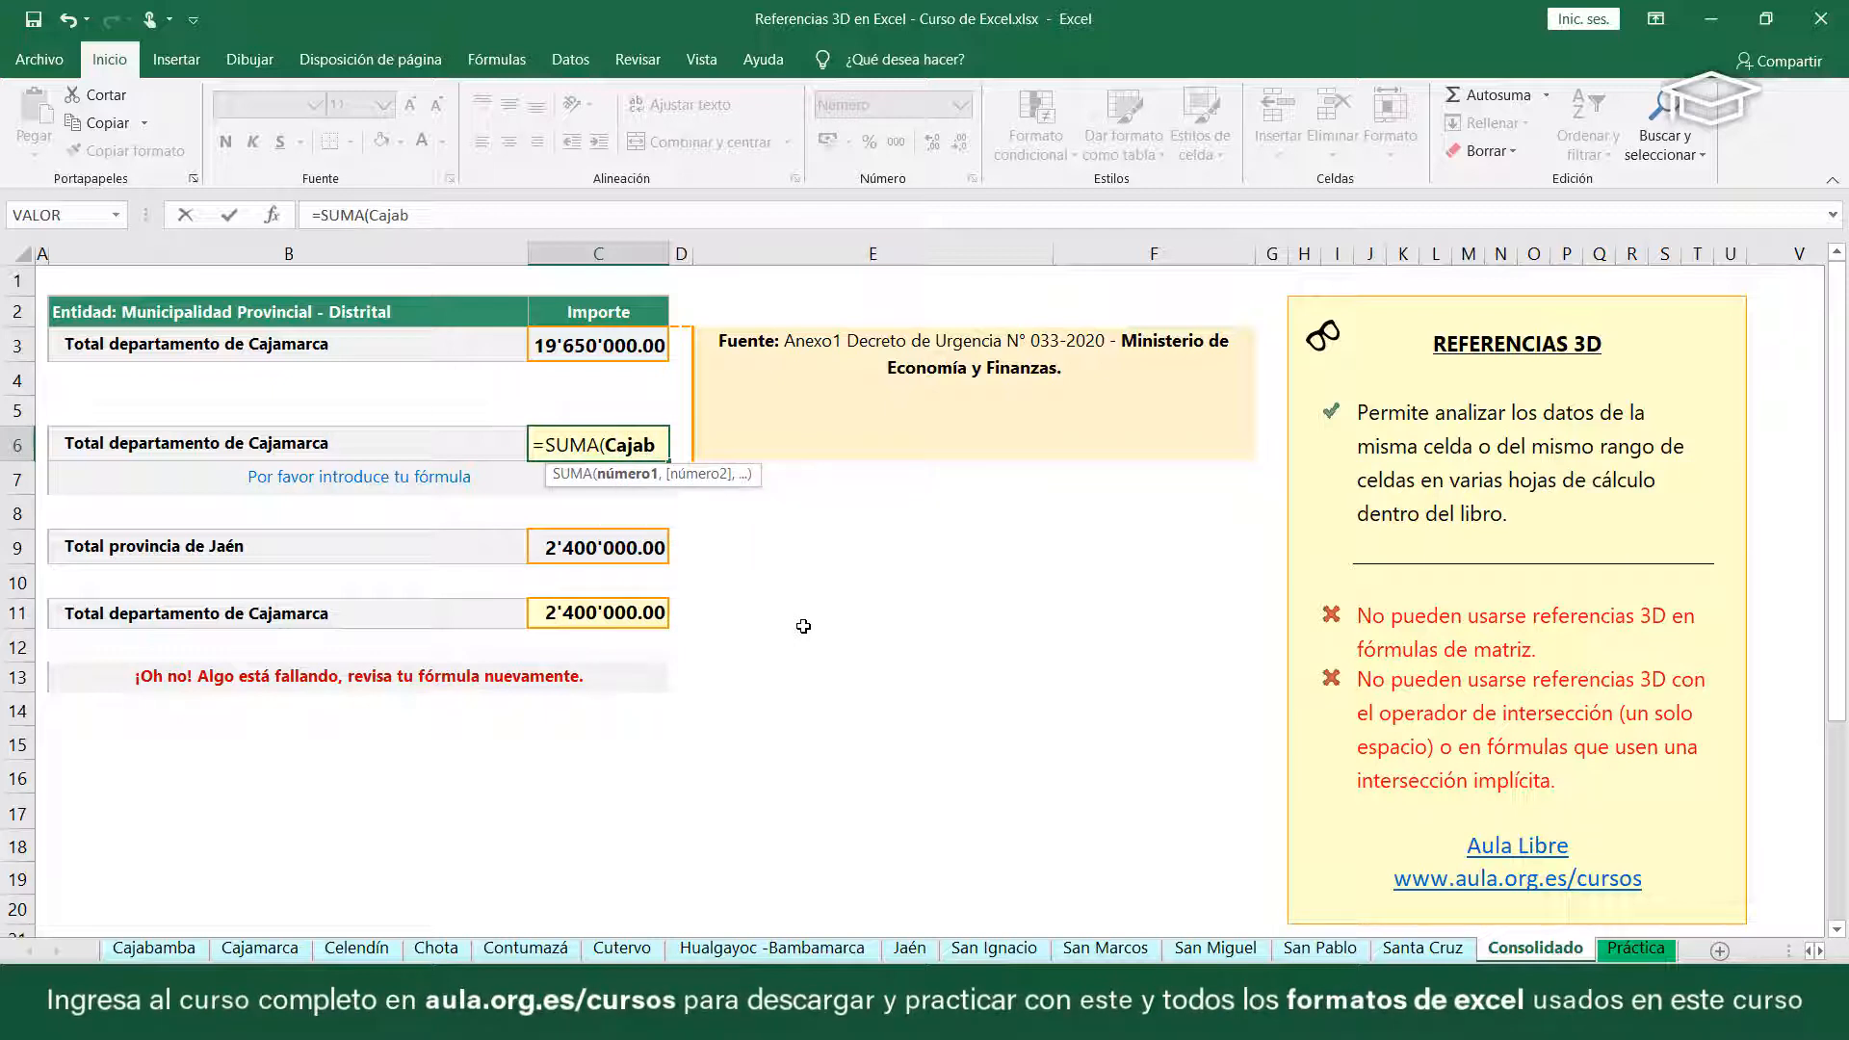
{"action": "type", "text": "amba:Santa Cruz!"}
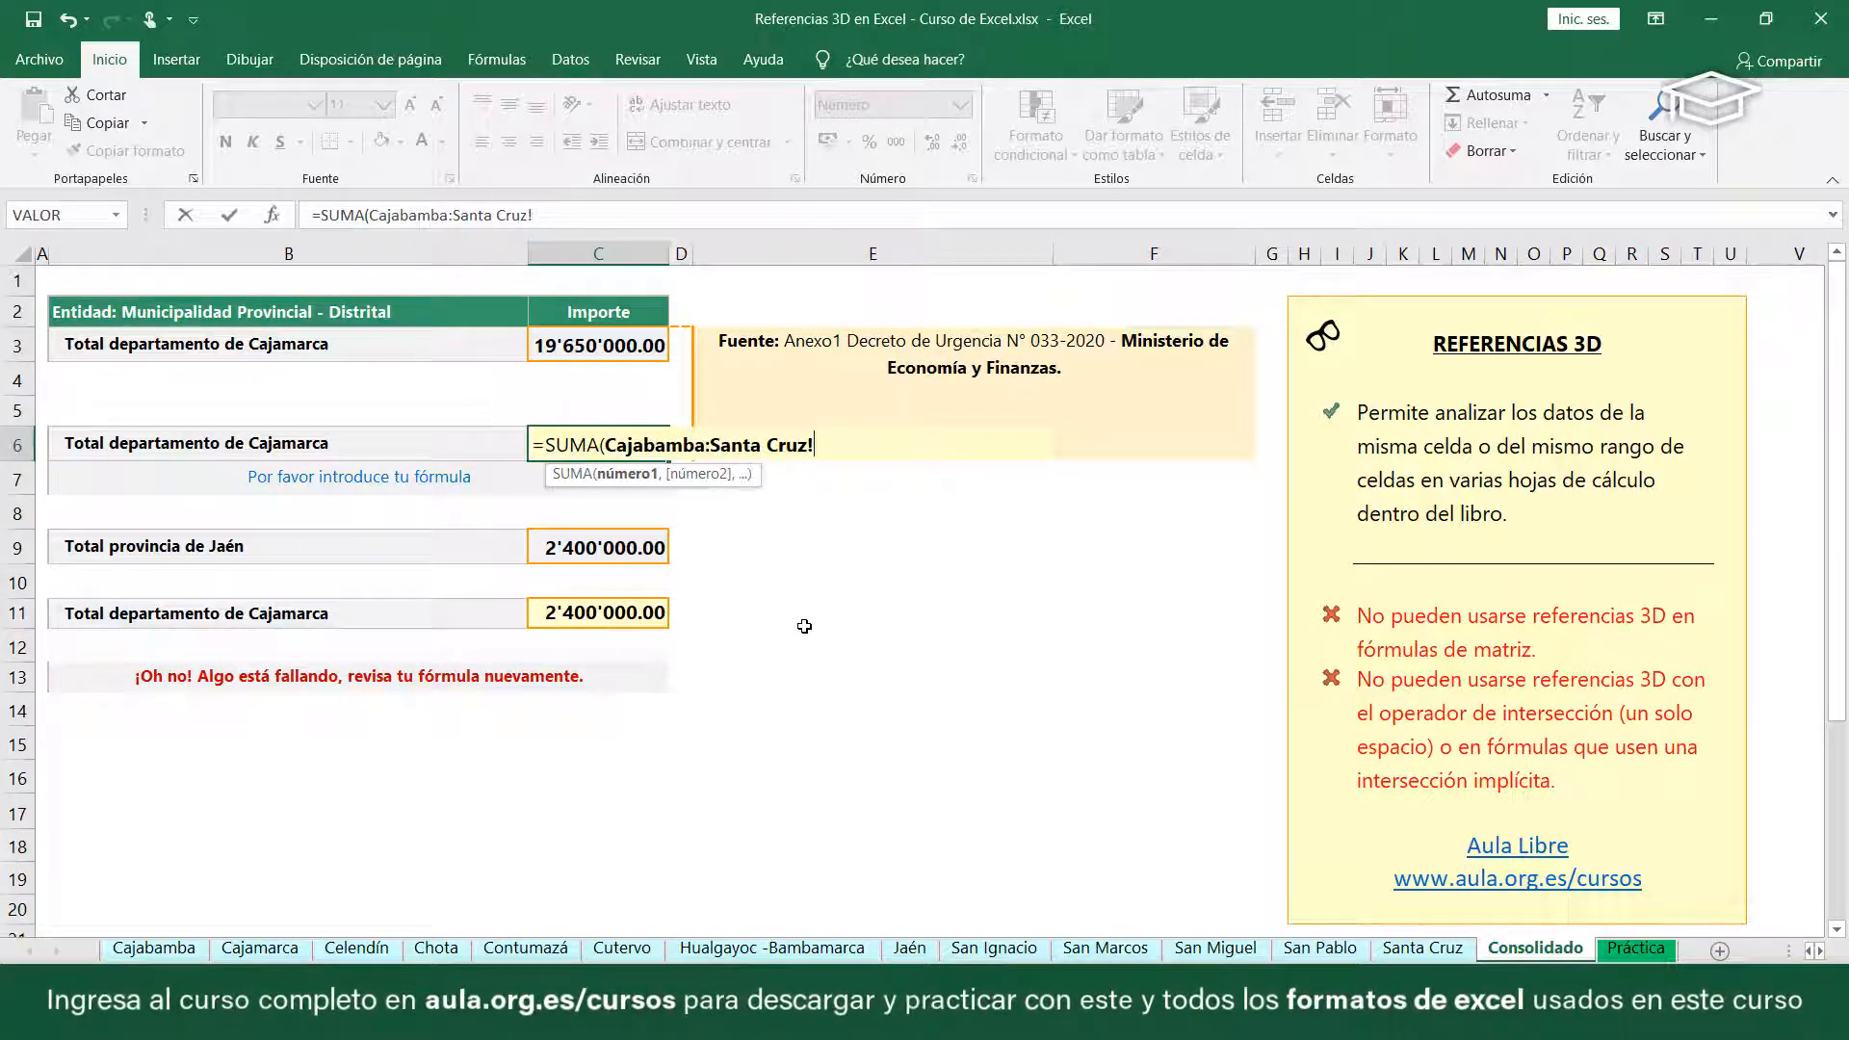
{"action": "type", "text": "C3)"}
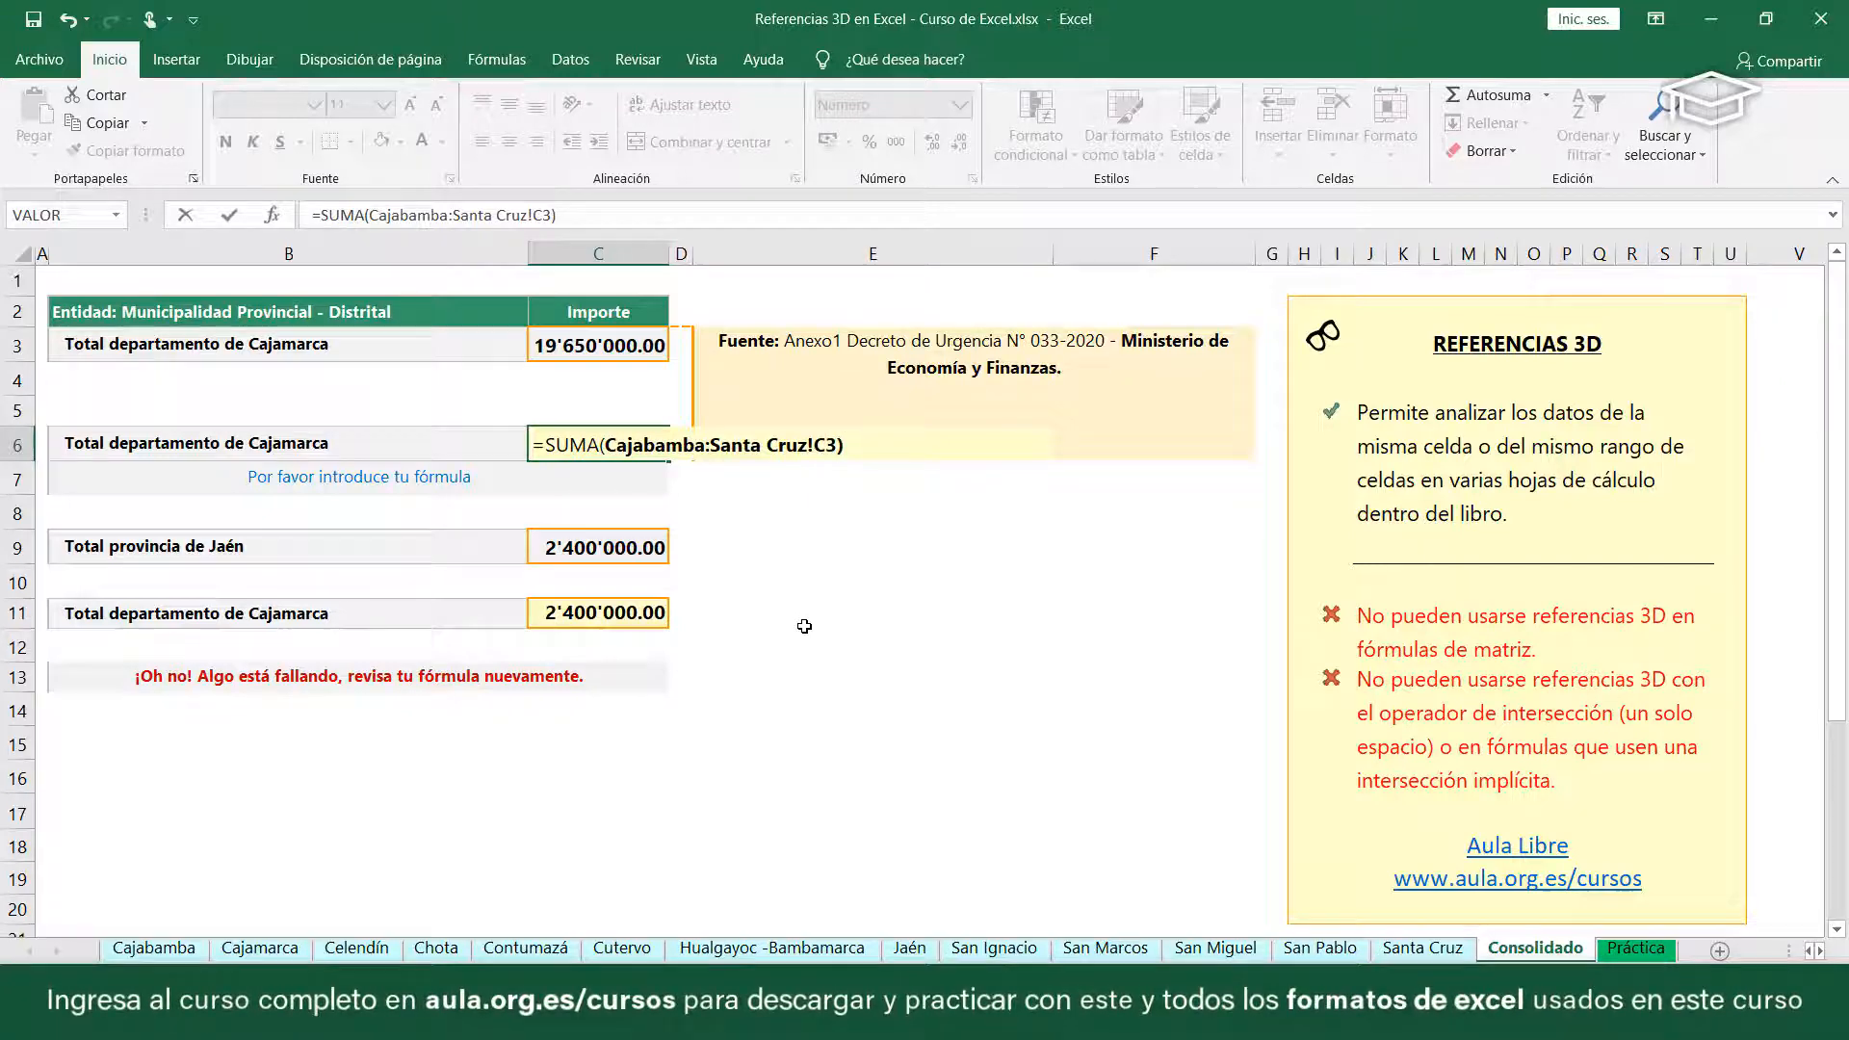
{"action": "key", "text": "Return"}
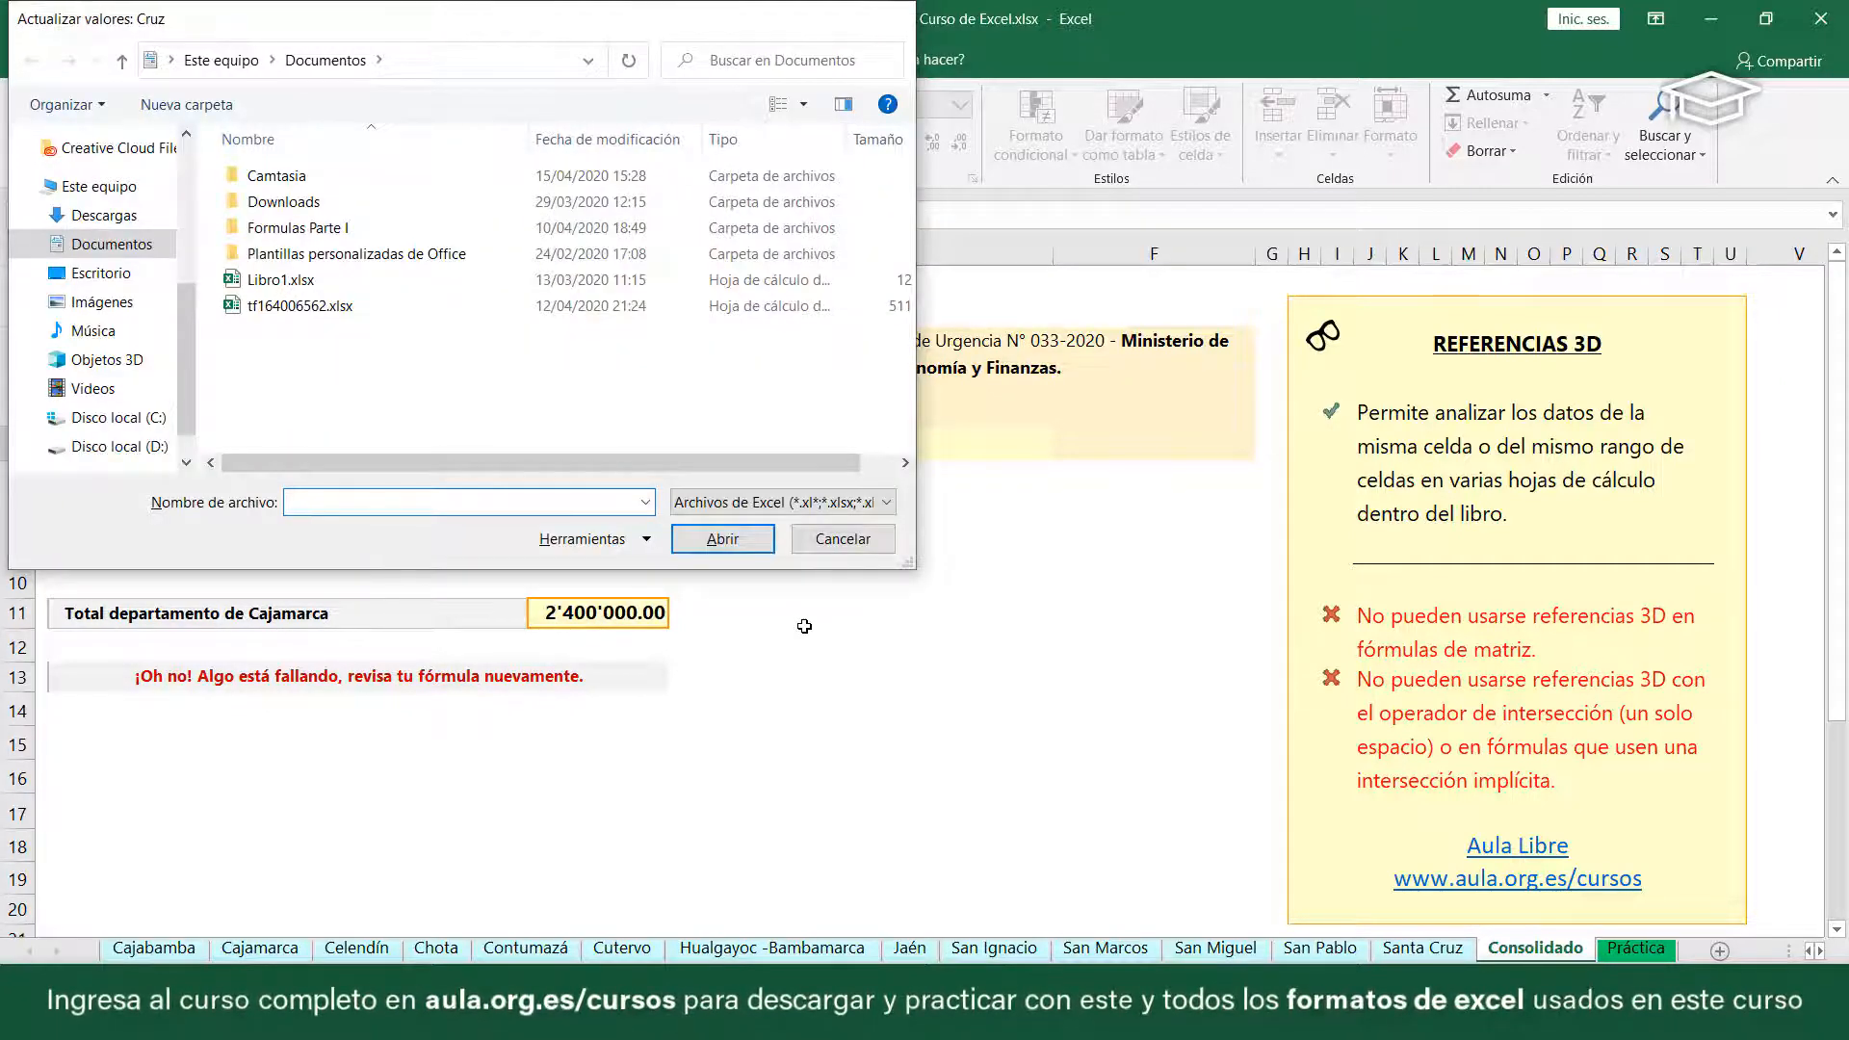
{"action": "key", "text": "Escape"}
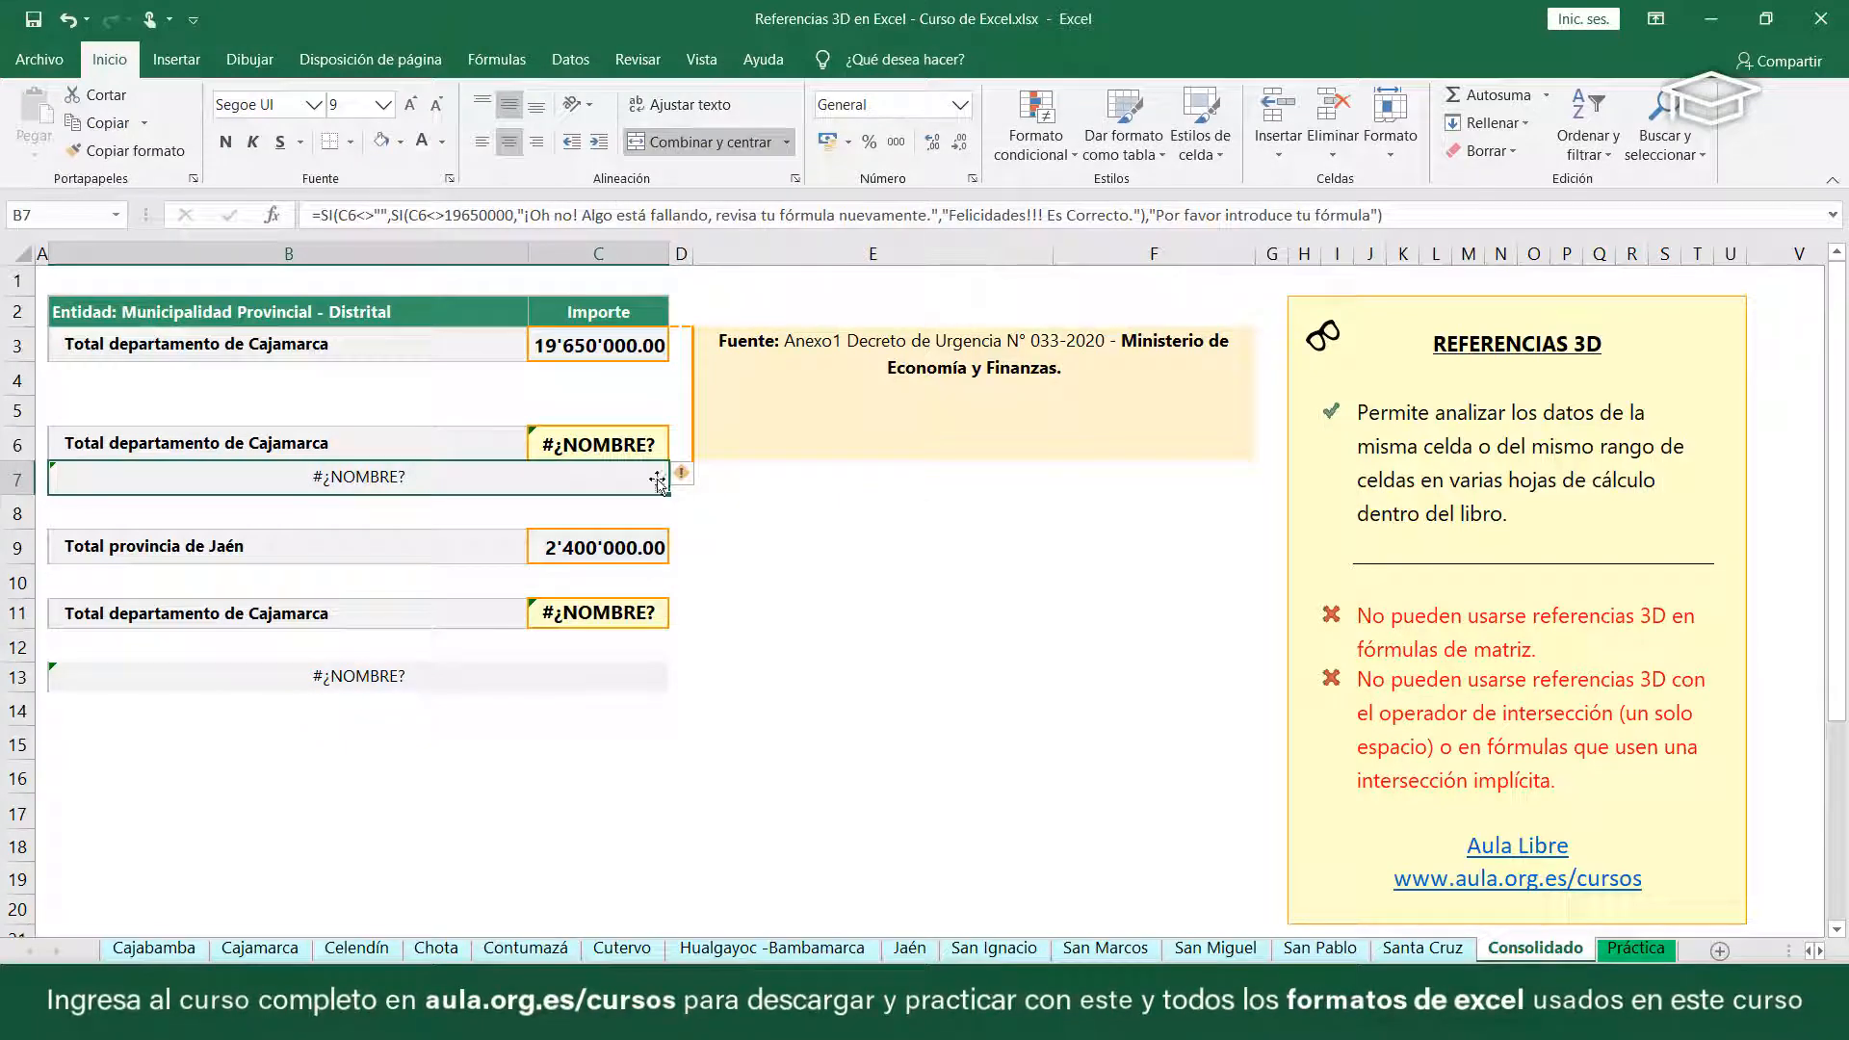
- Enclose the sheet range in cell C6 in single quotes so the formula reads =SUMA('Cajabamba:Santa Cruz'!C3)
{"action": "double_click", "coordinate": [622, 449]}
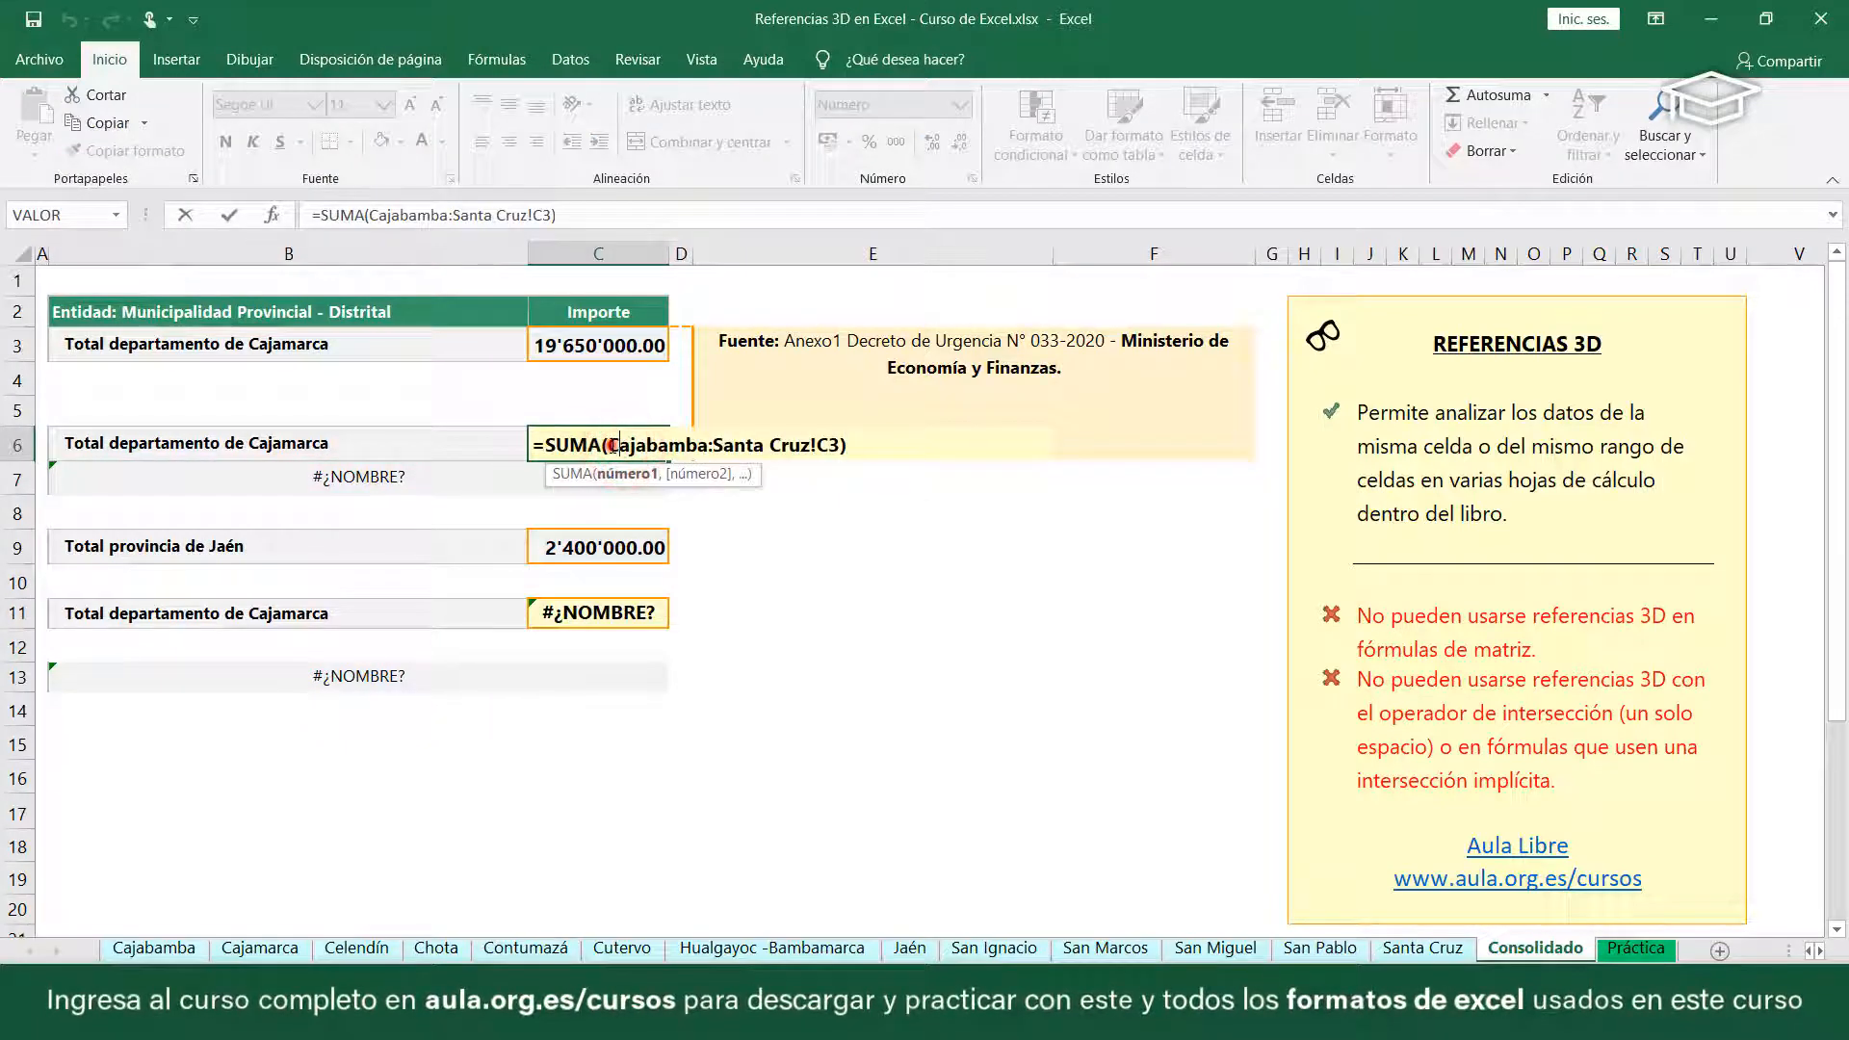
{"action": "left_click", "coordinate": [609, 446]}
{"action": "type", "text": "'"}
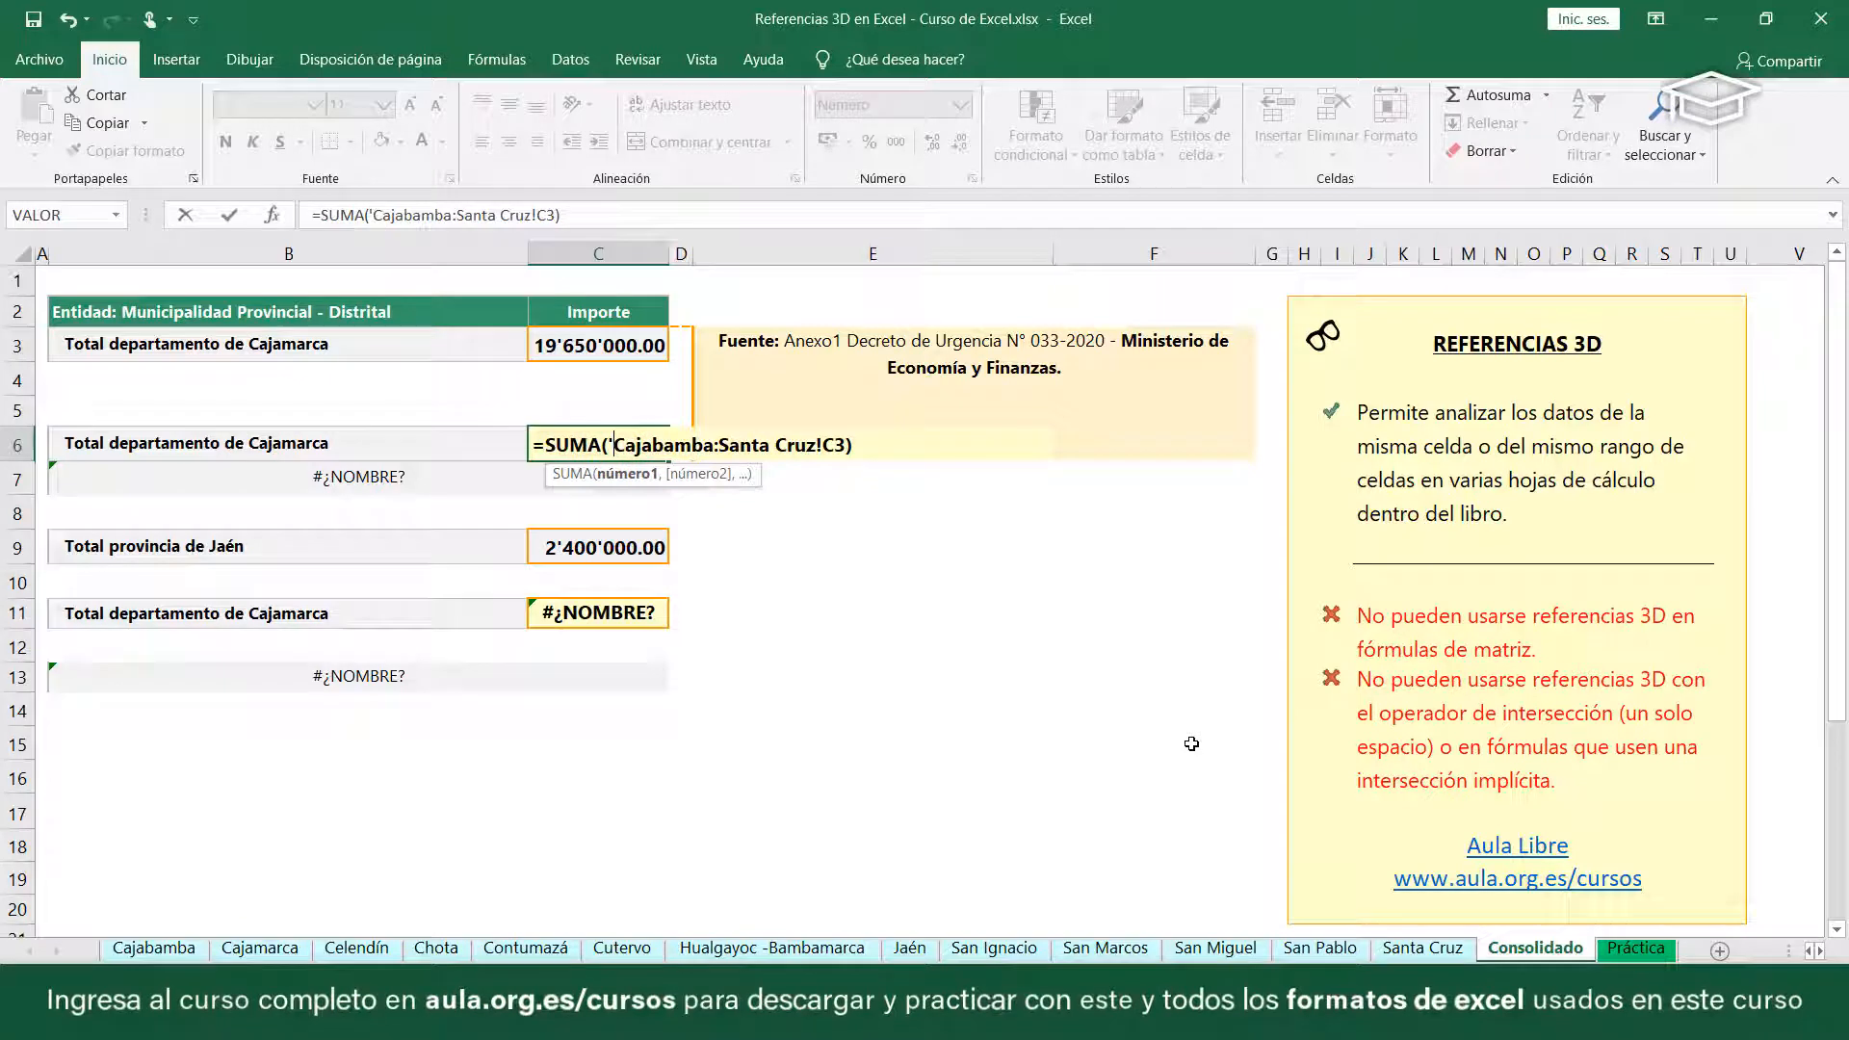
{"action": "key", "text": "Right"}
{"action": "key", "text": "Right"}
{"action": "key", "text": "Right"}
{"action": "key", "text": "Right"}
{"action": "key", "text": "Right"}
{"action": "key", "text": "Right"}
{"action": "key", "text": "Right"}
{"action": "key", "text": "Right"}
{"action": "key", "text": "Right"}
{"action": "key", "text": "Right"}
{"action": "key", "text": "Right"}
{"action": "key", "text": "Right"}
{"action": "key", "text": "Right"}
{"action": "key", "text": "Right"}
{"action": "key", "text": "Right"}
{"action": "key", "text": "Right"}
{"action": "key", "text": "Right"}
{"action": "key", "text": "Right"}
{"action": "key", "text": "Right"}
{"action": "key", "text": "Right"}
{"action": "type", "text": "'"}
{"action": "key", "text": "Left"}
{"action": "key", "text": "Left"}
{"action": "key", "text": "Left"}
{"action": "key", "text": "Left"}
{"action": "key", "text": "Left"}
{"action": "key", "text": "Left"}
{"action": "key", "text": "Return"}
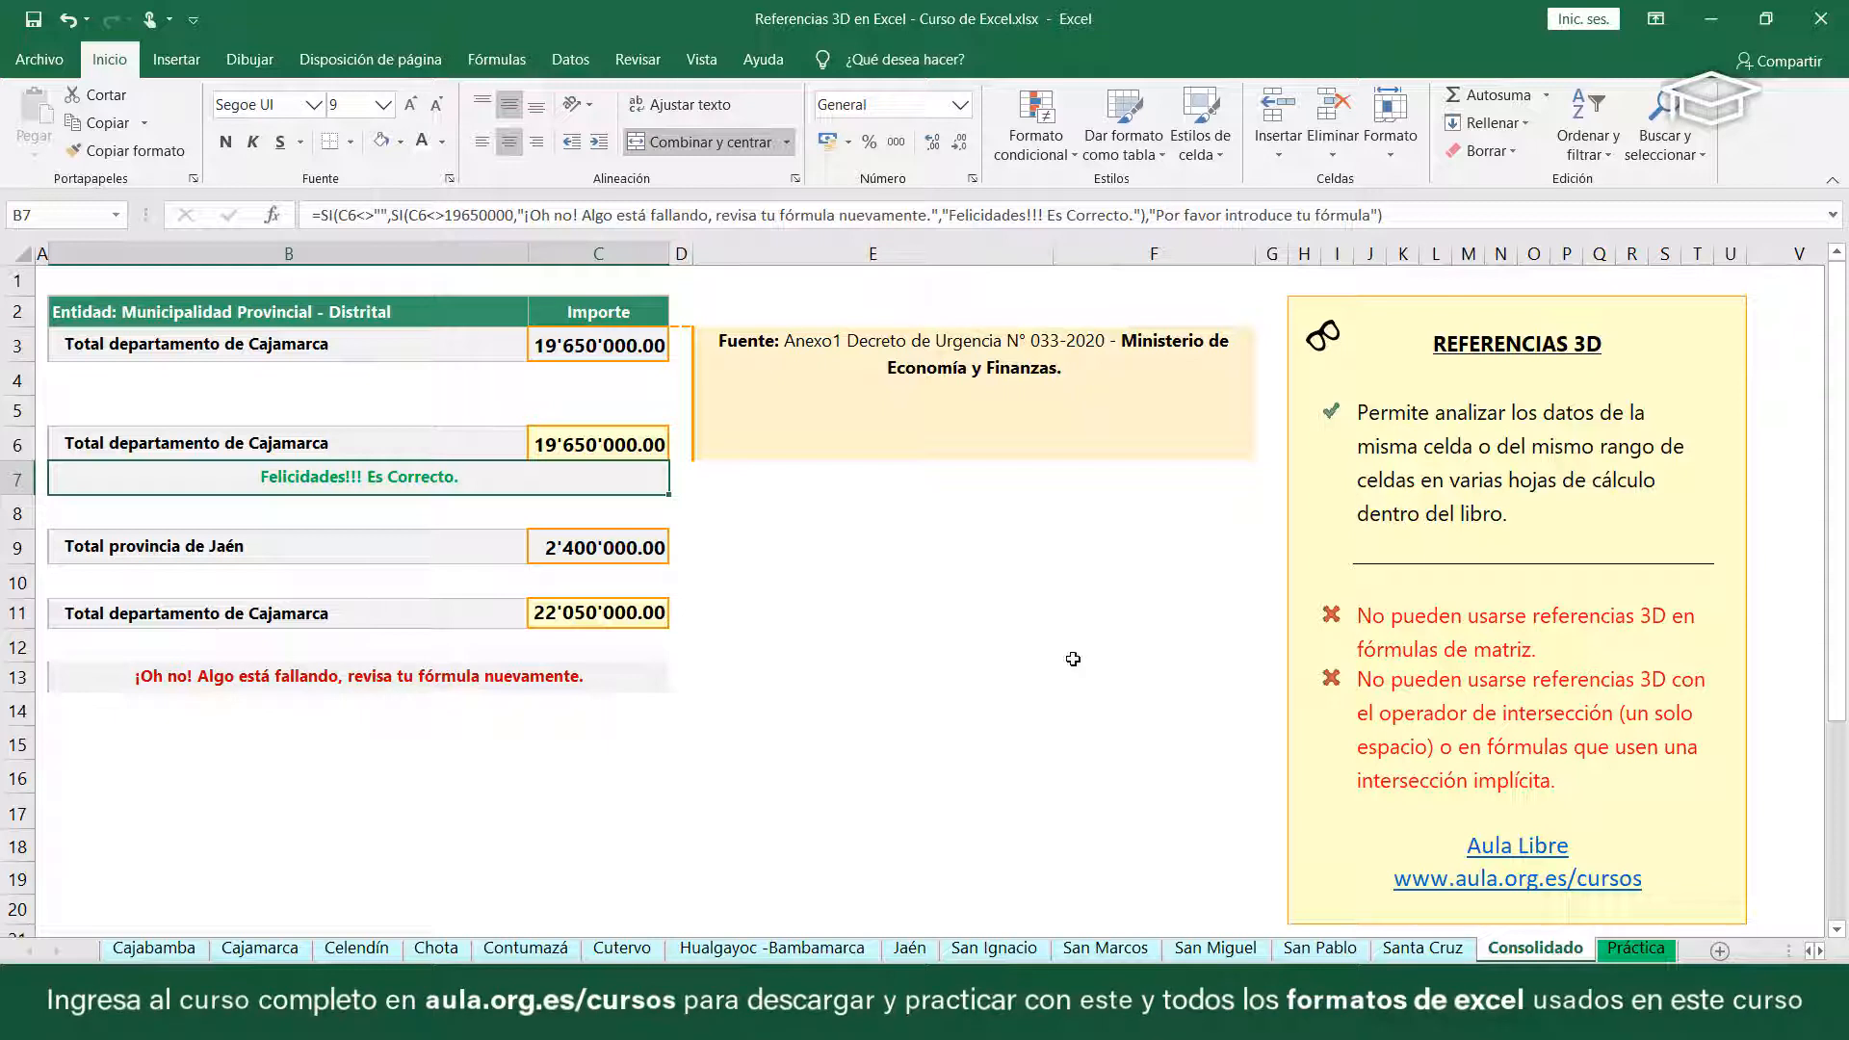
{"action": "left_click", "coordinate": [524, 488]}
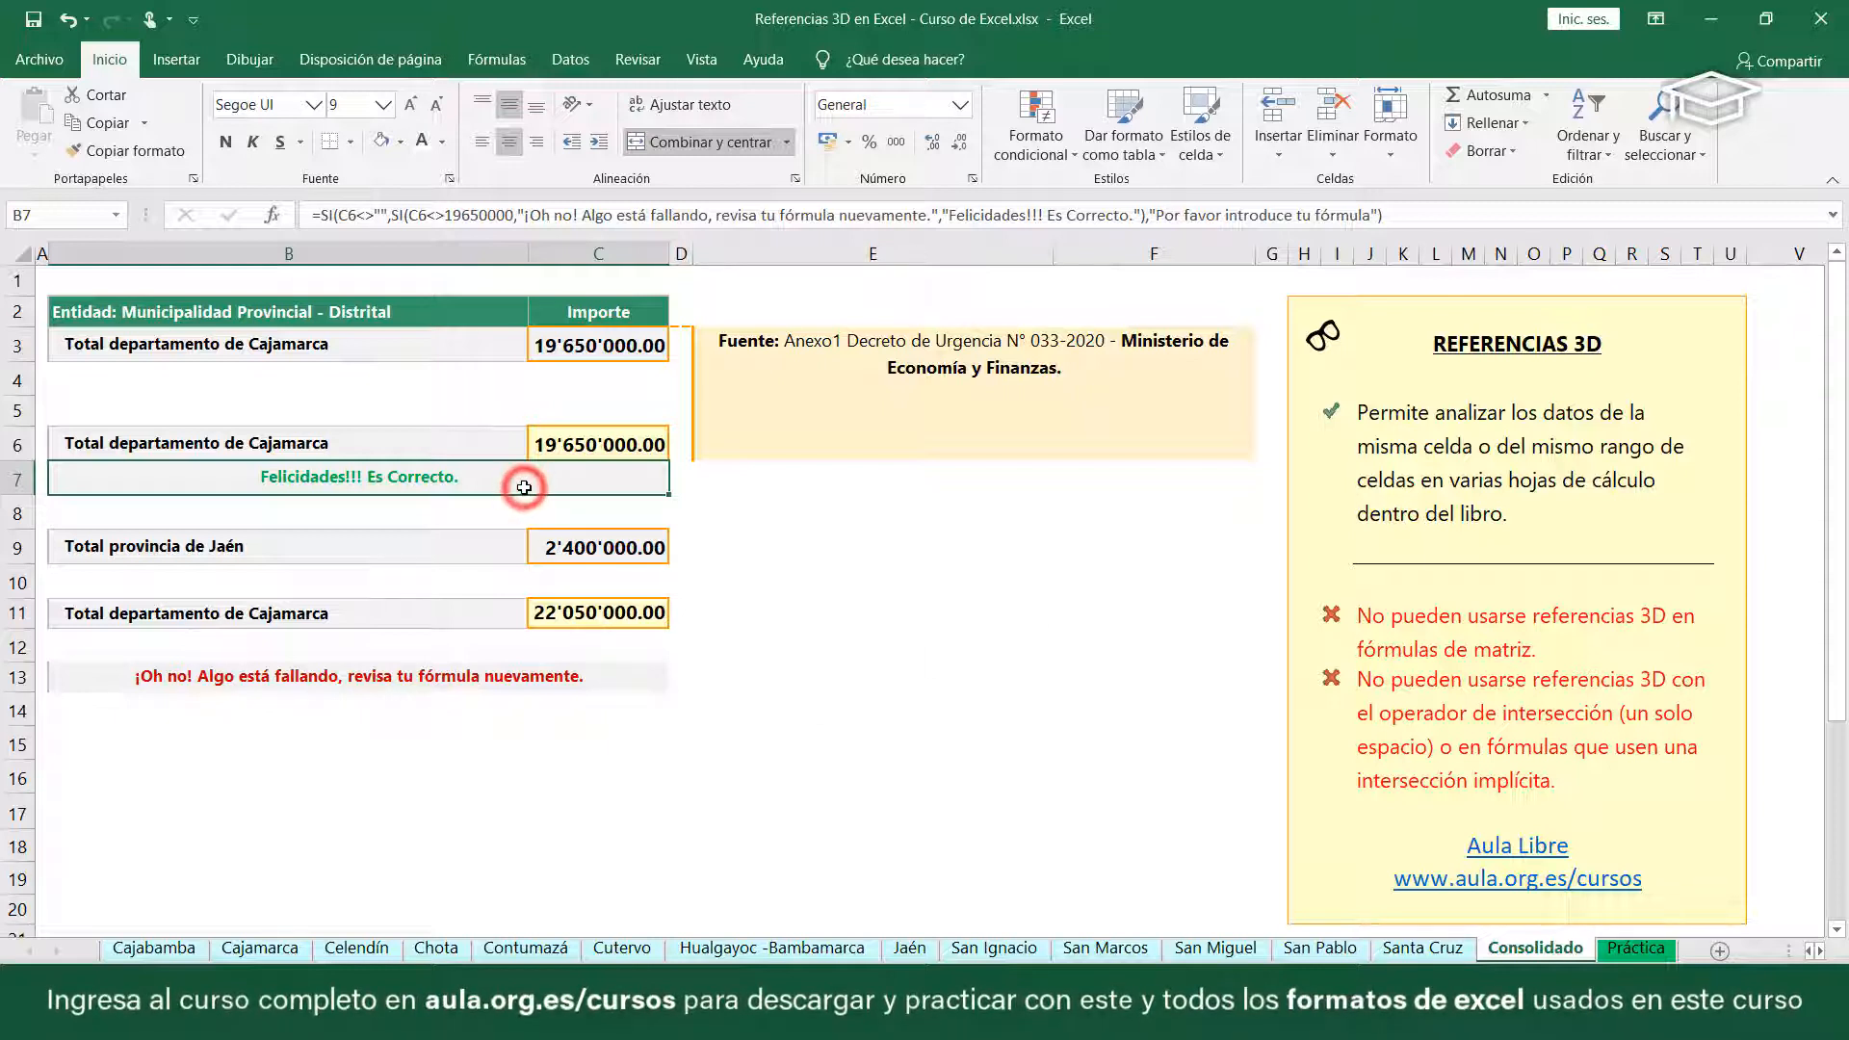
{"action": "left_click", "coordinate": [745, 485]}
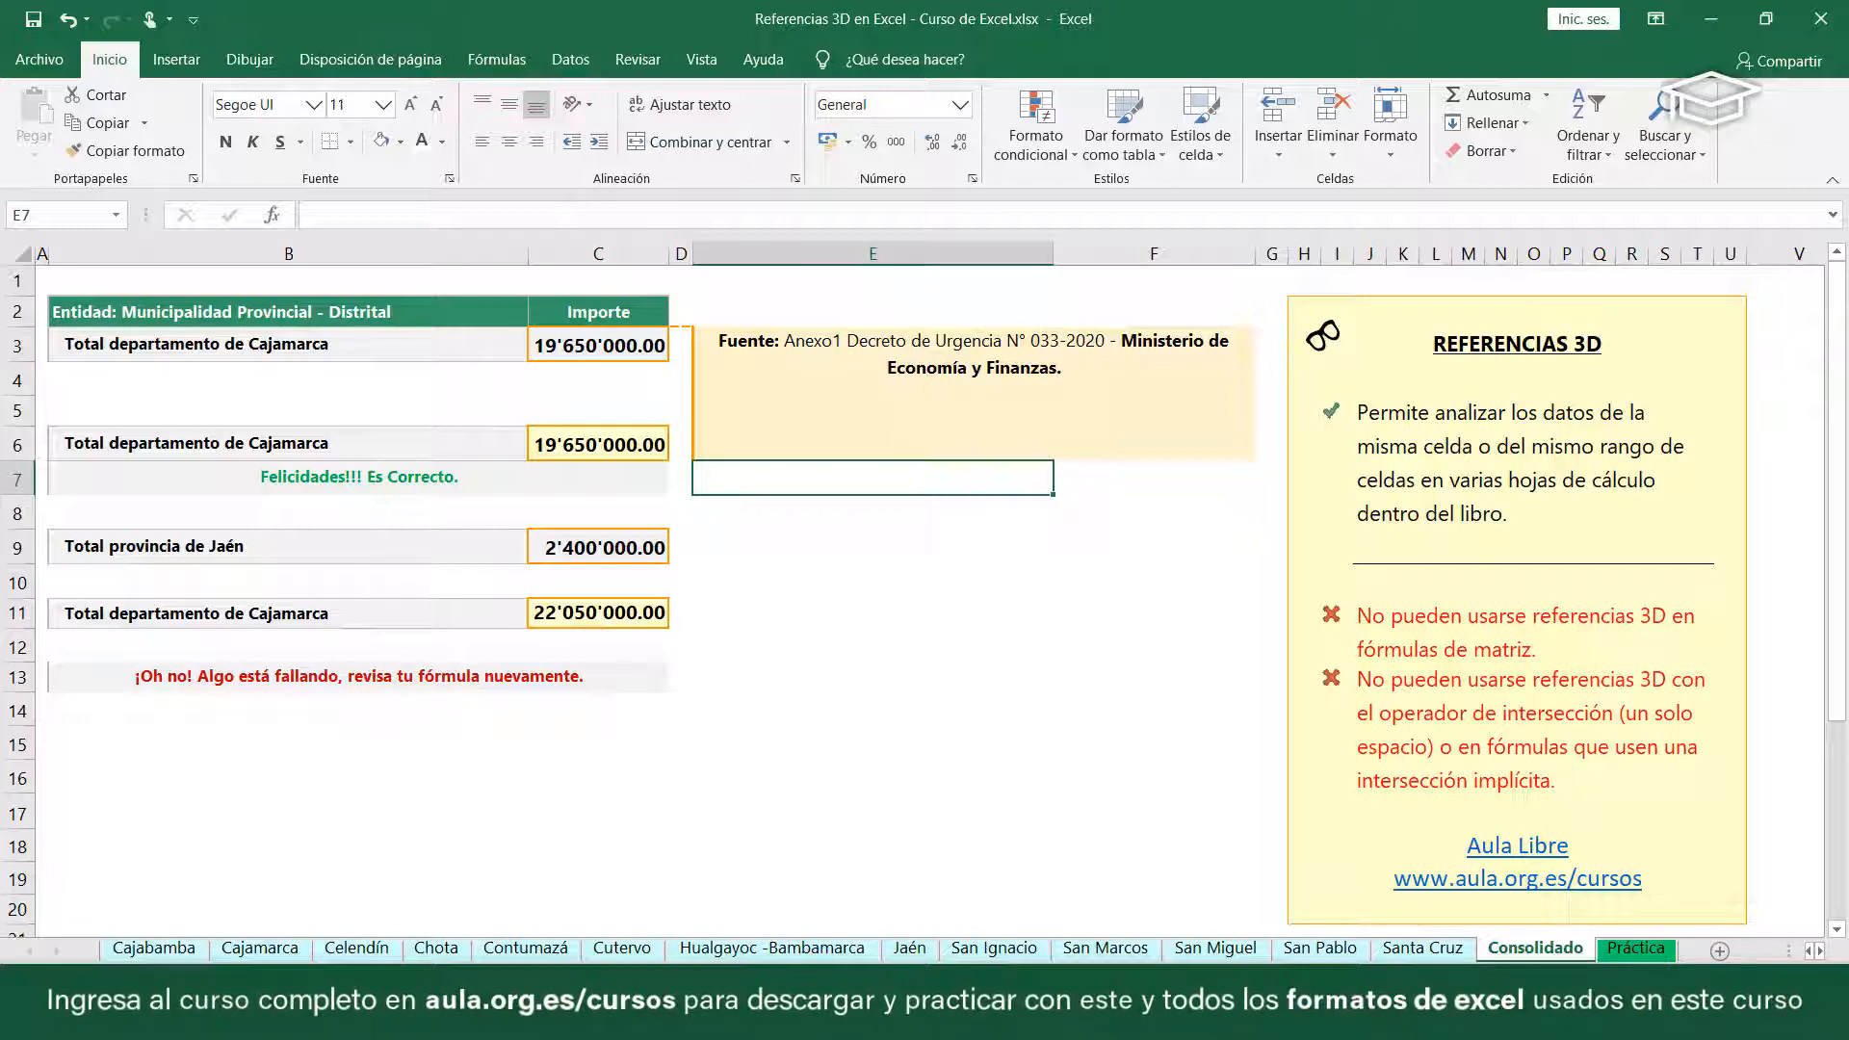
- Group the sheets from Cajabamba through Santa Cruz, and return to the Consolidado sheet to release the group
{"action": "left_click", "coordinate": [154, 948]}
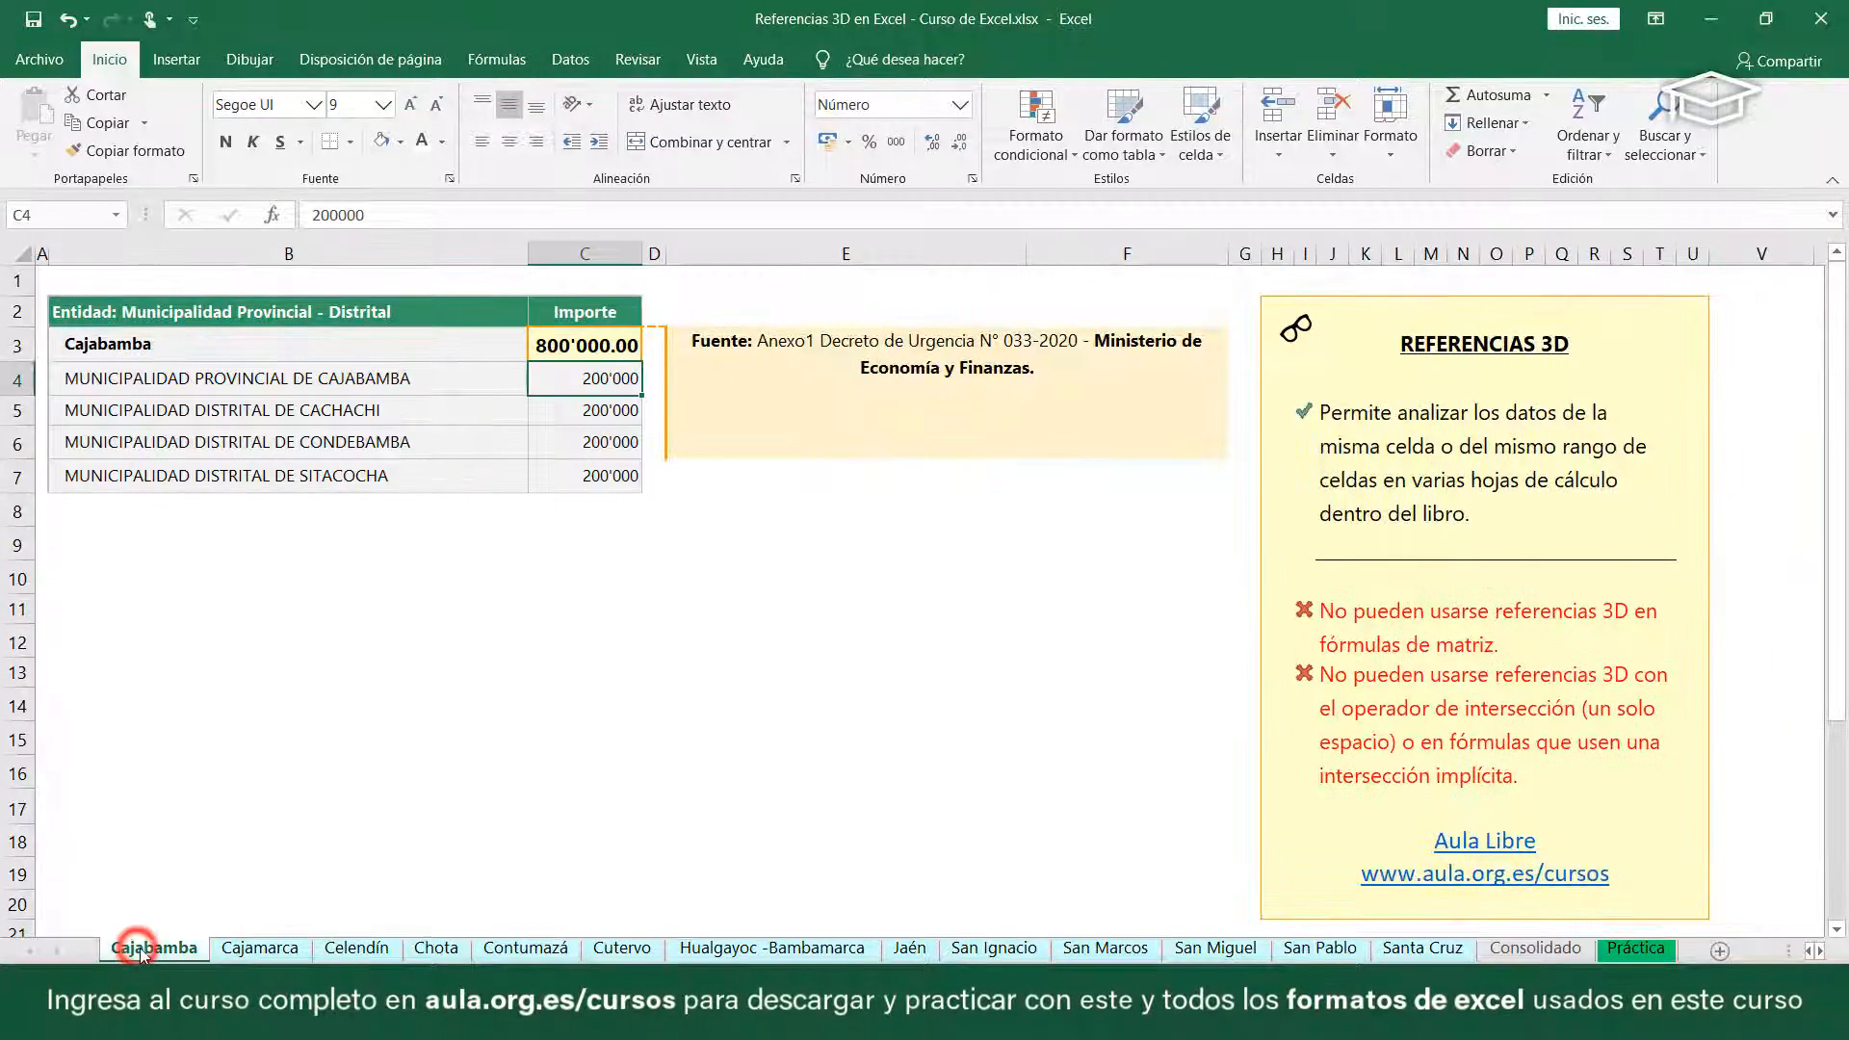
{"action": "left_click", "coordinate": [1422, 947], "text": "shift"}
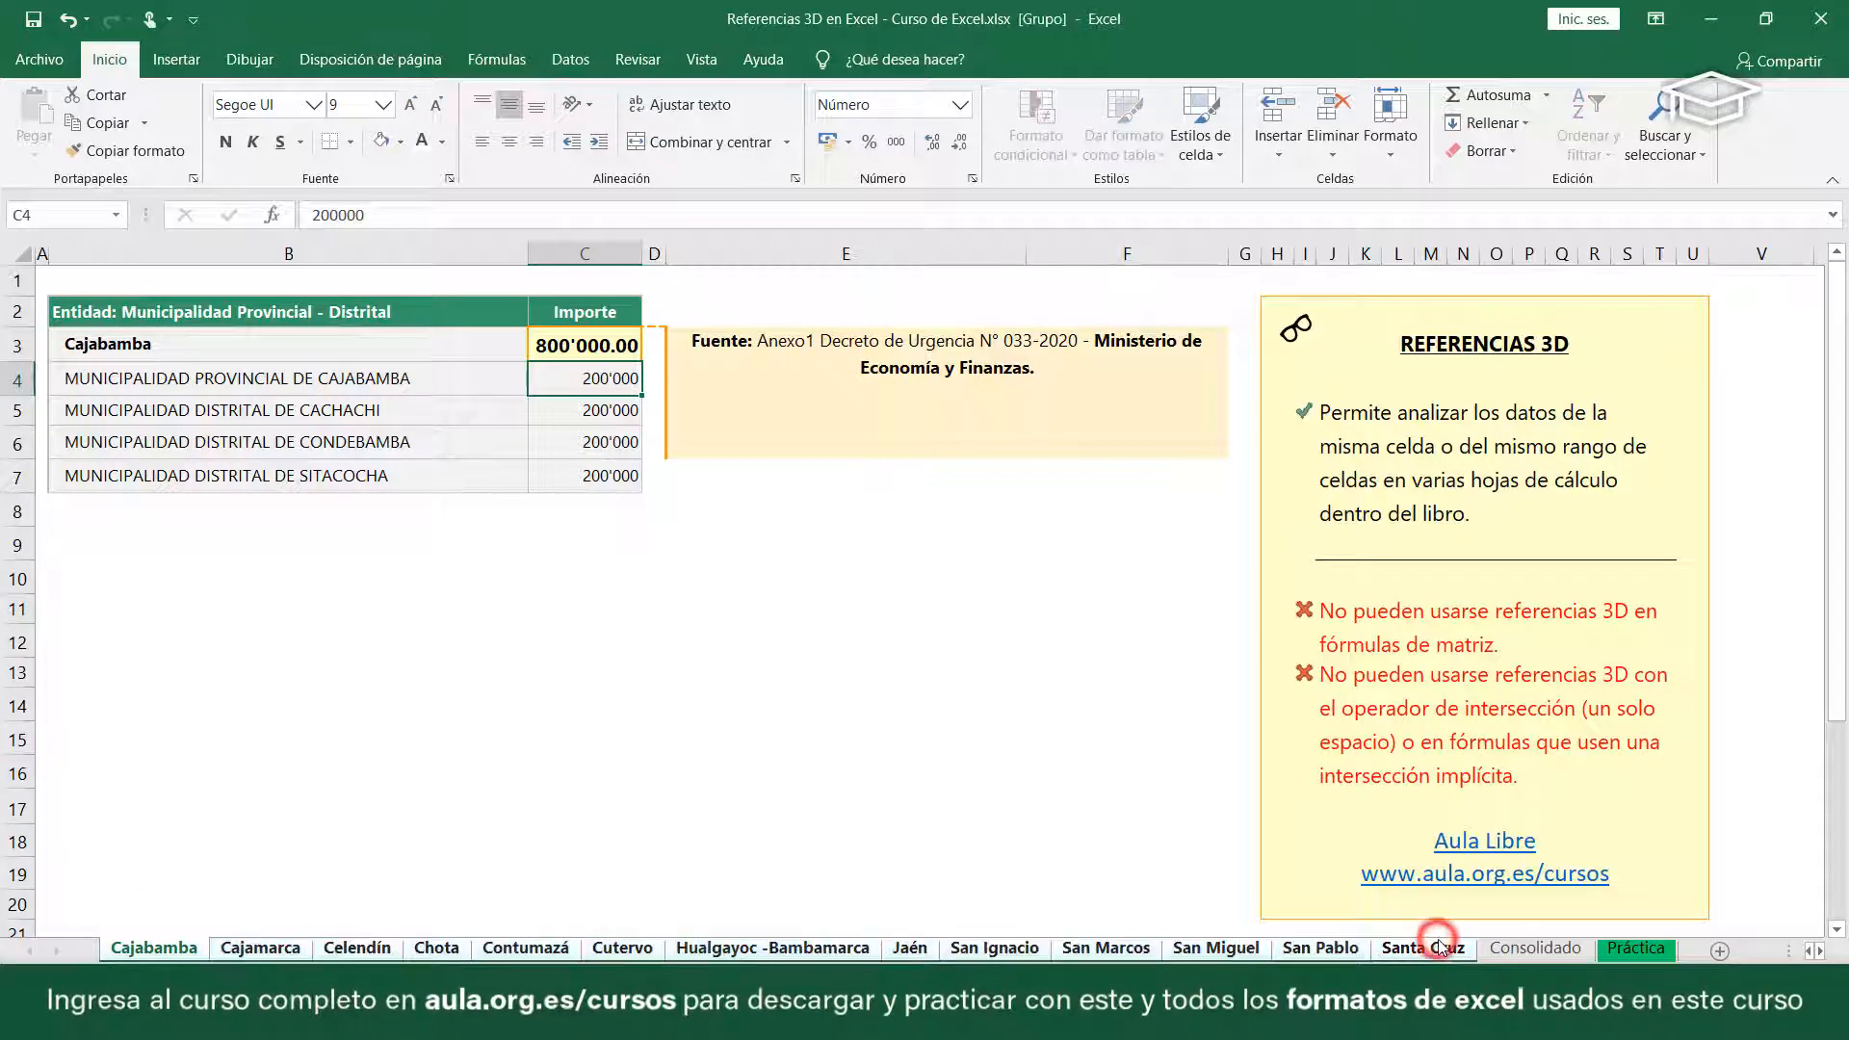
{"action": "left_click", "coordinate": [1063, 879]}
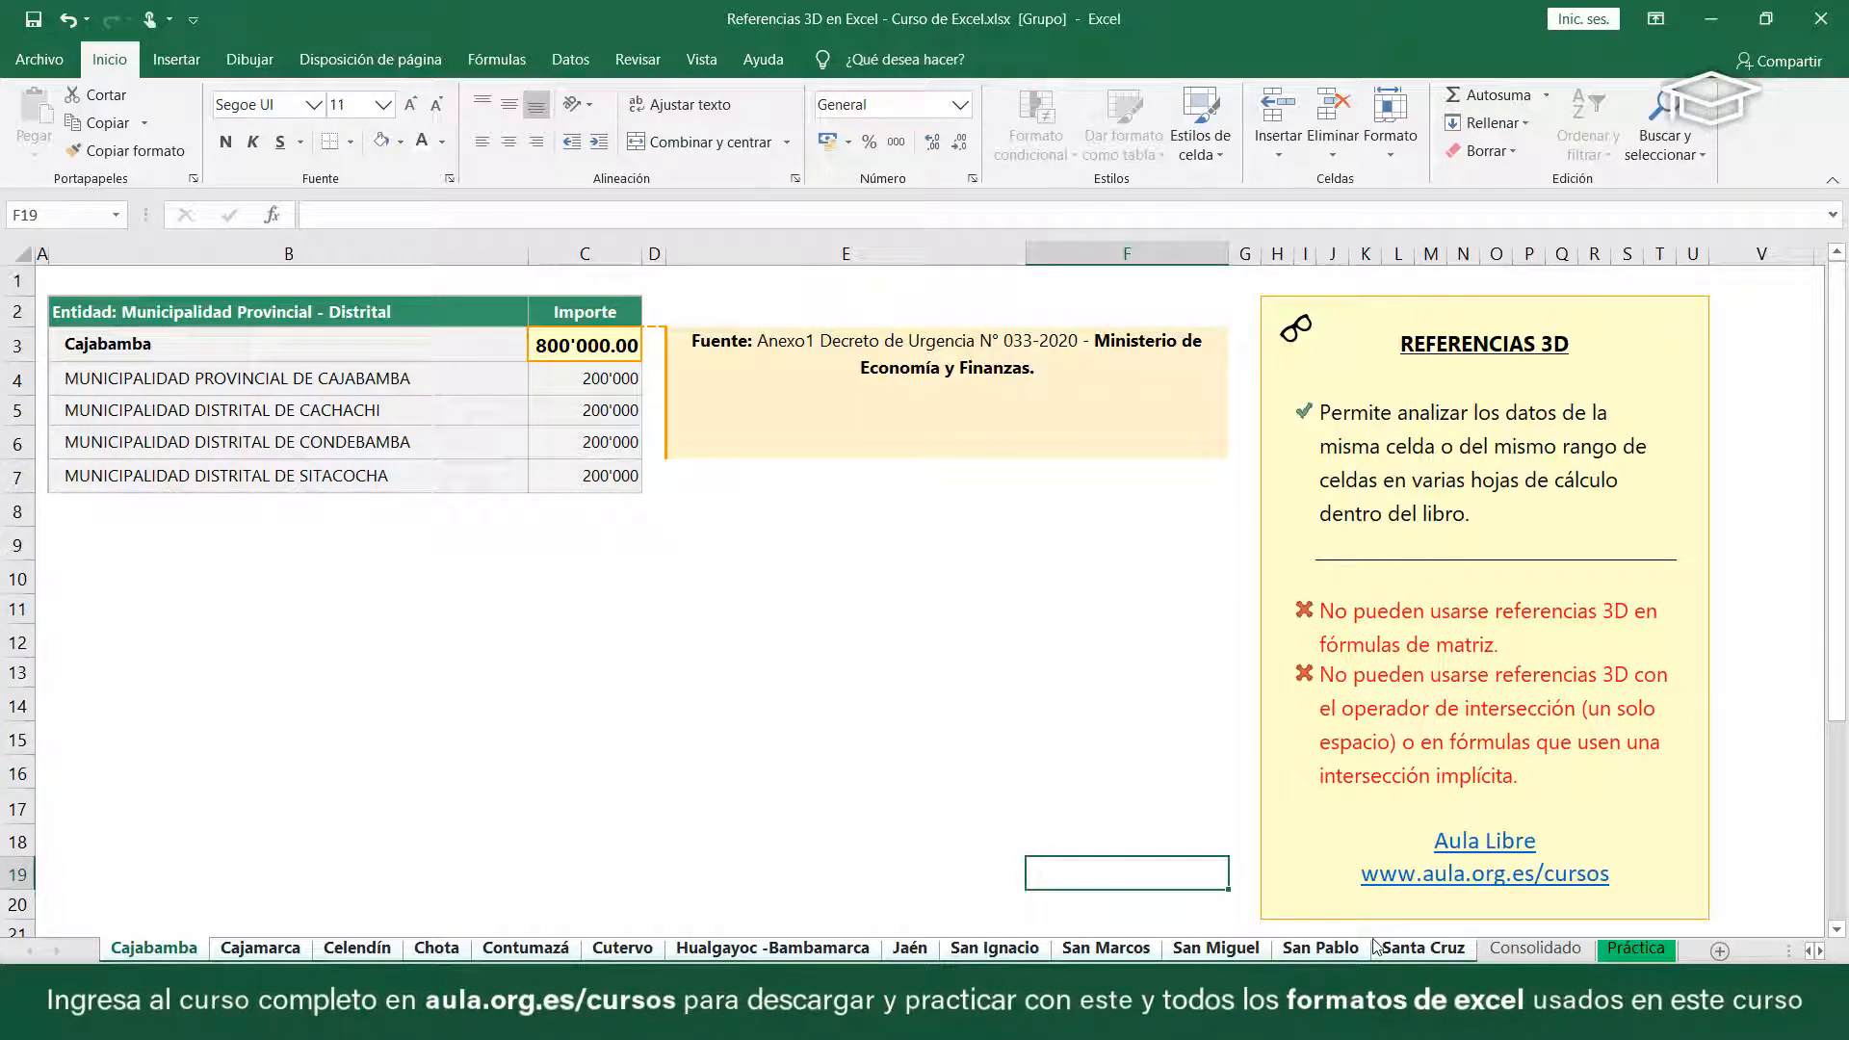
{"action": "left_click", "coordinate": [1502, 952]}
{"action": "left_click", "coordinate": [1087, 835]}
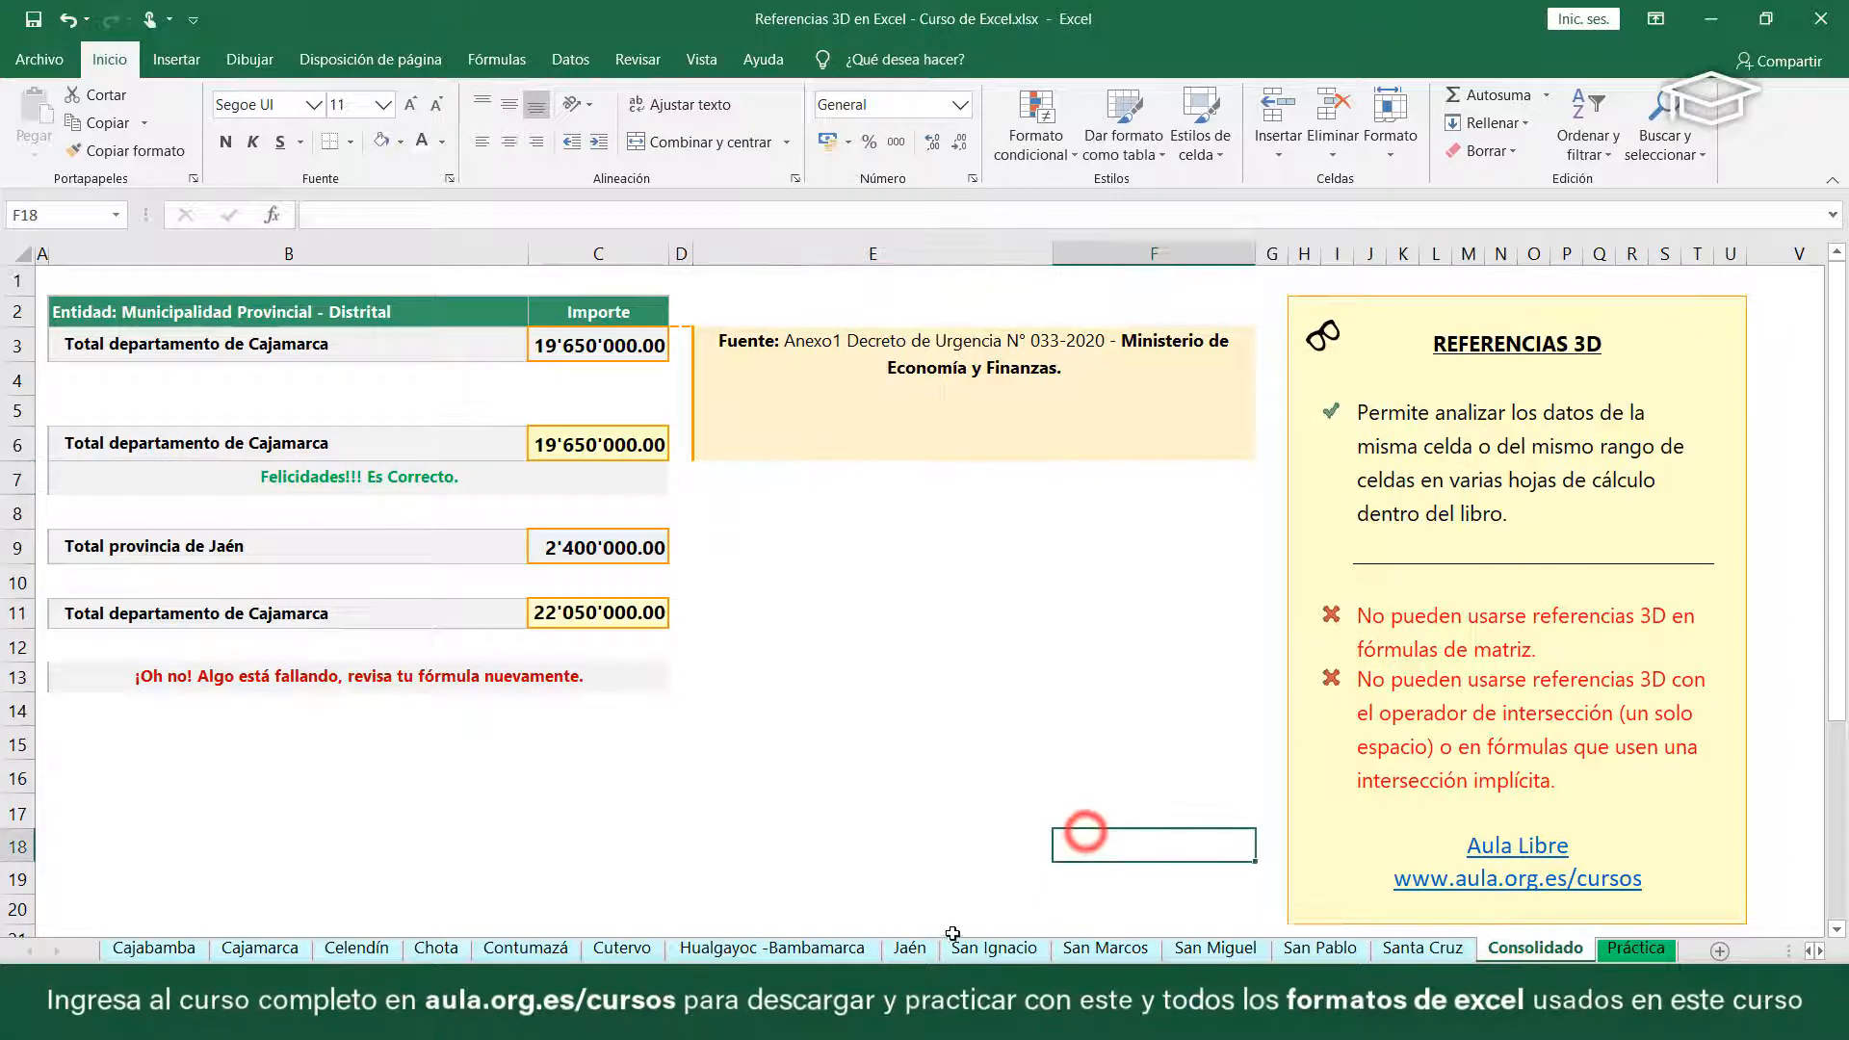
- Move the Jaén sheet after Práctica to check cell C6 on Consolidado, and return it to its place before San Ignacio
{"action": "left_click", "coordinate": [911, 949]}
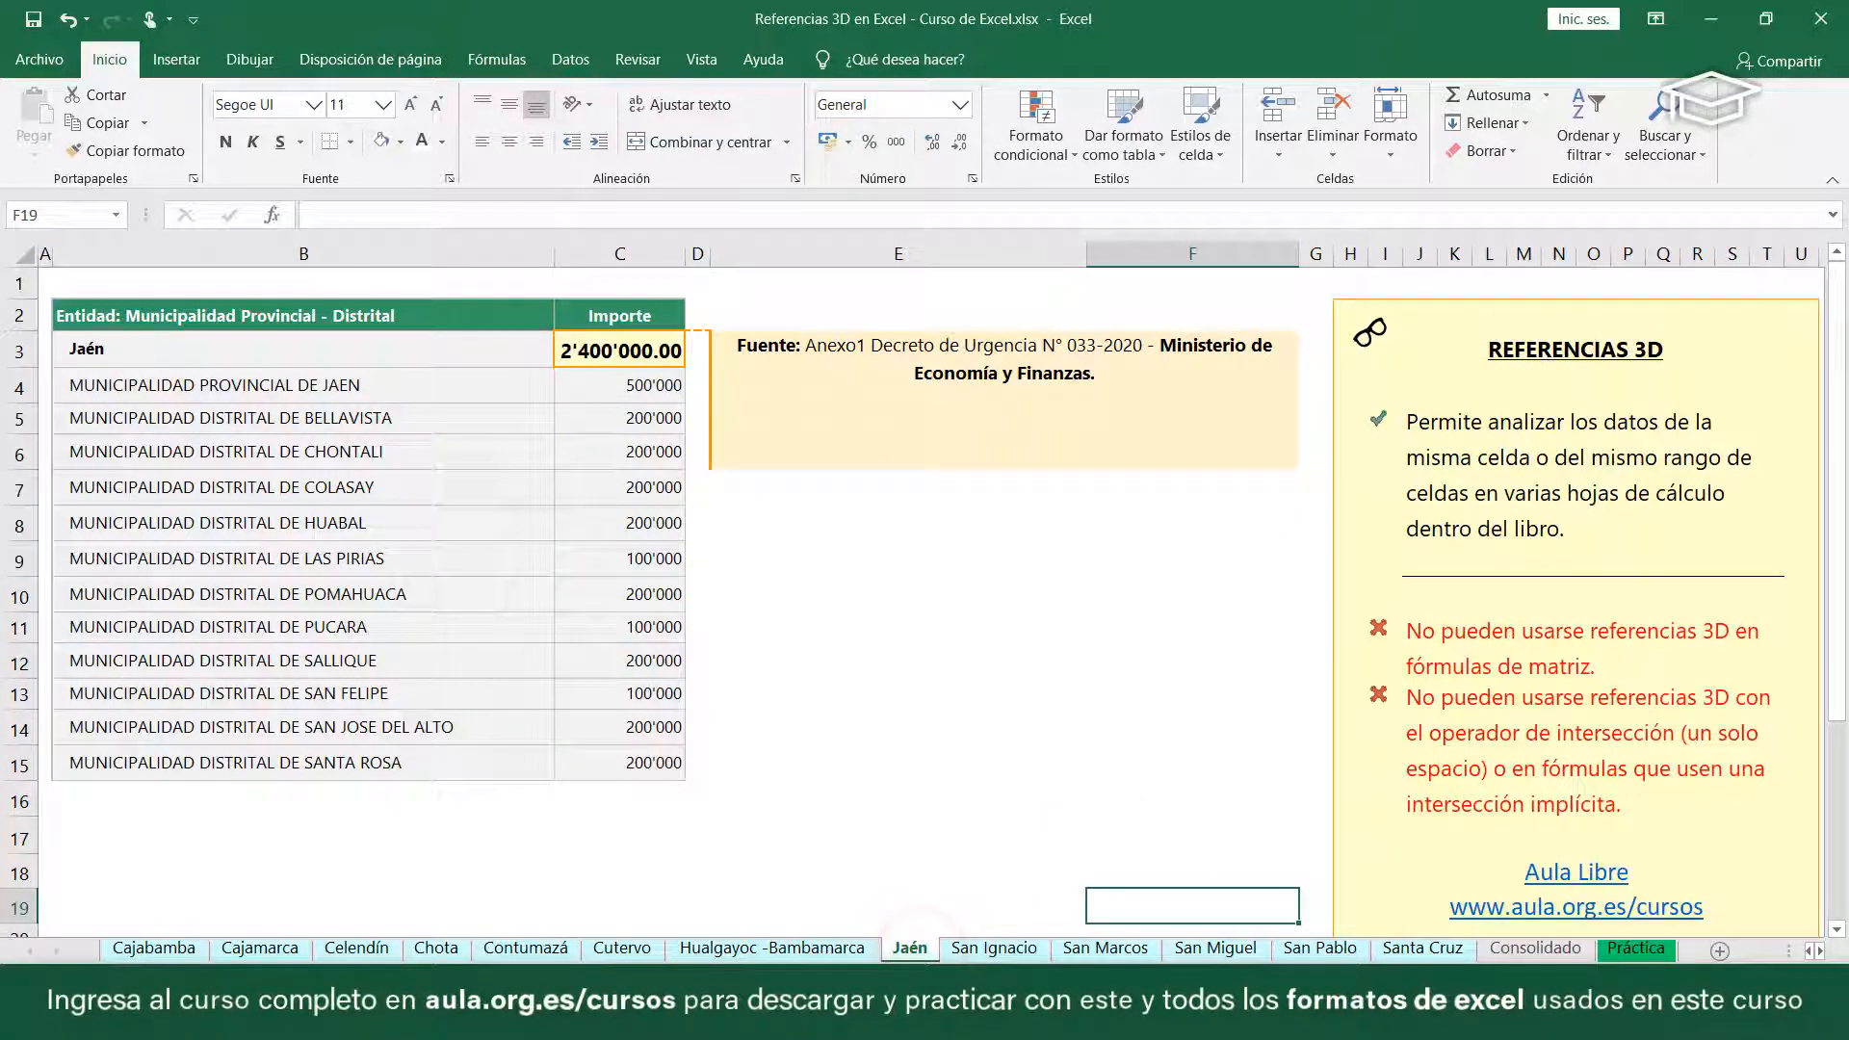
{"action": "left_click_drag", "start_coordinate": [1688, 958], "coordinate": [1669, 956]}
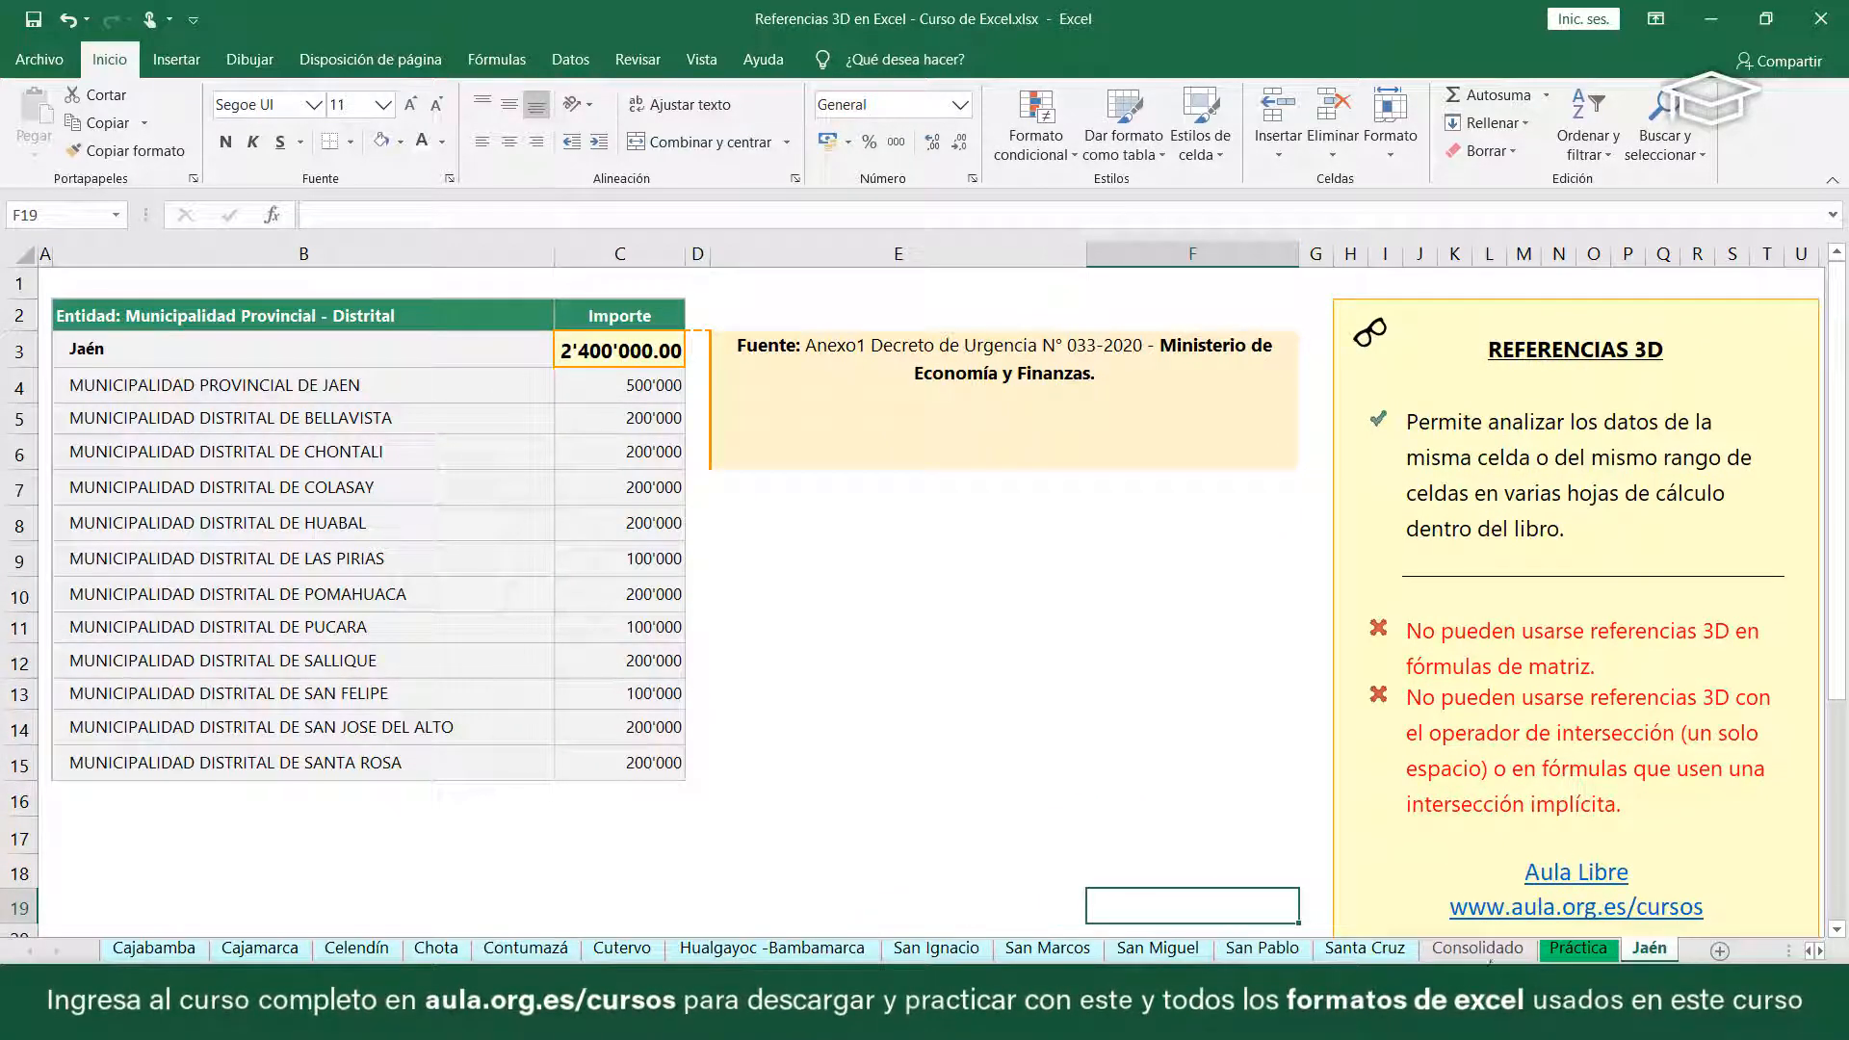
{"action": "left_click", "coordinate": [1477, 948]}
{"action": "left_click", "coordinate": [570, 444]}
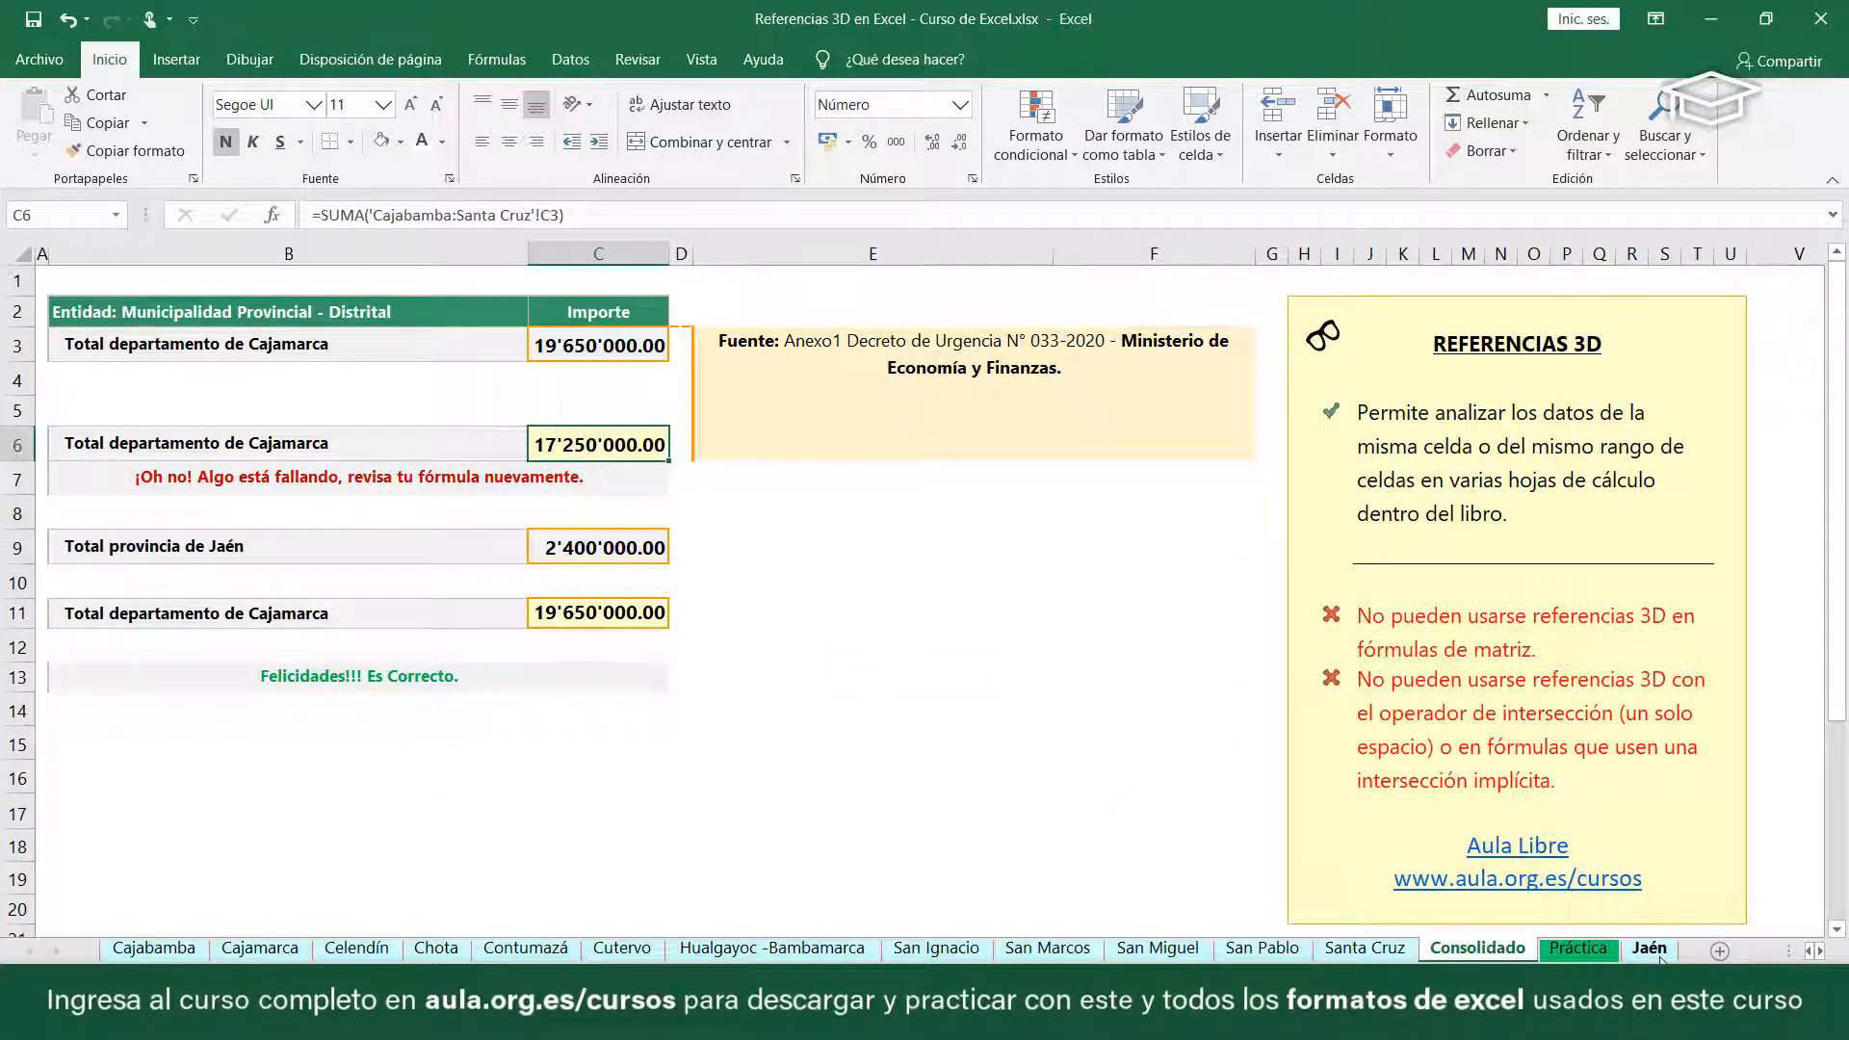
{"action": "left_click_drag", "start_coordinate": [1656, 954], "coordinate": [896, 948]}
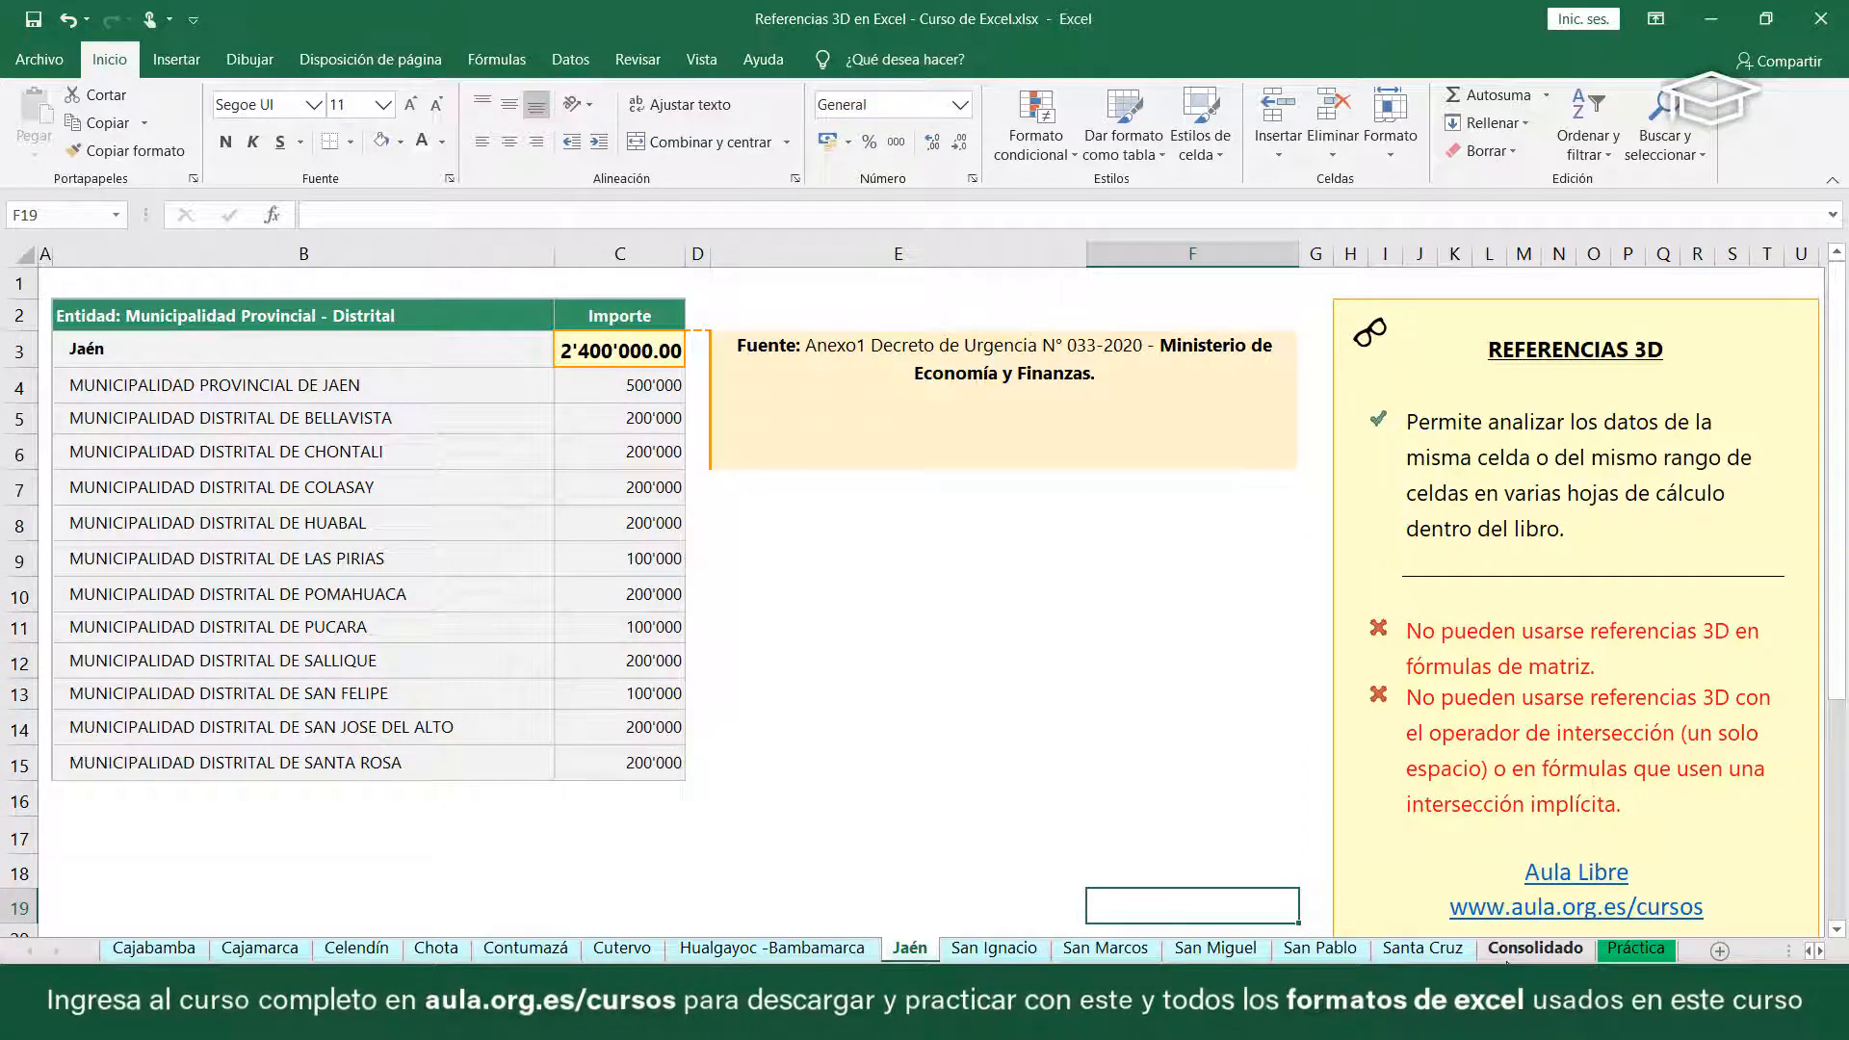
- Delete the Jaén sheet and check the Jaén provincial total in cell C9 of the Consolidado sheet
{"action": "right_click", "coordinate": [913, 953]}
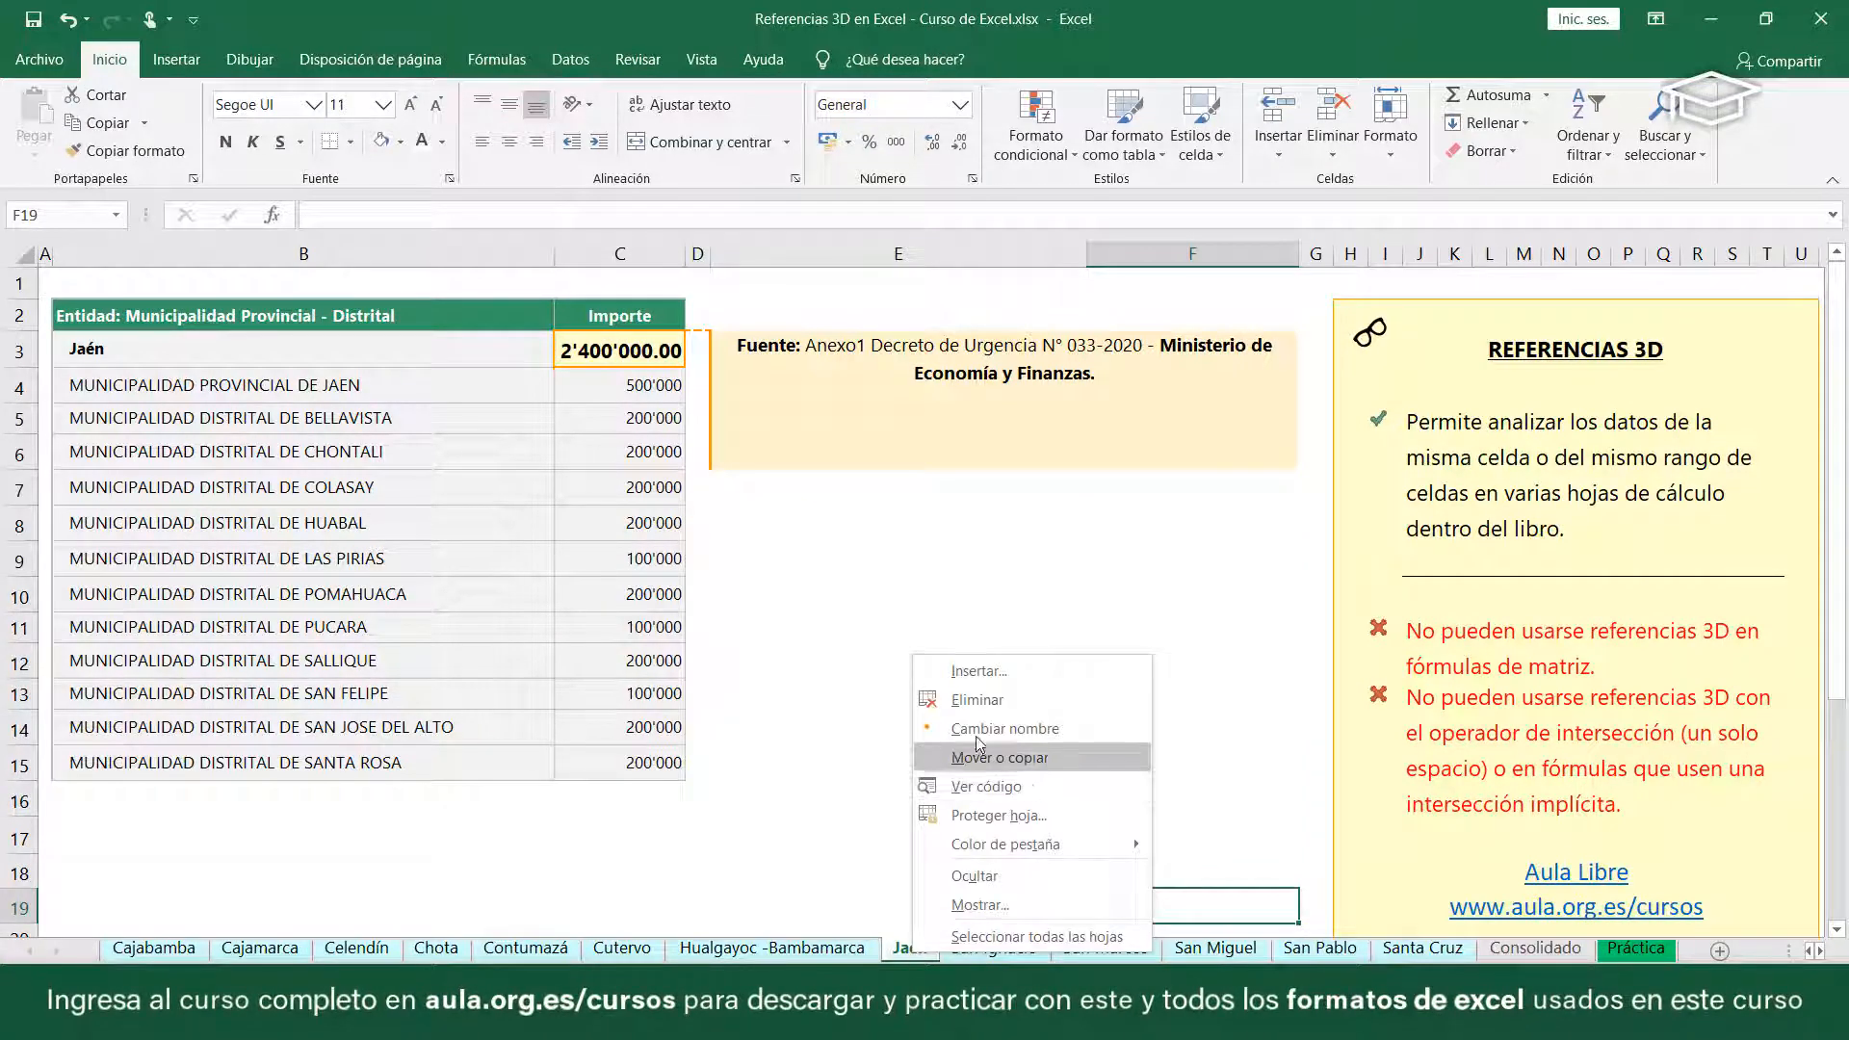
{"action": "left_click", "coordinate": [980, 704]}
{"action": "left_click", "coordinate": [876, 575]}
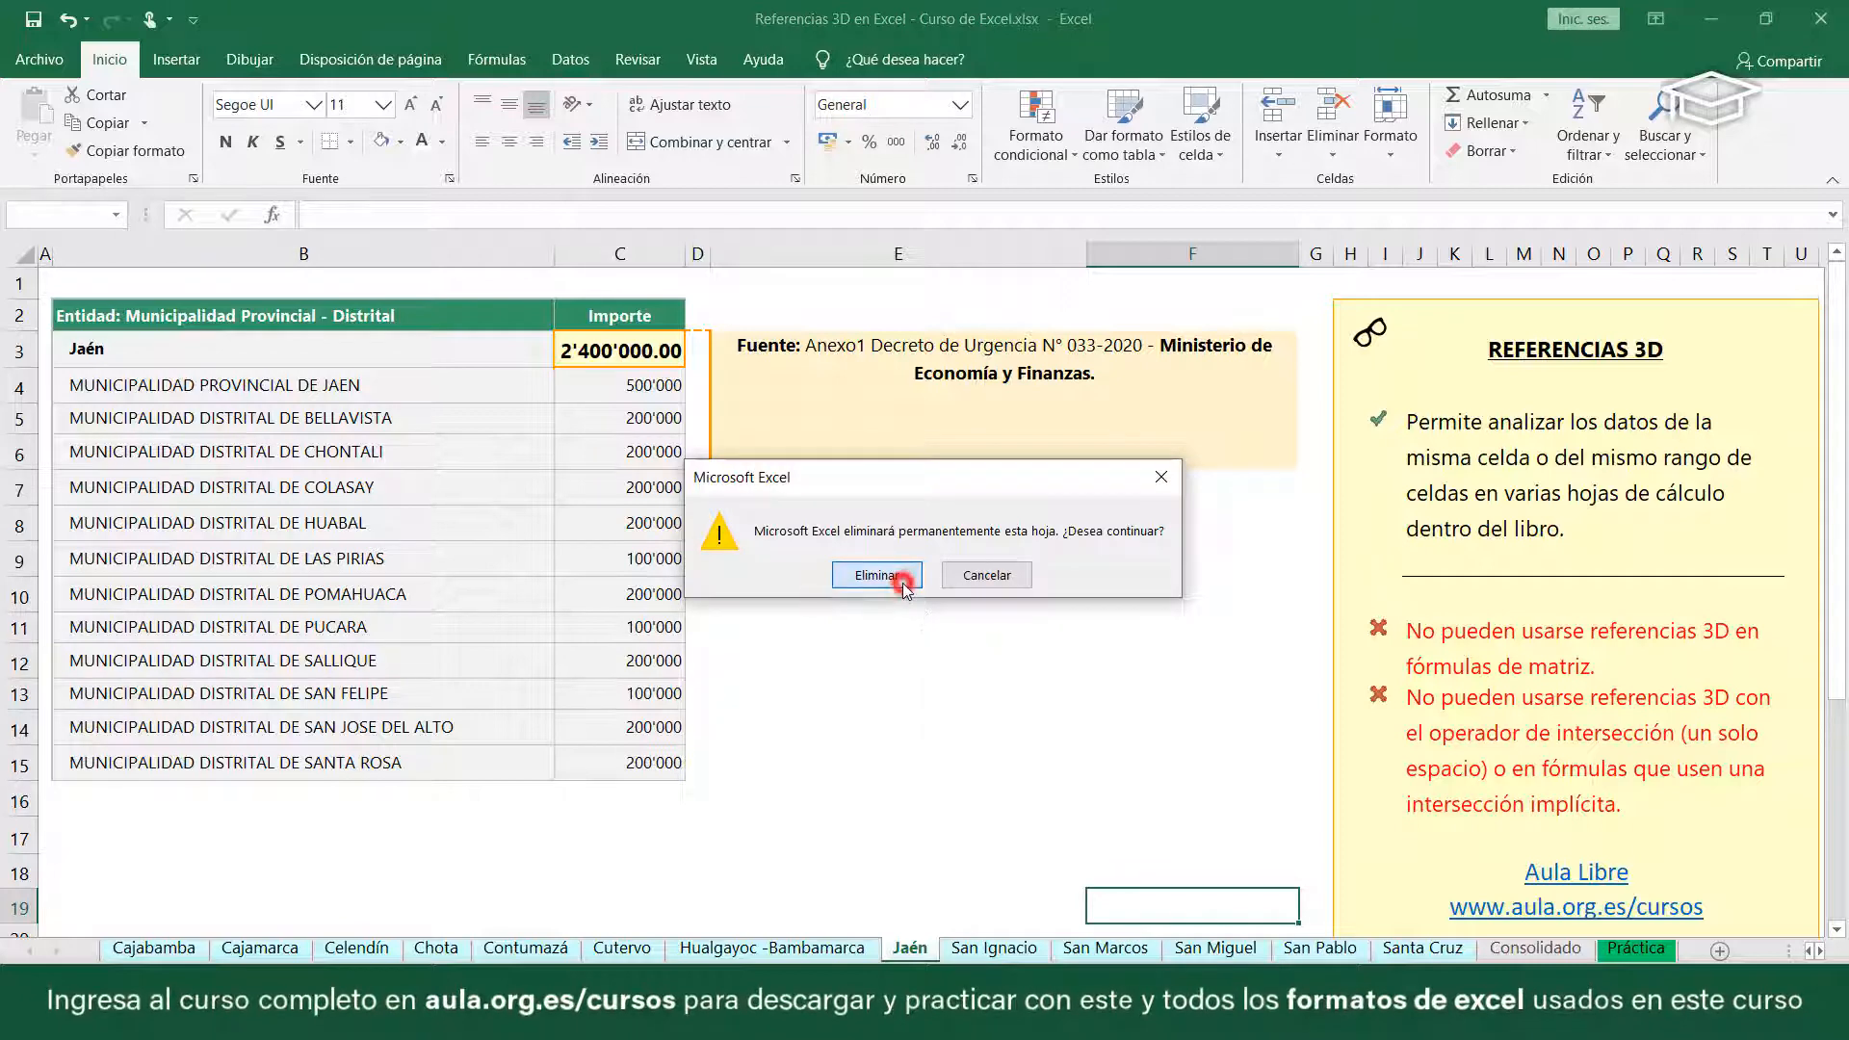
{"action": "left_click", "coordinate": [1478, 948]}
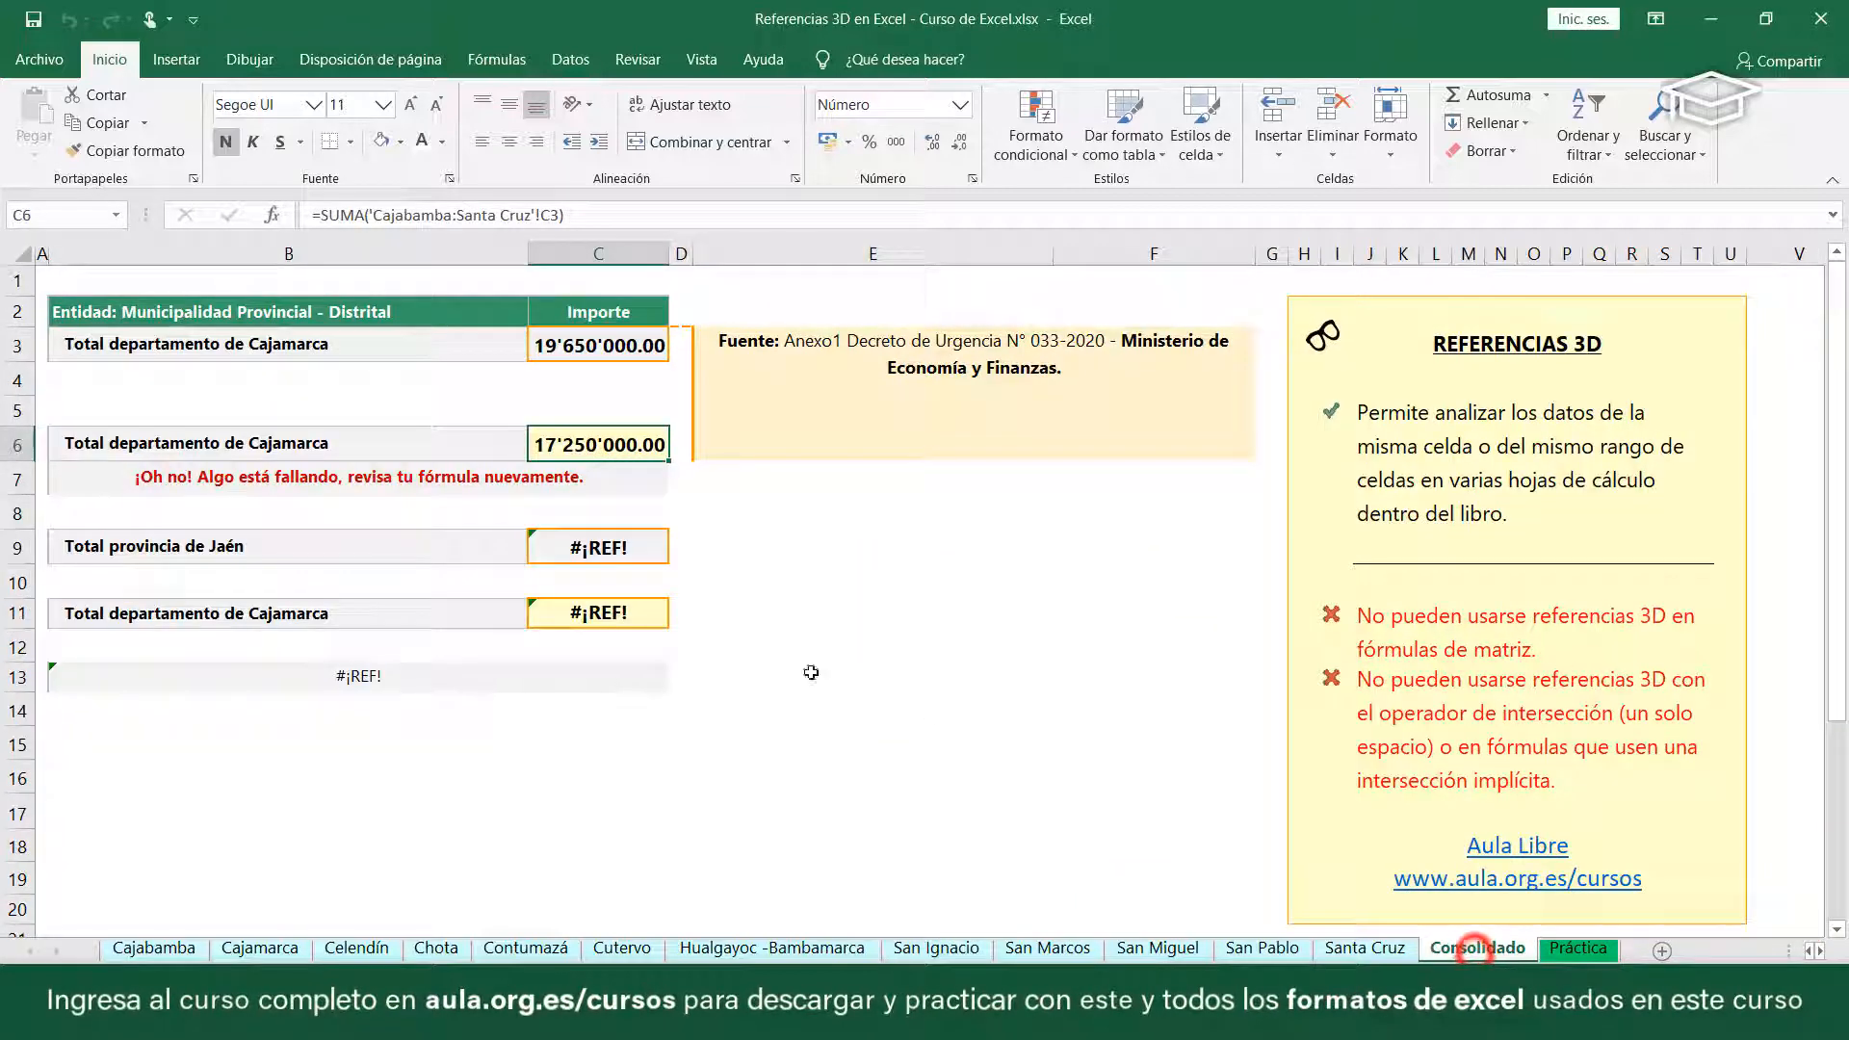
{"action": "left_click", "coordinate": [585, 554]}
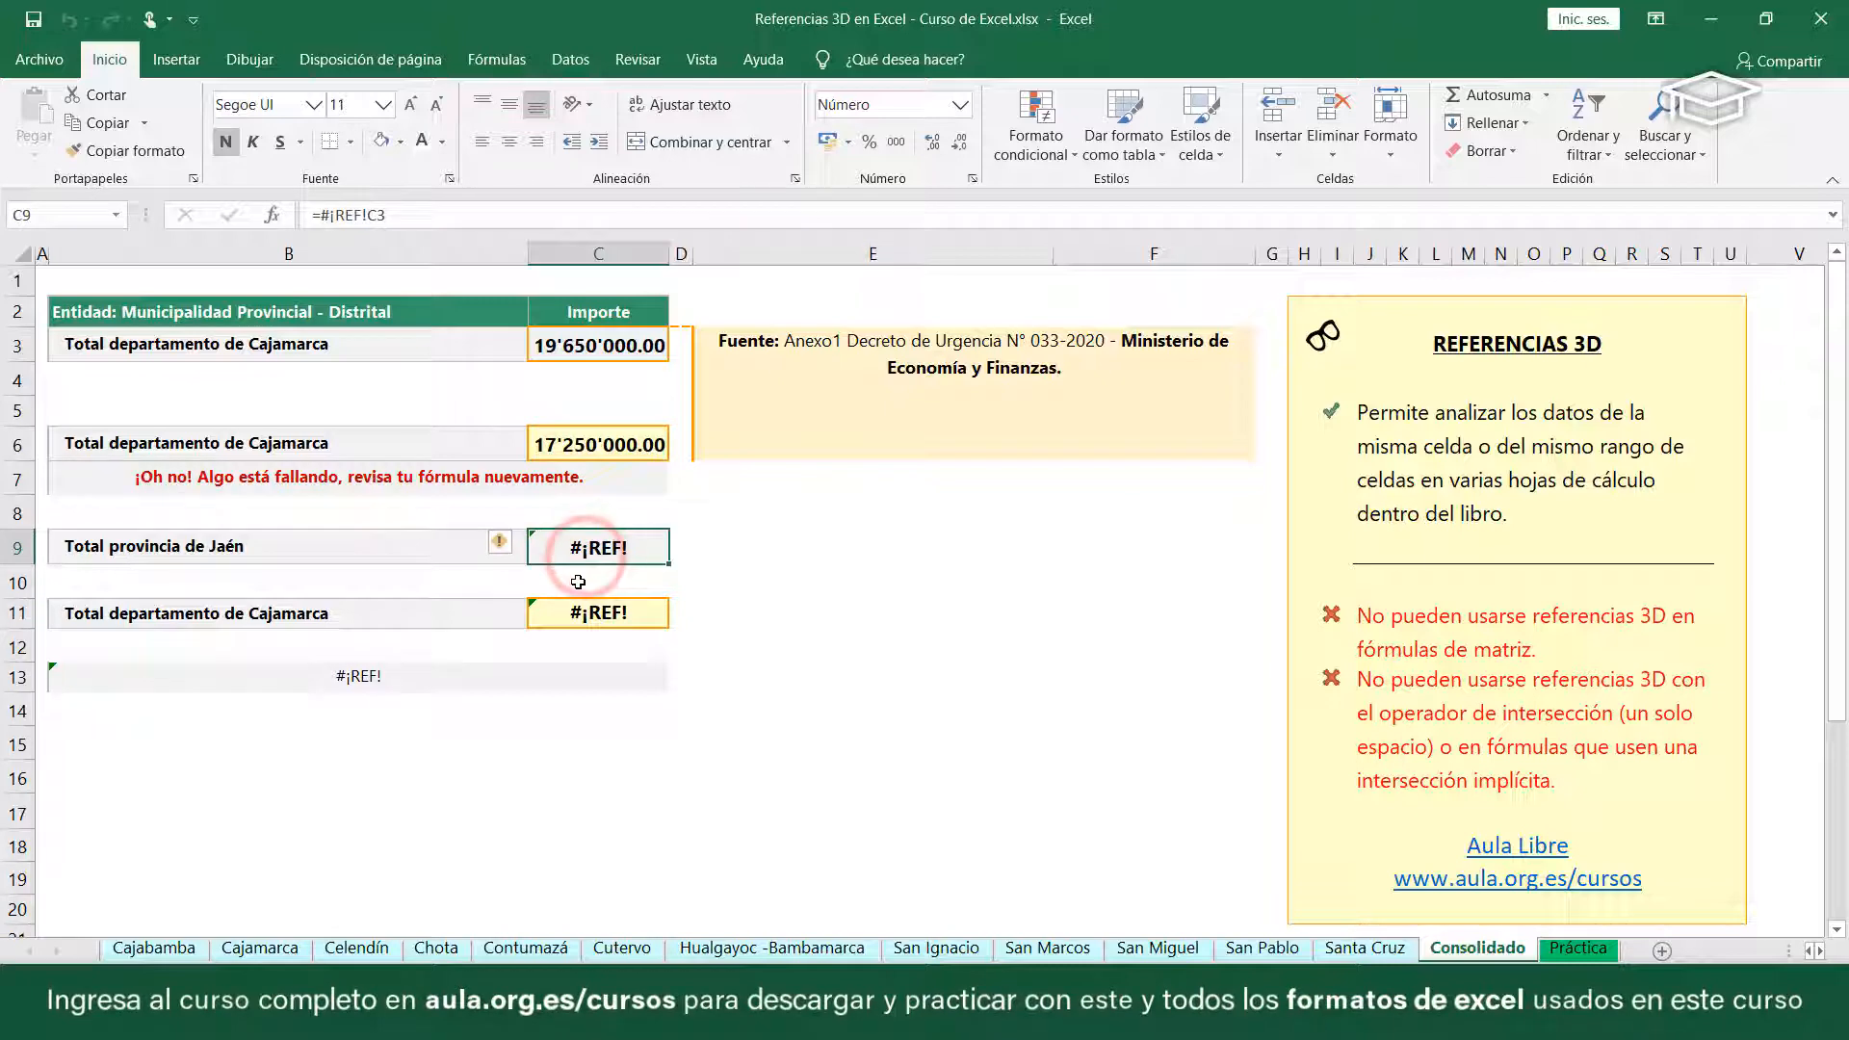
- Insert a new worksheet before San Ignacio and rename it Jaén
{"action": "left_click", "coordinate": [939, 948]}
{"action": "right_click", "coordinate": [947, 949]}
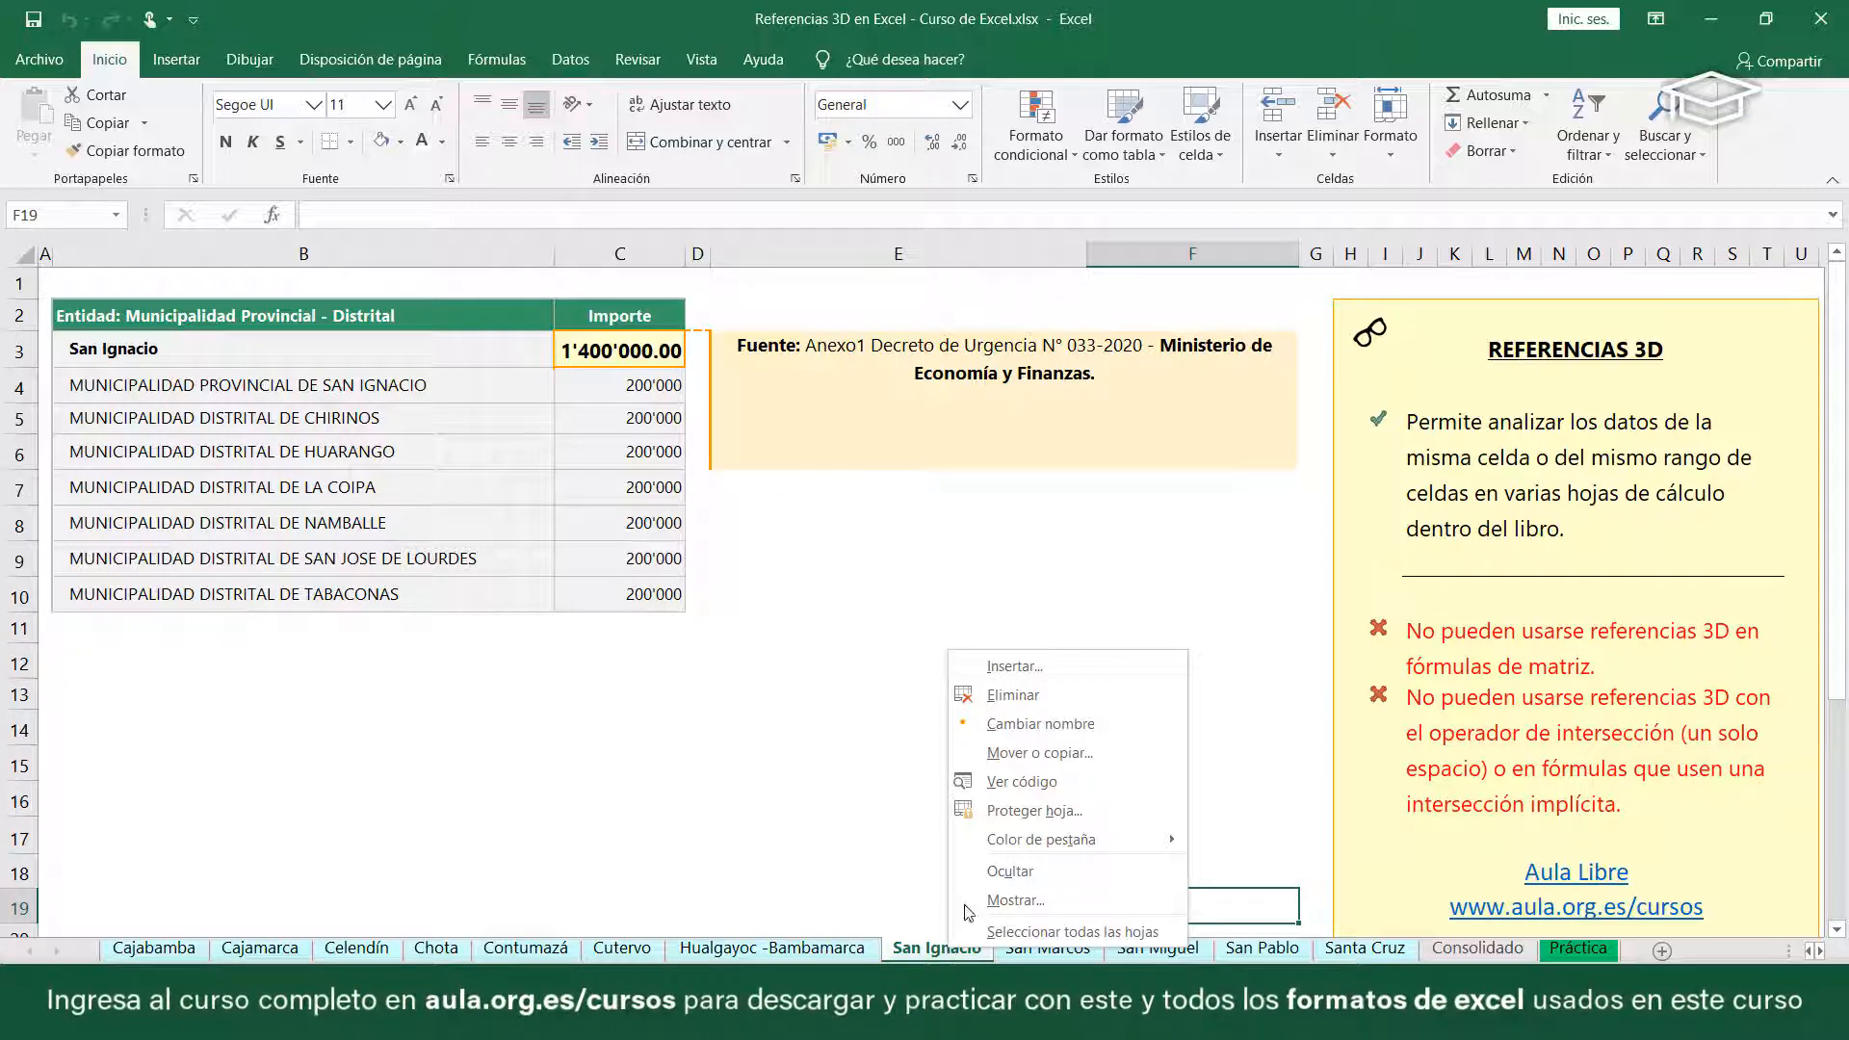
{"action": "left_click", "coordinate": [1049, 671]}
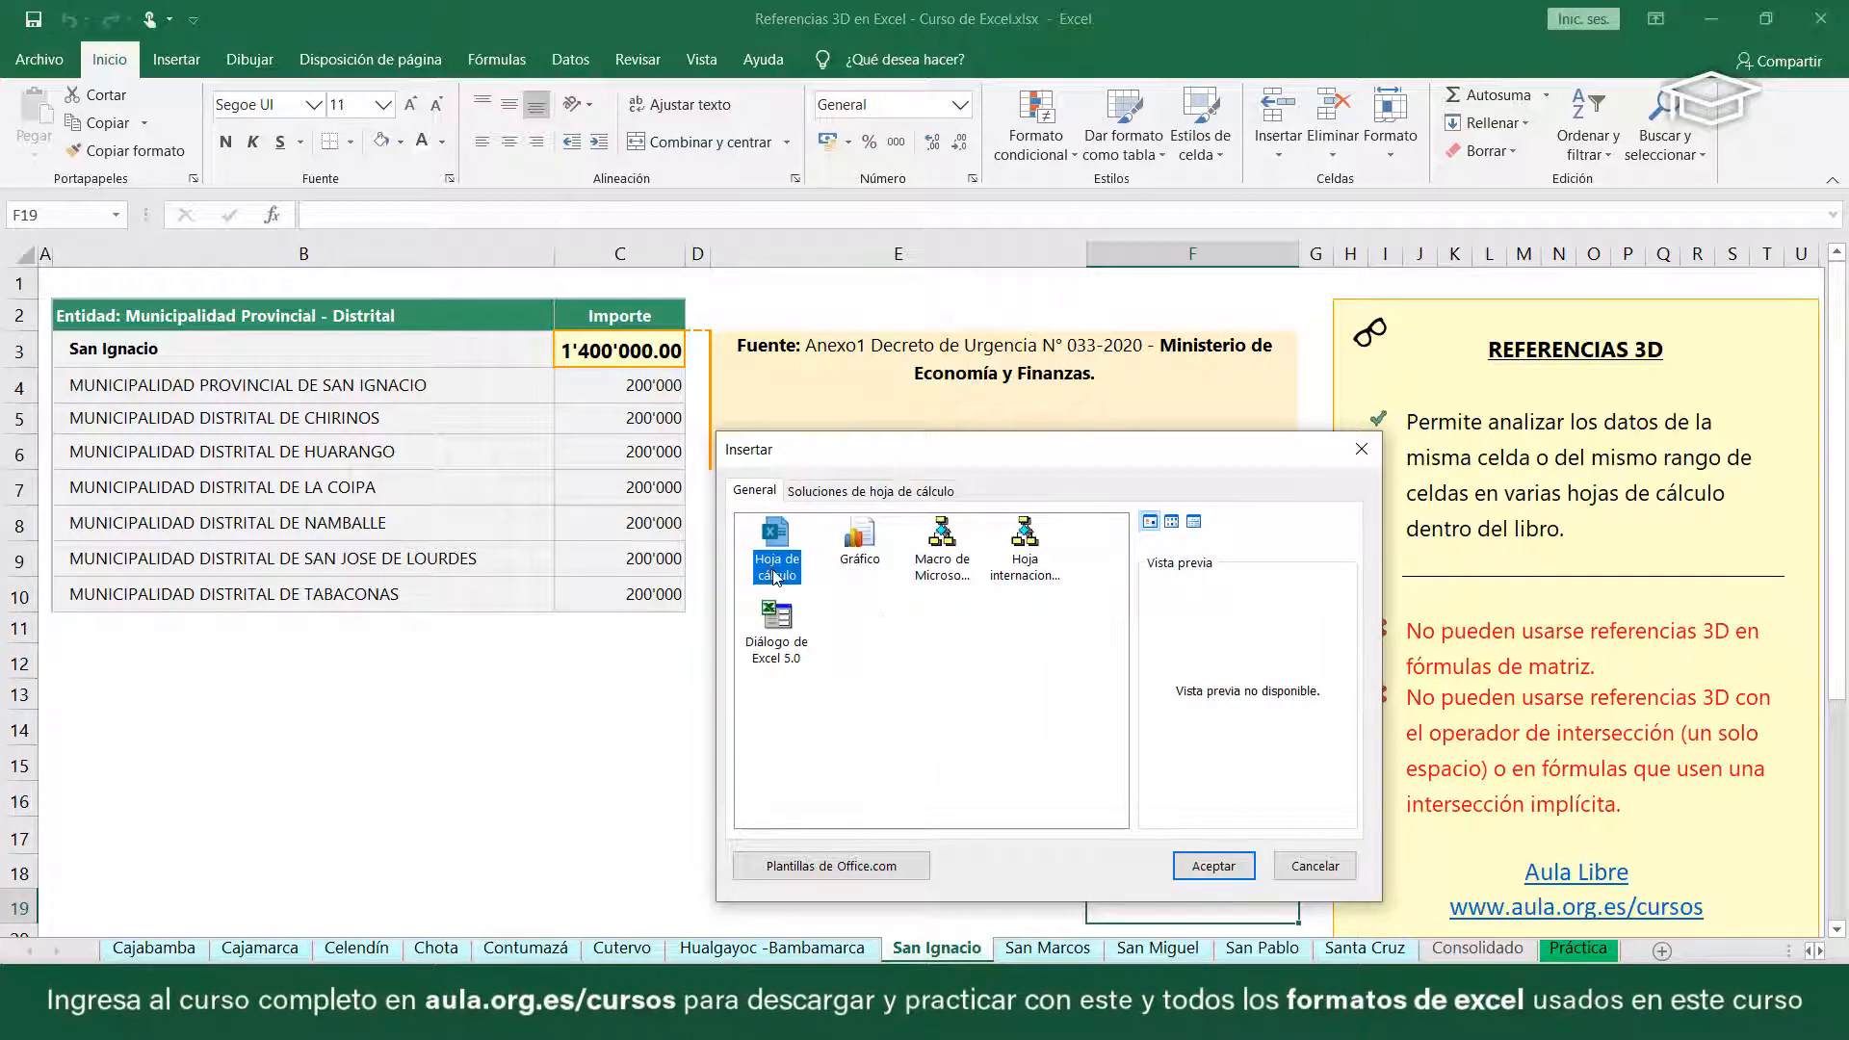
{"action": "left_click", "coordinate": [1222, 870]}
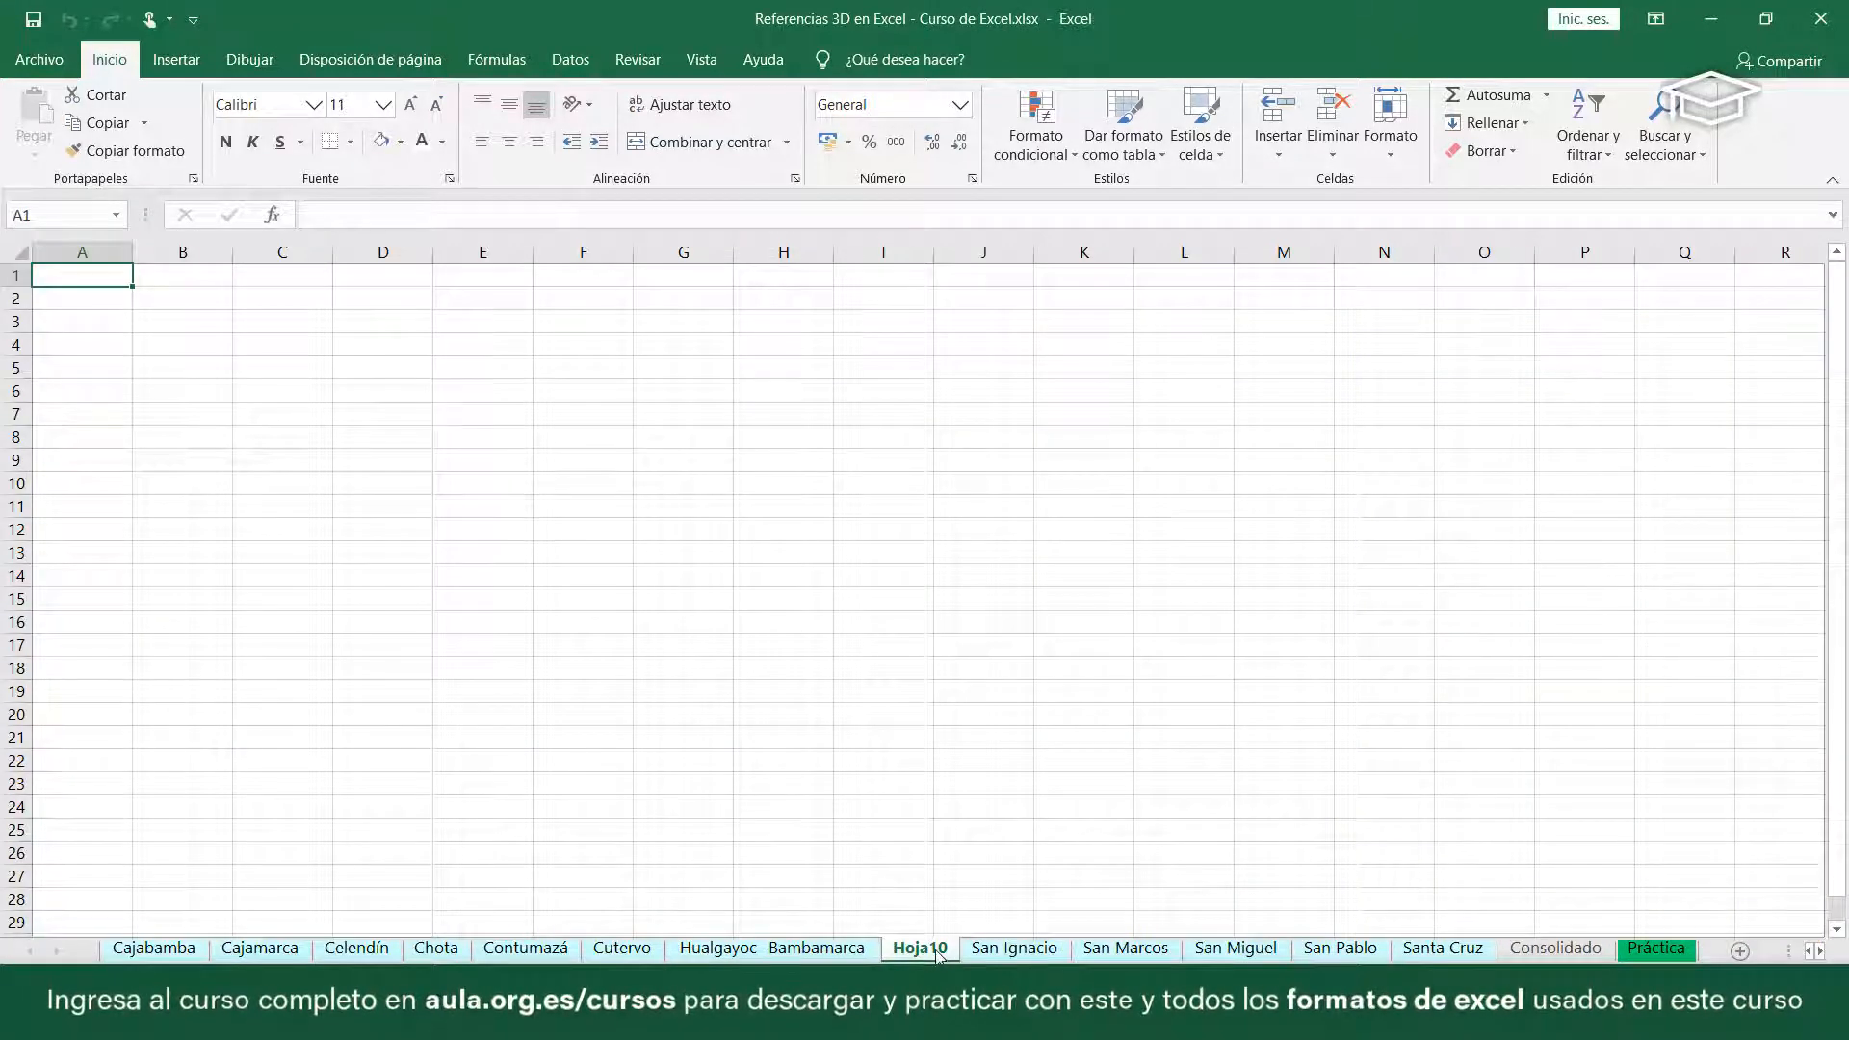
{"action": "double_click", "coordinate": [937, 951]}
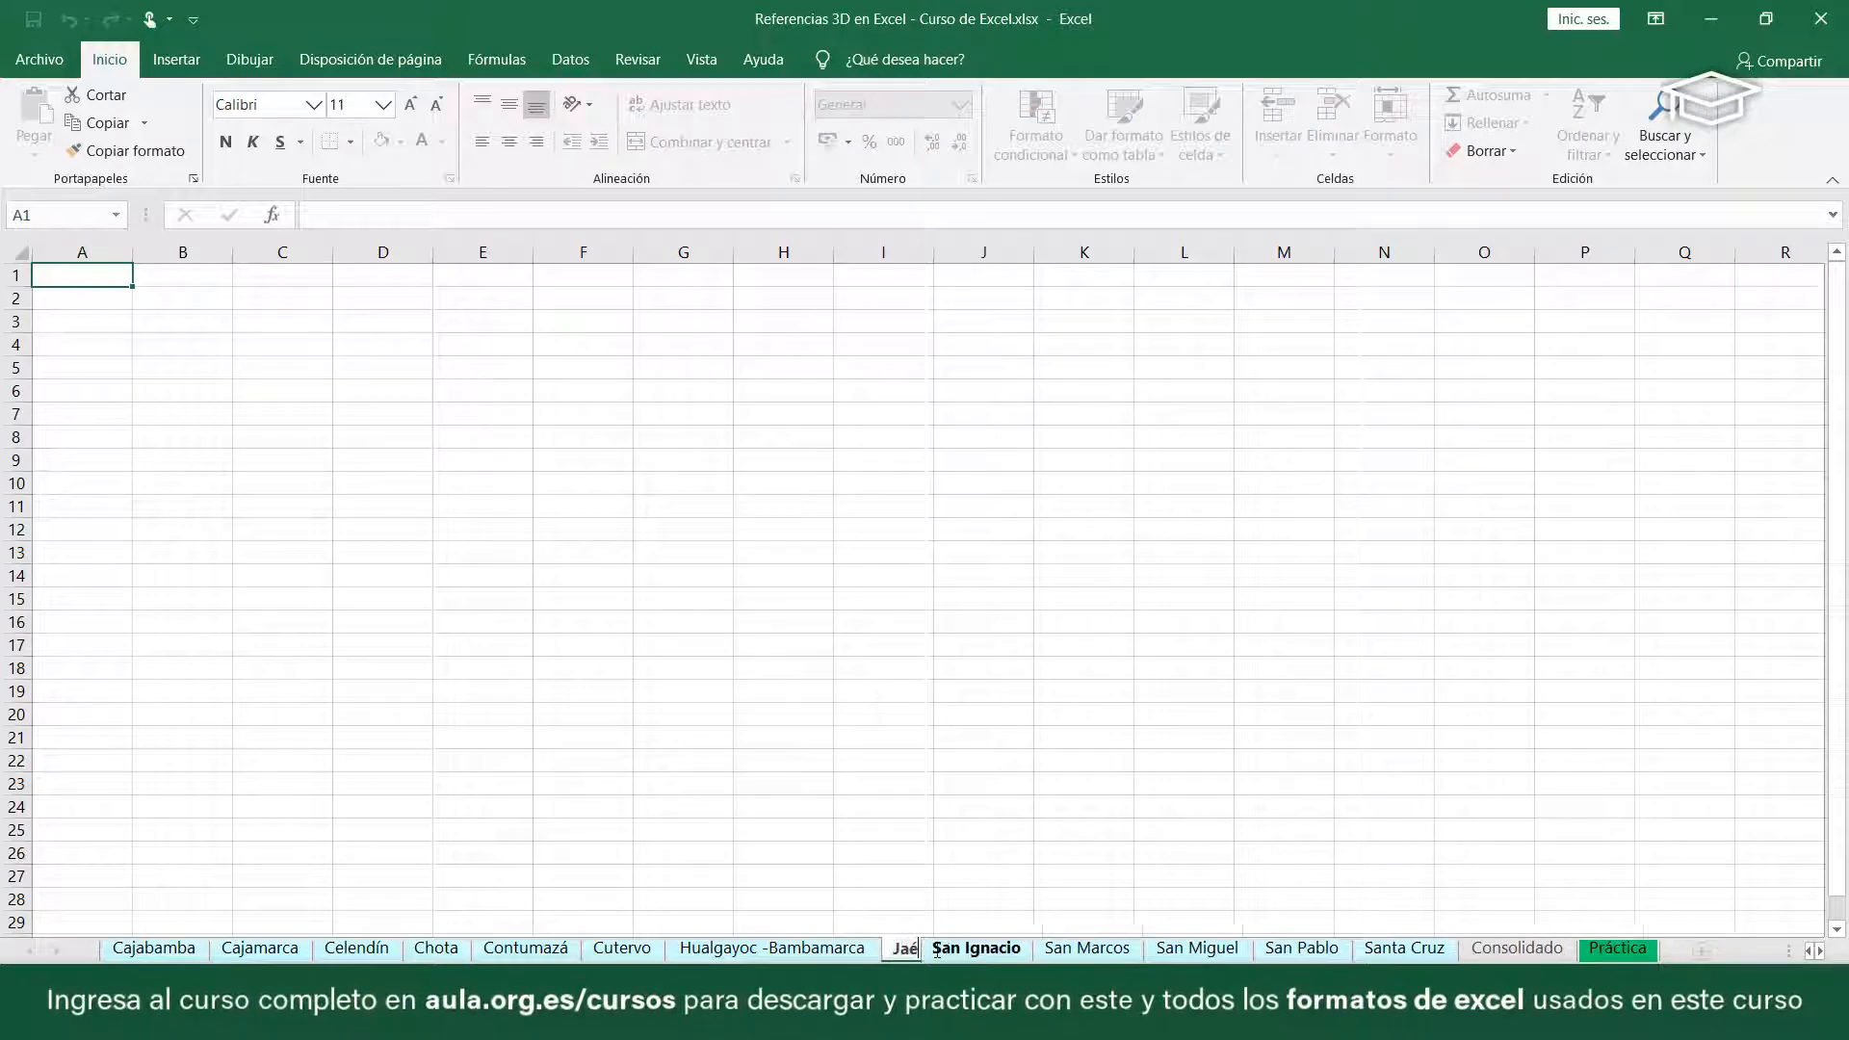
{"action": "key", "text": "Return"}
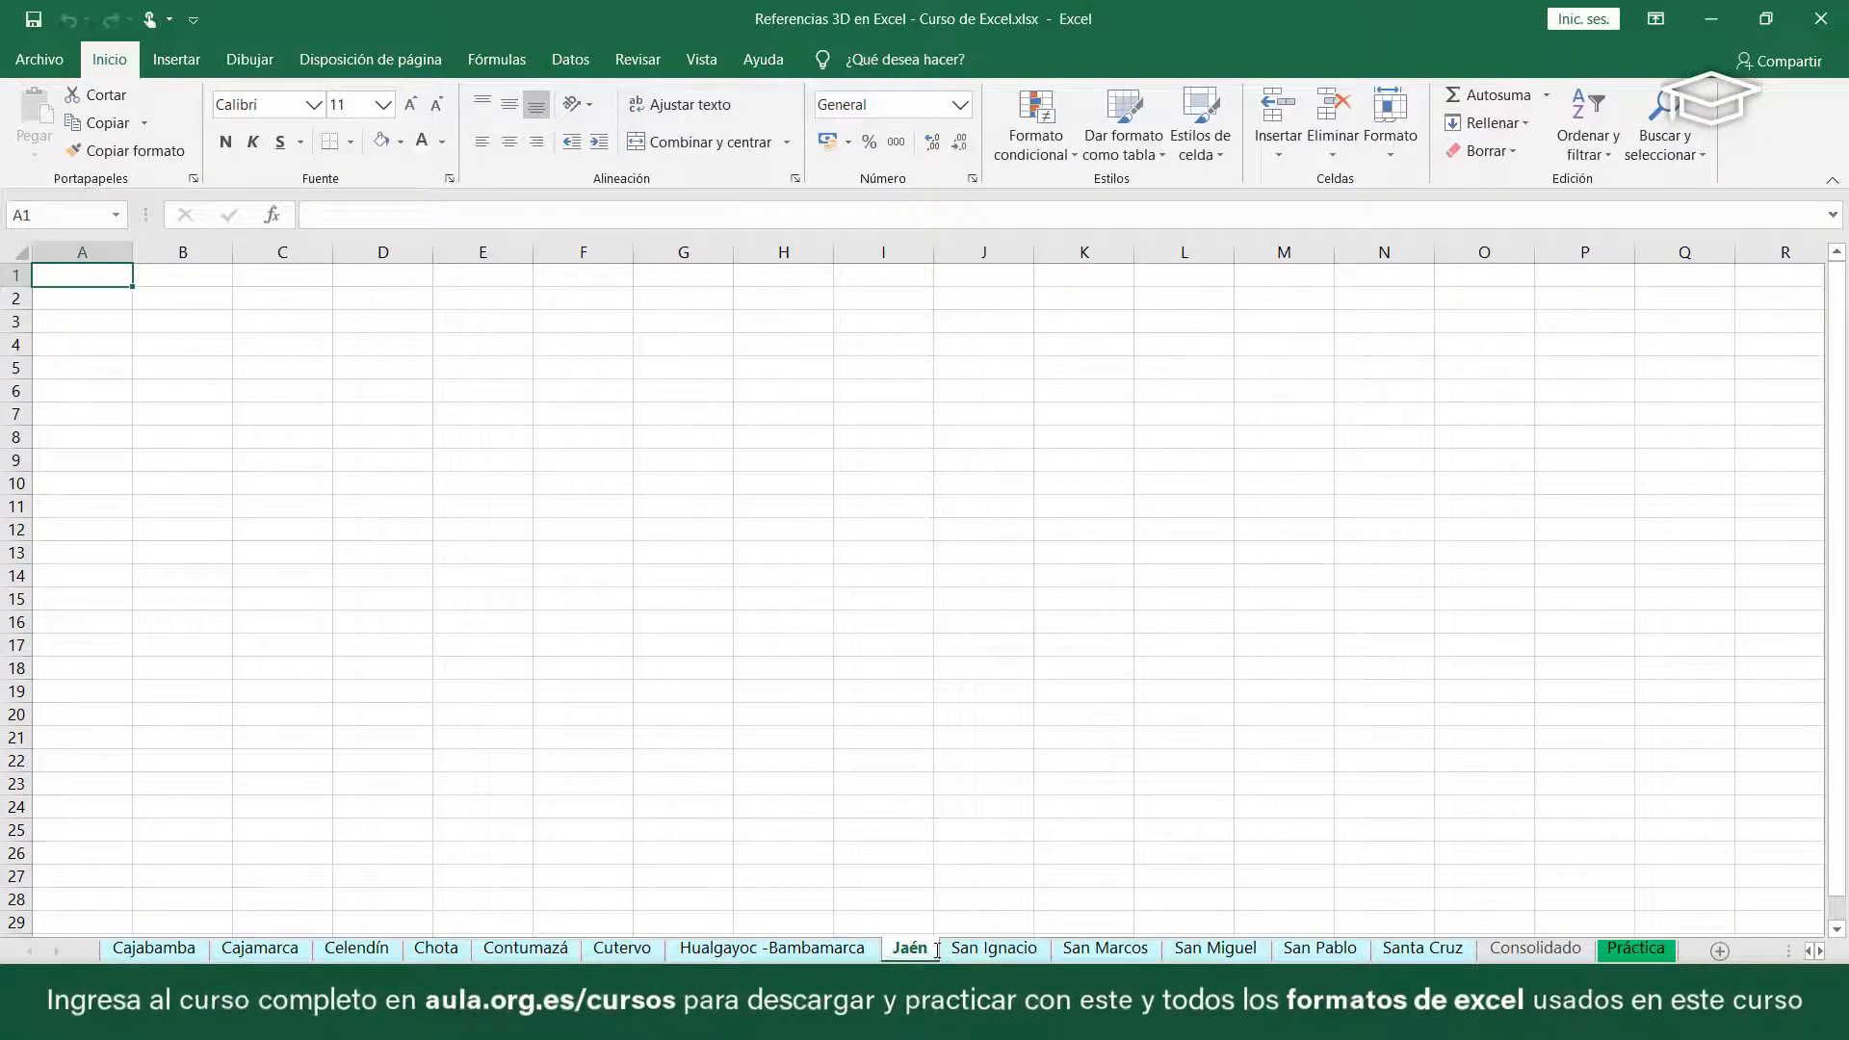
- Unhide the Jaén2 sheet and copy its entire contents into the empty Jaén sheet
{"action": "right_click", "coordinate": [1637, 950]}
{"action": "left_click", "coordinate": [1464, 899]}
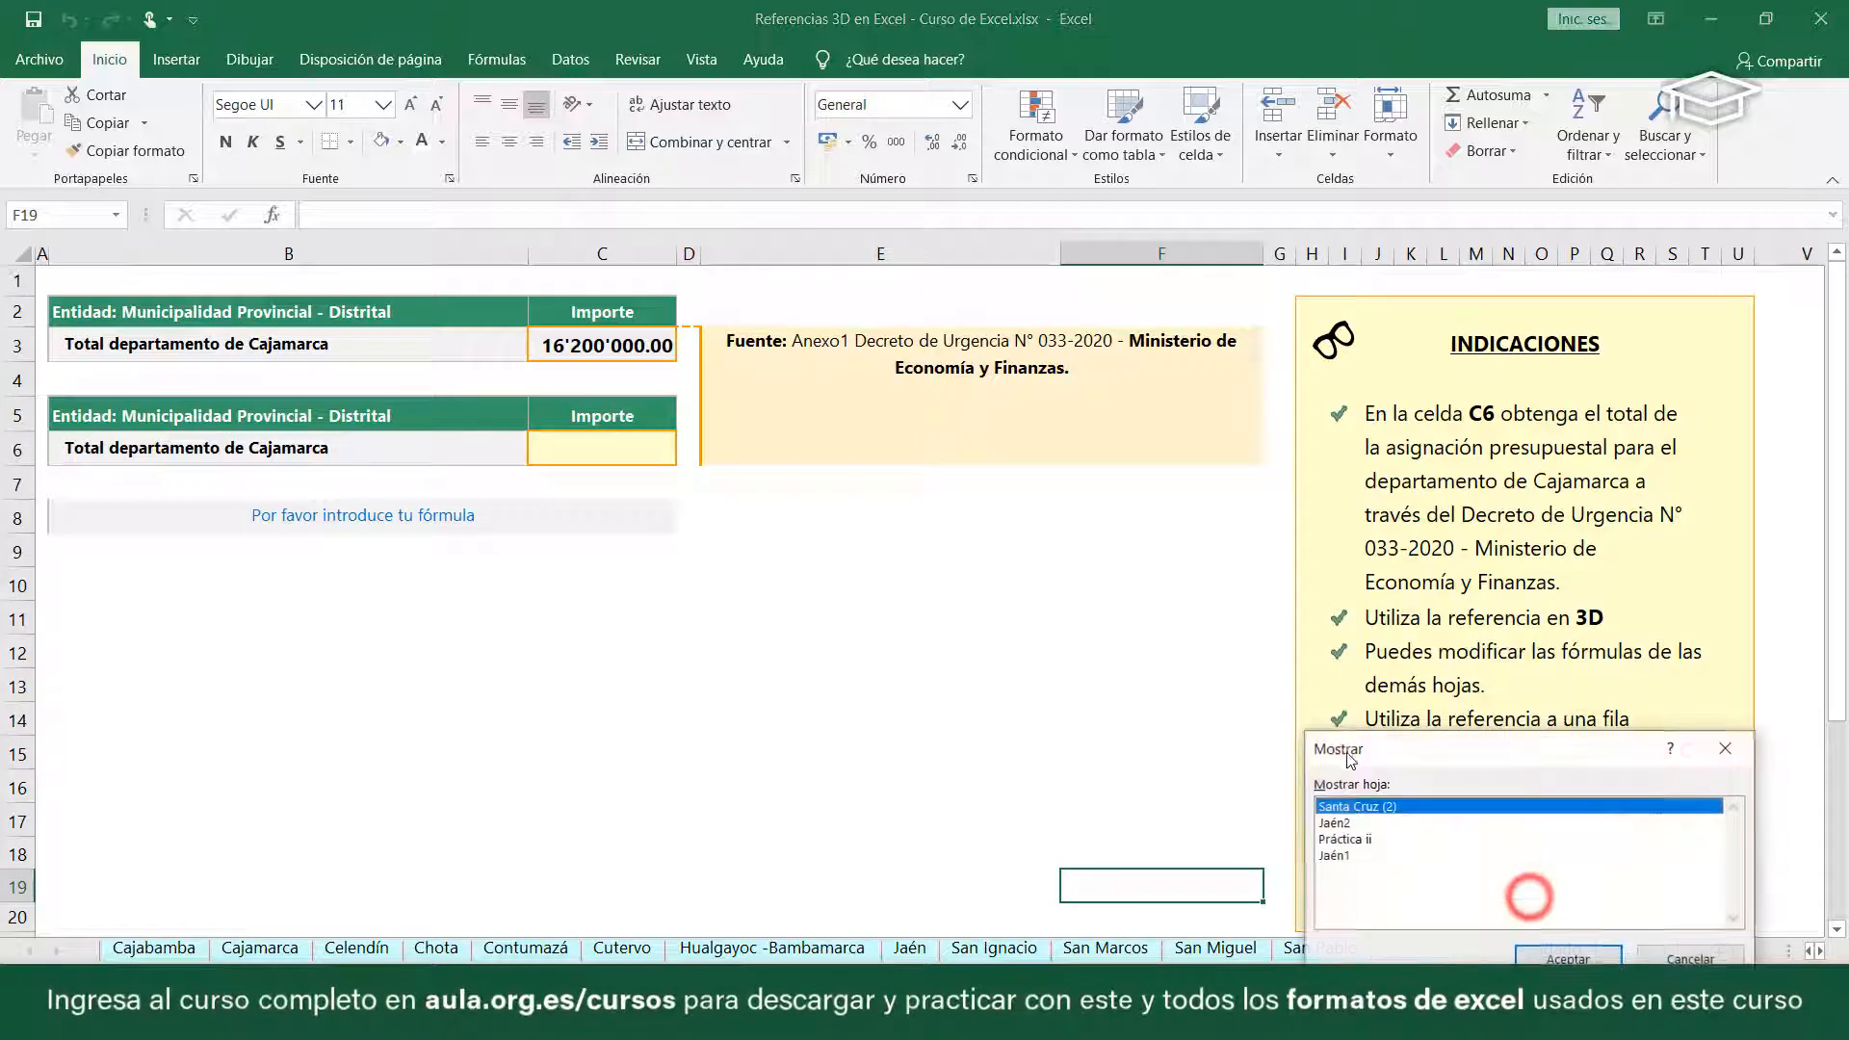
{"action": "left_click", "coordinate": [1371, 824]}
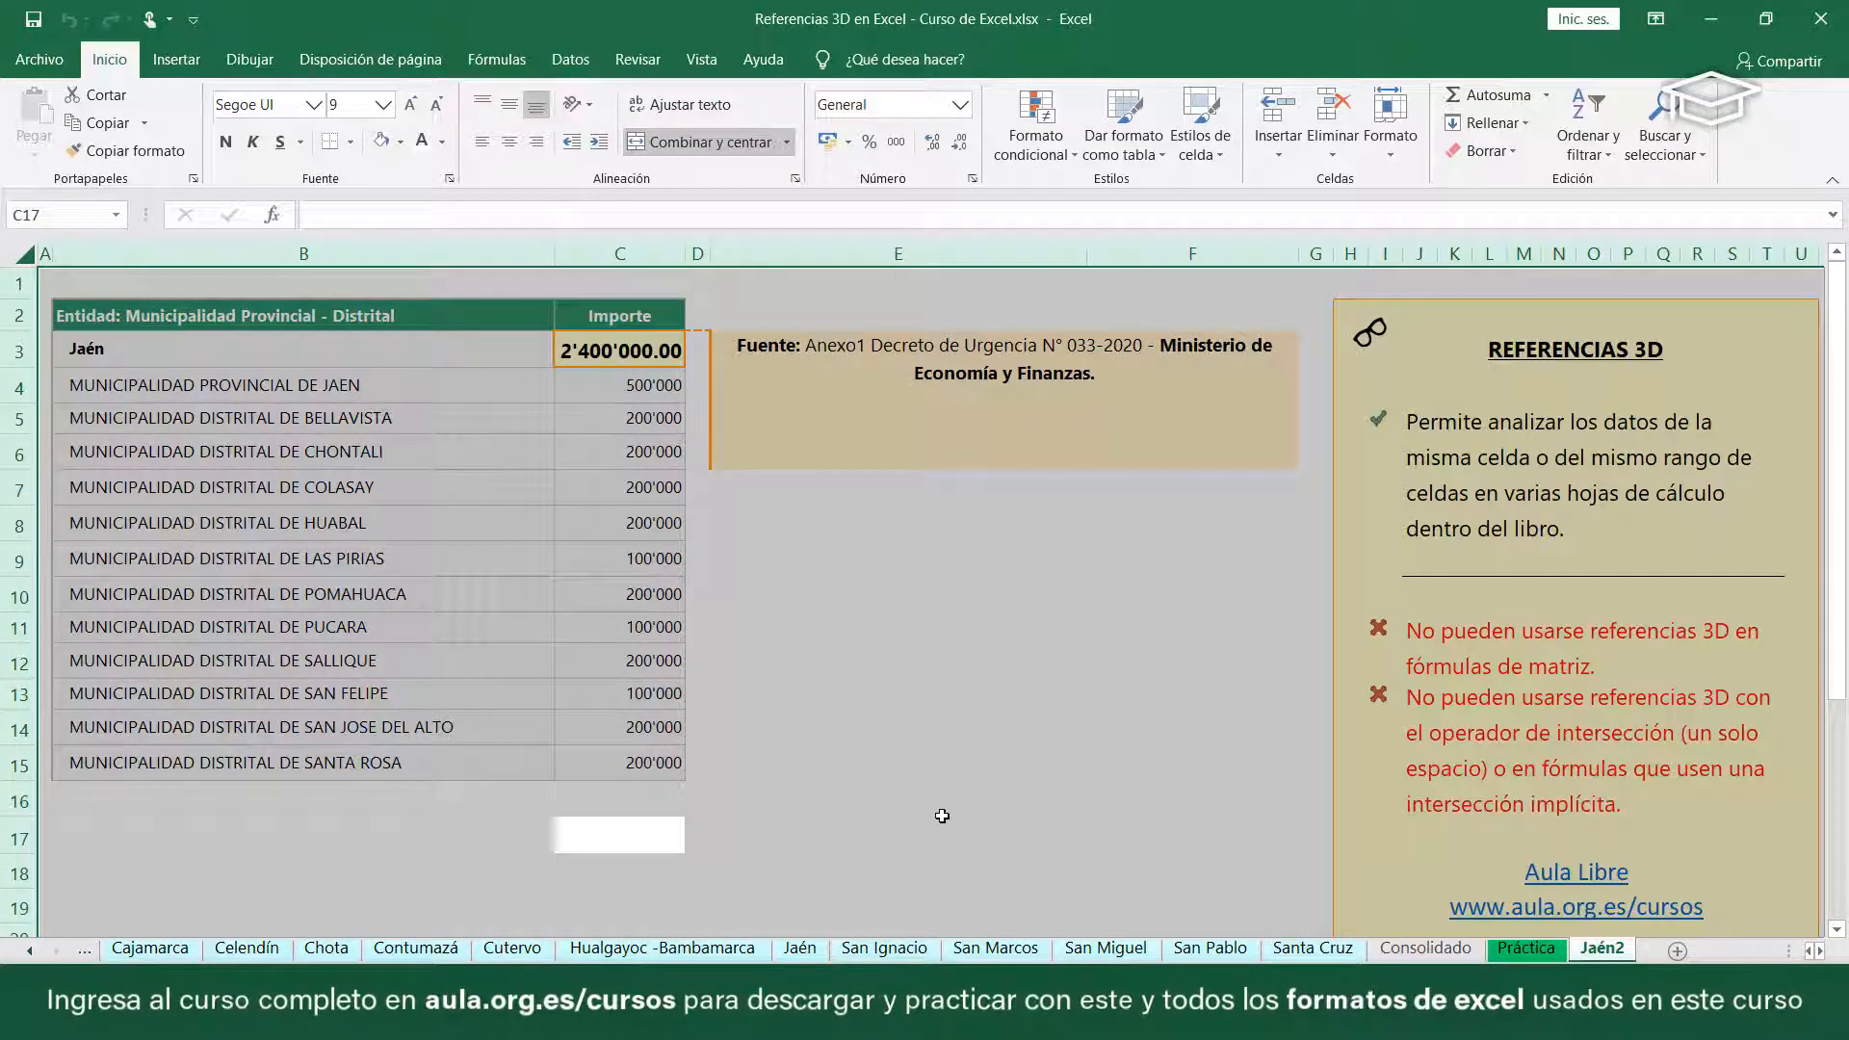
{"action": "key", "text": "ctrl+c"}
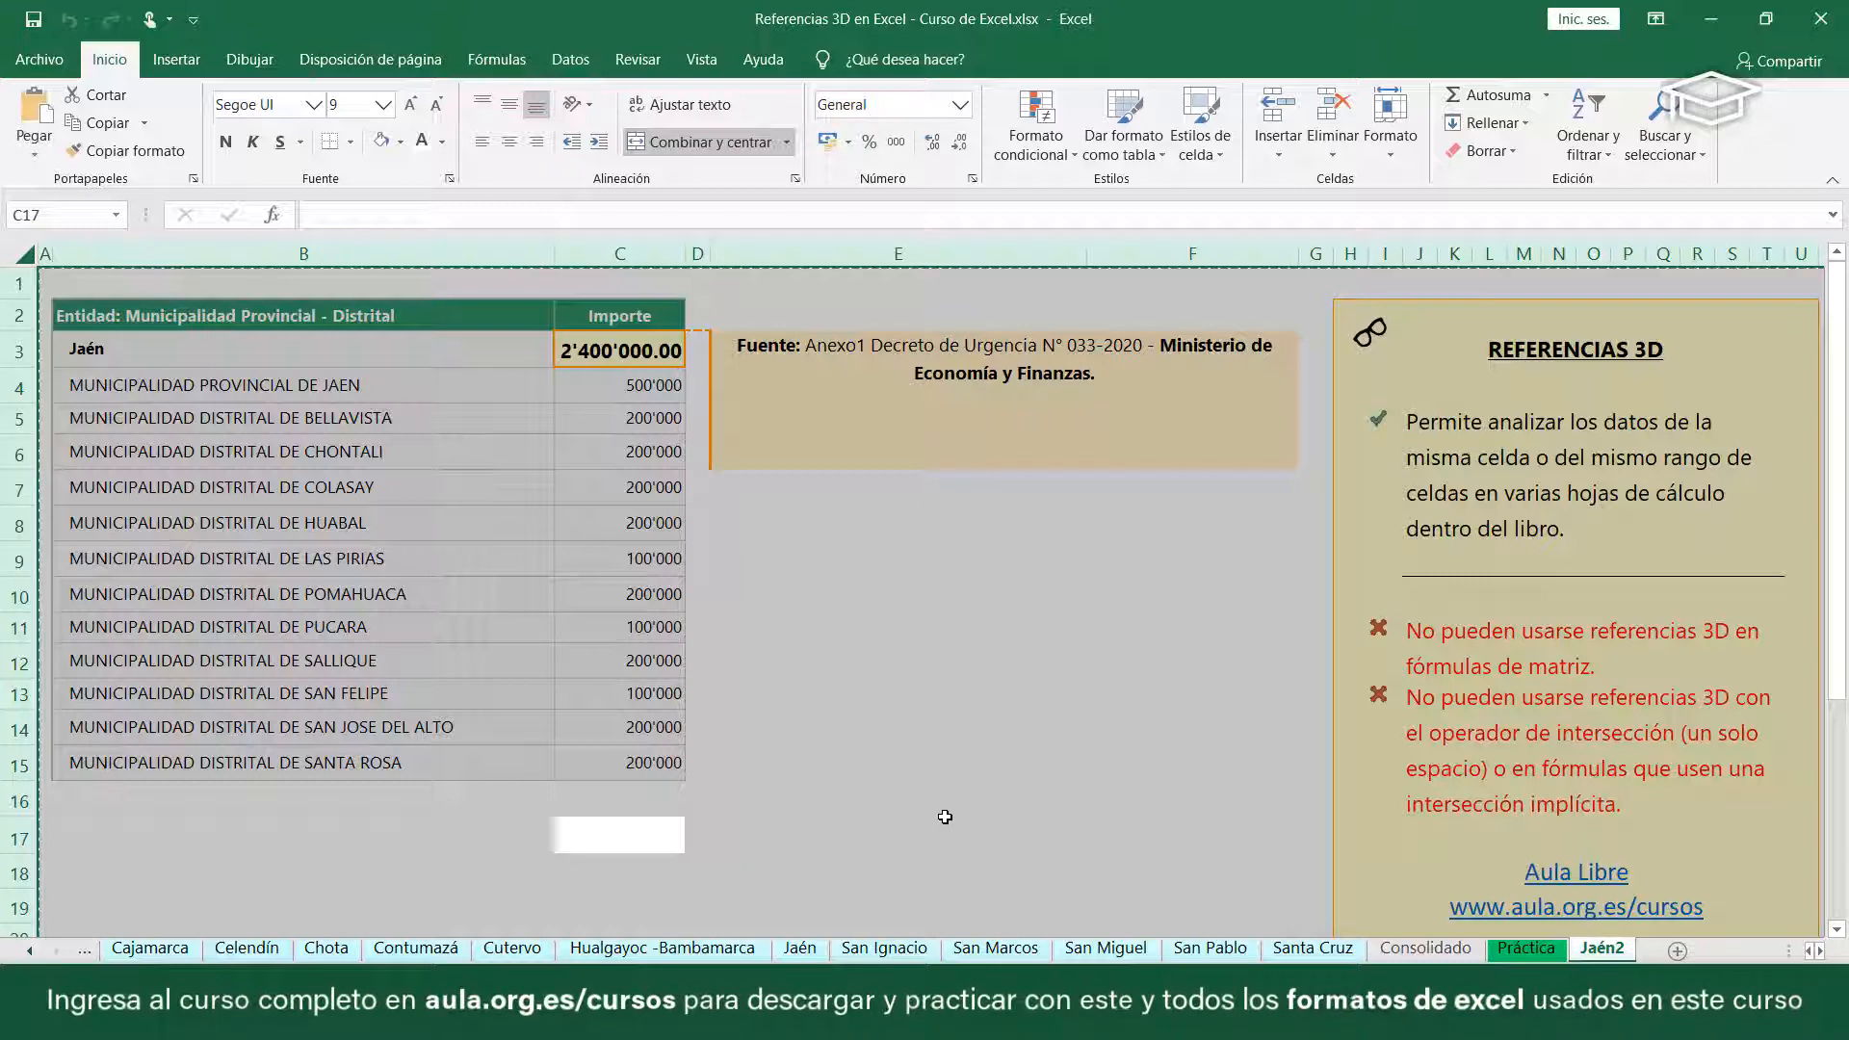
{"action": "left_click", "coordinate": [816, 951]}
{"action": "key", "text": "ctrl+v"}
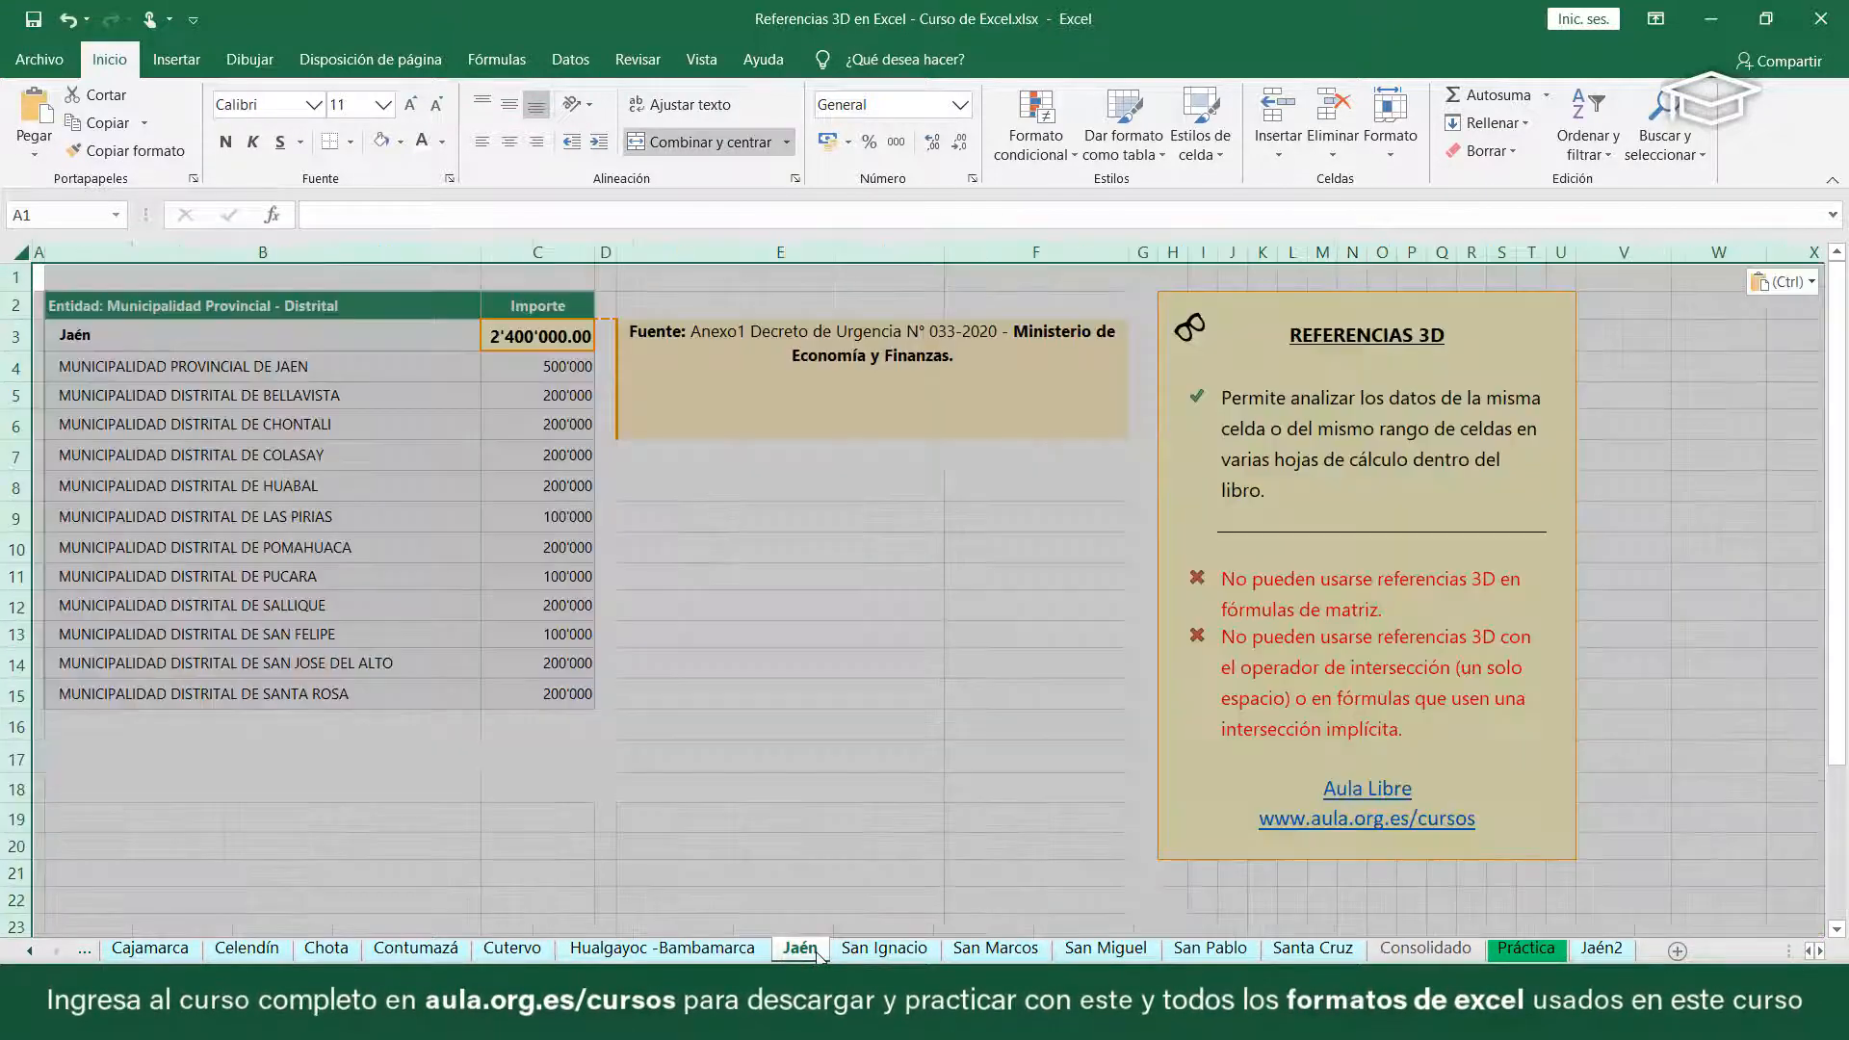
- Repair the broken reference in cell C9 of the Consolidado sheet so the formula reads =Jaén!C3
{"action": "left_click", "coordinate": [1443, 951]}
{"action": "double_click", "coordinate": [603, 549]}
{"action": "key", "text": "BackSpace"}
{"action": "key", "text": "BackSpace"}
{"action": "key", "text": "BackSpace"}
{"action": "key", "text": "BackSpace"}
{"action": "key", "text": "BackSpace"}
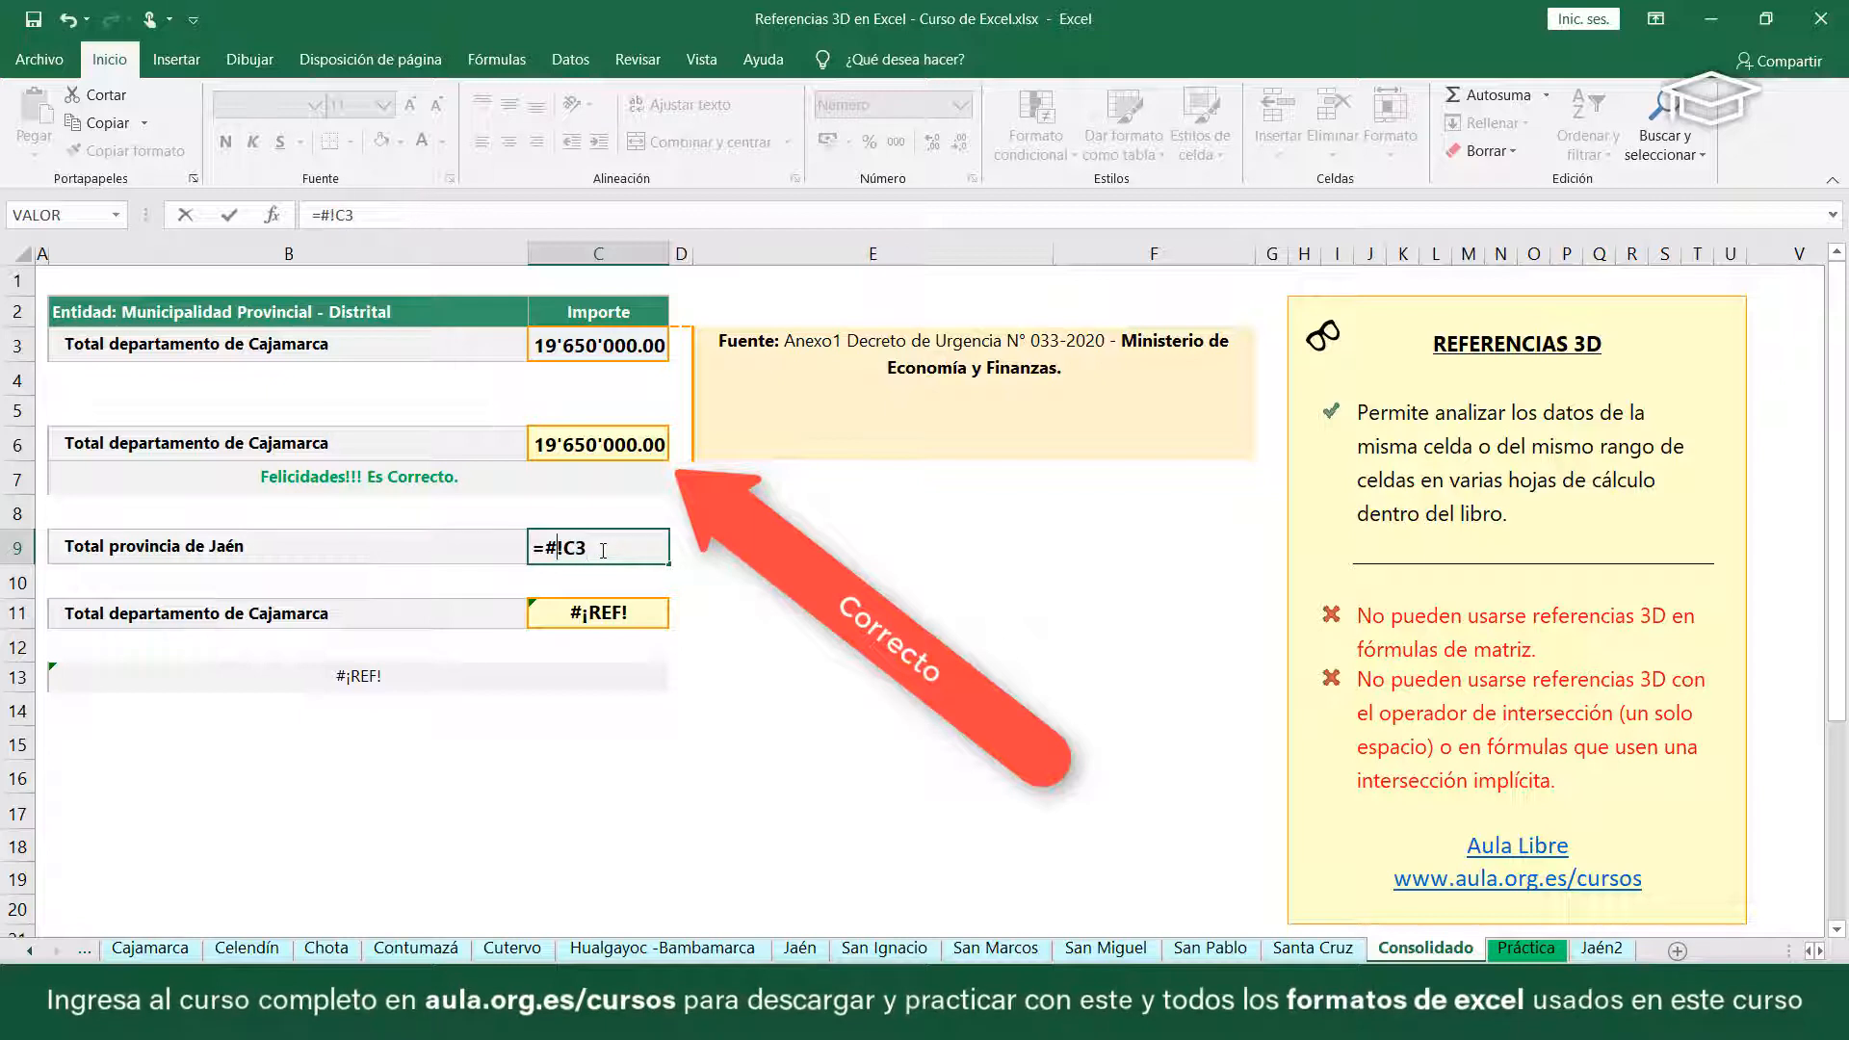
{"action": "type", "text": "Jaén"}
{"action": "key", "text": "Return"}
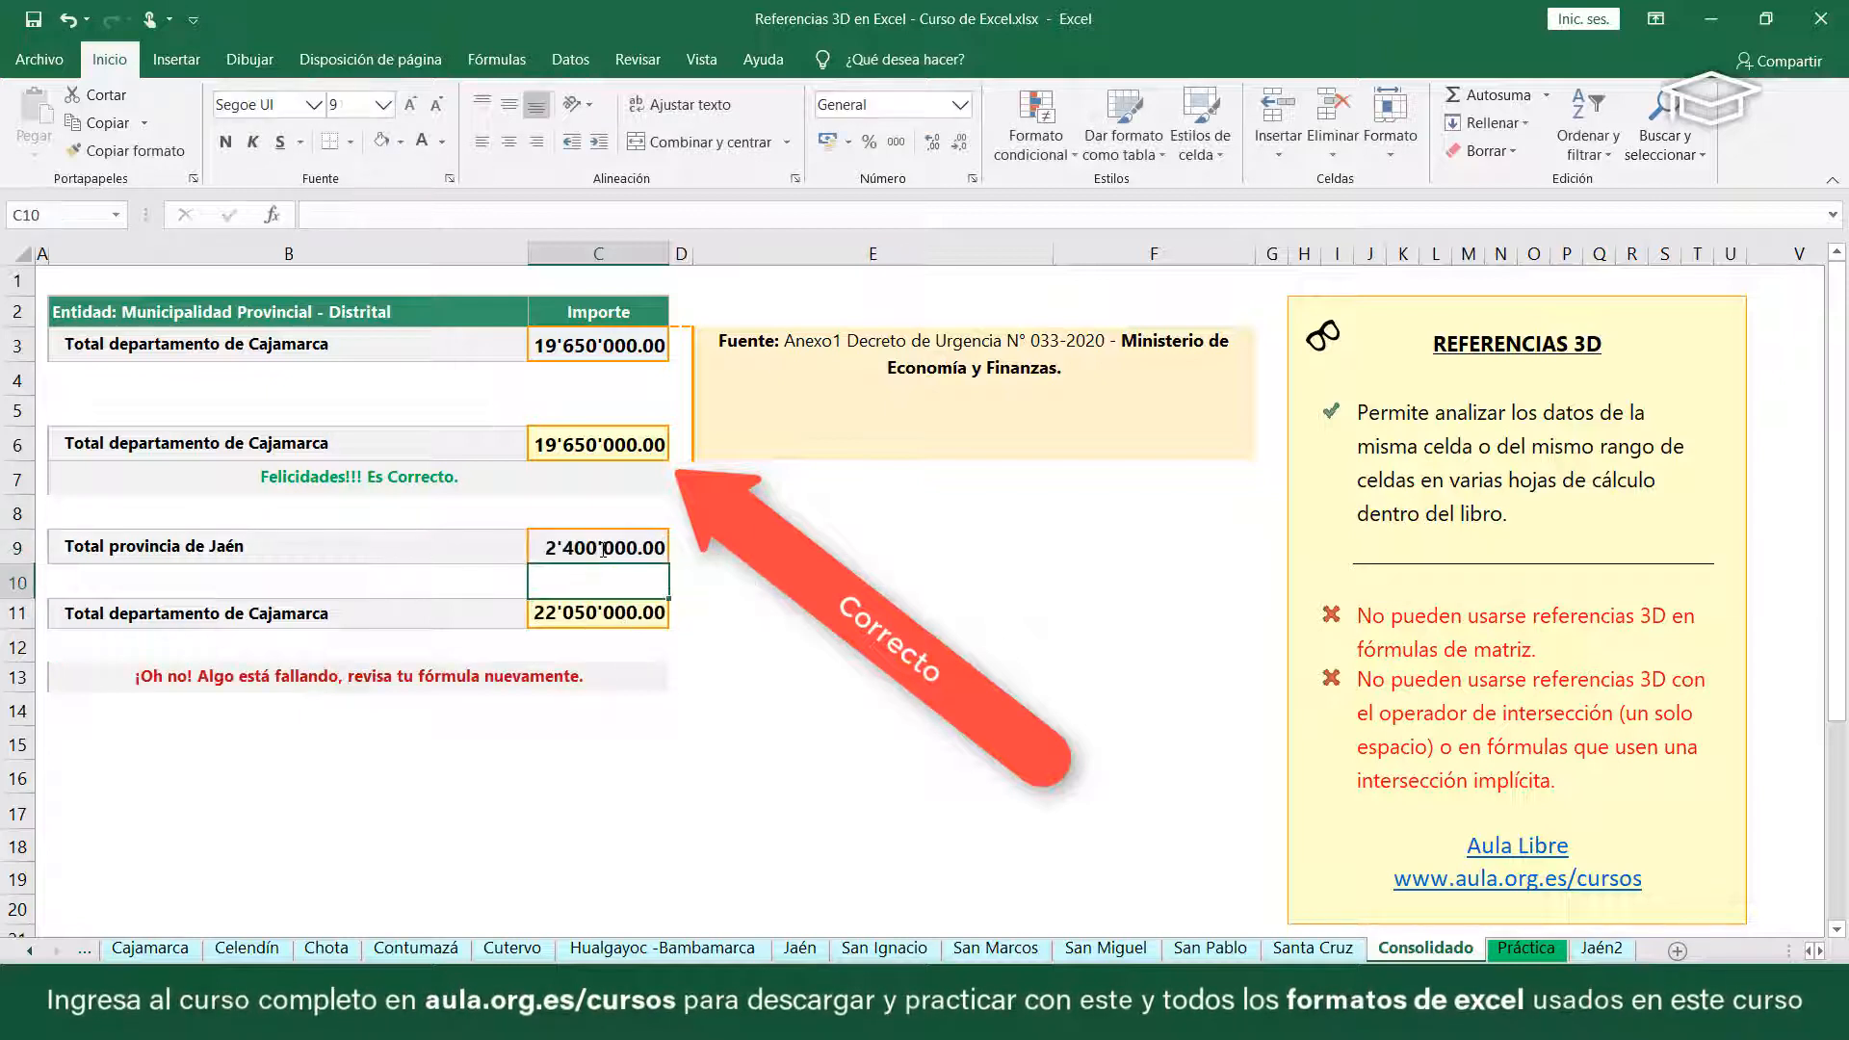
{"action": "key", "text": "Down"}
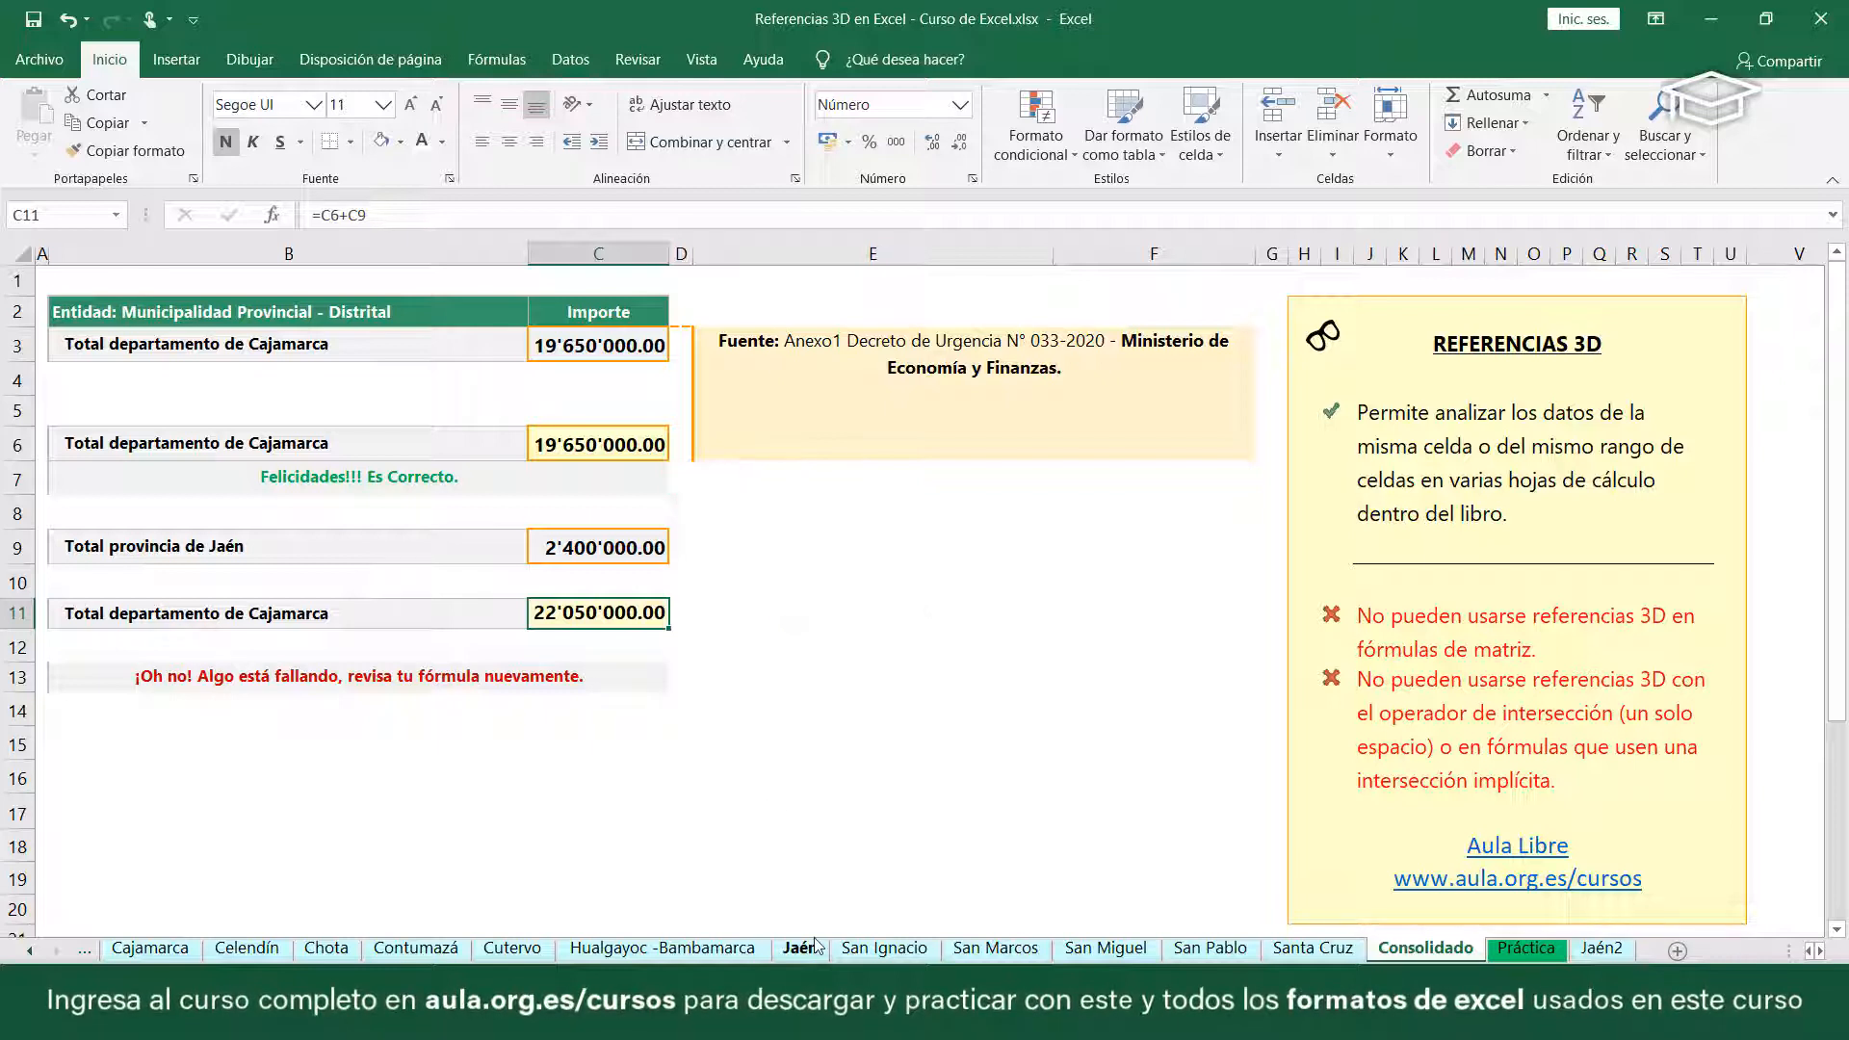
- Group the sheets from Santa Cruz back to Cajabamba, and release the group by returning to the Consolidado sheet
{"action": "left_click", "coordinate": [1310, 952]}
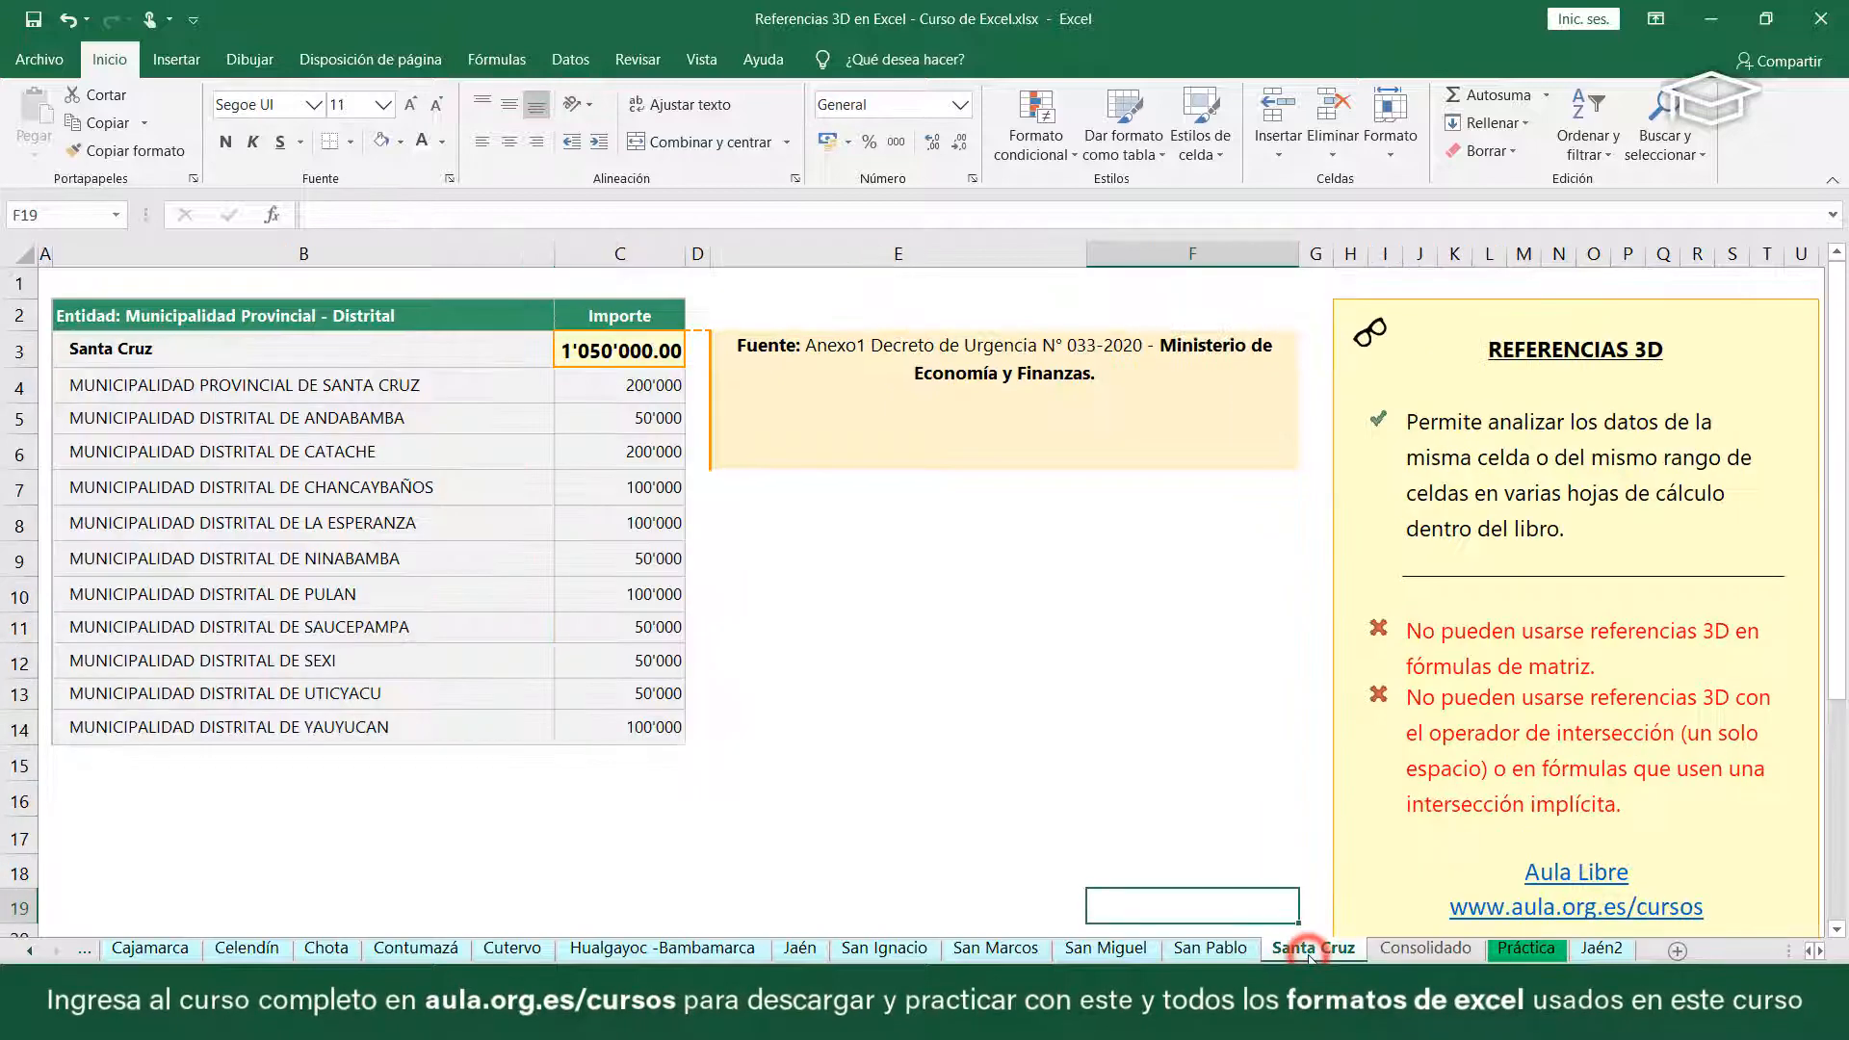
{"action": "left_click", "coordinate": [85, 950], "text": "shift"}
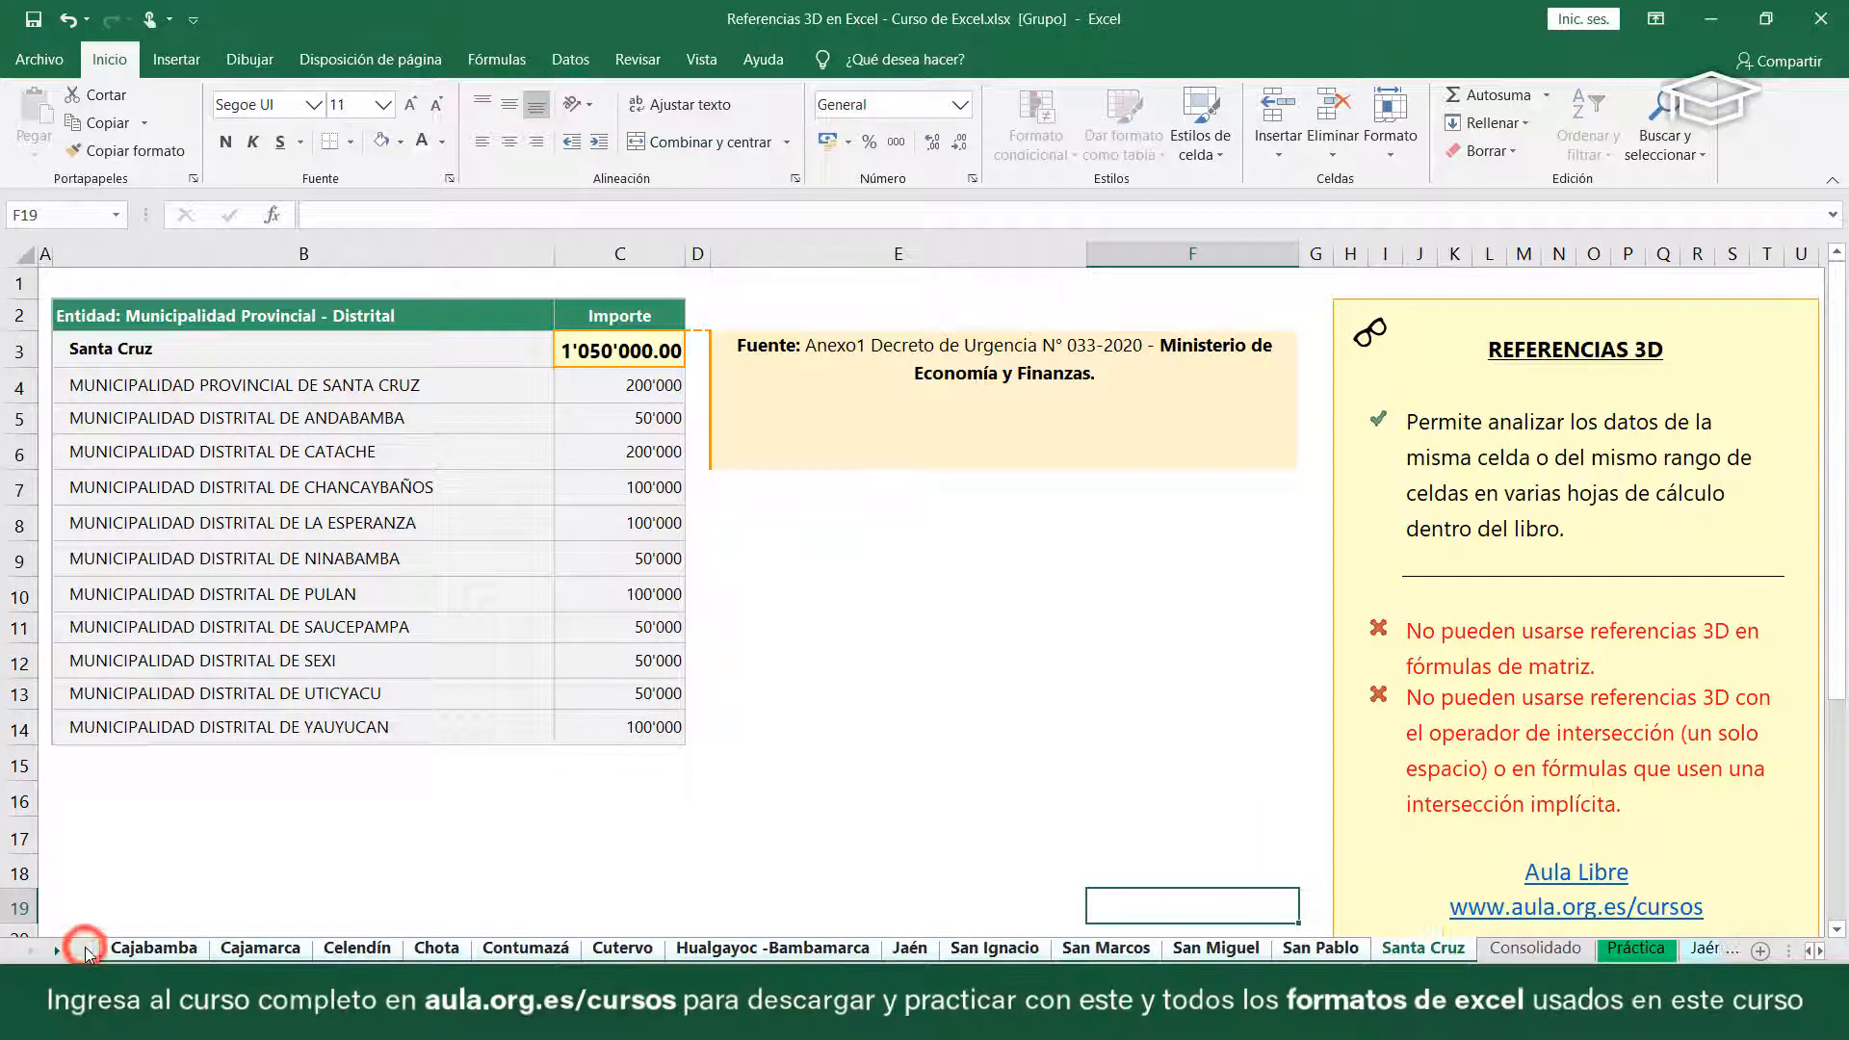
{"action": "left_click", "coordinate": [1395, 949]}
{"action": "left_click", "coordinate": [1539, 950]}
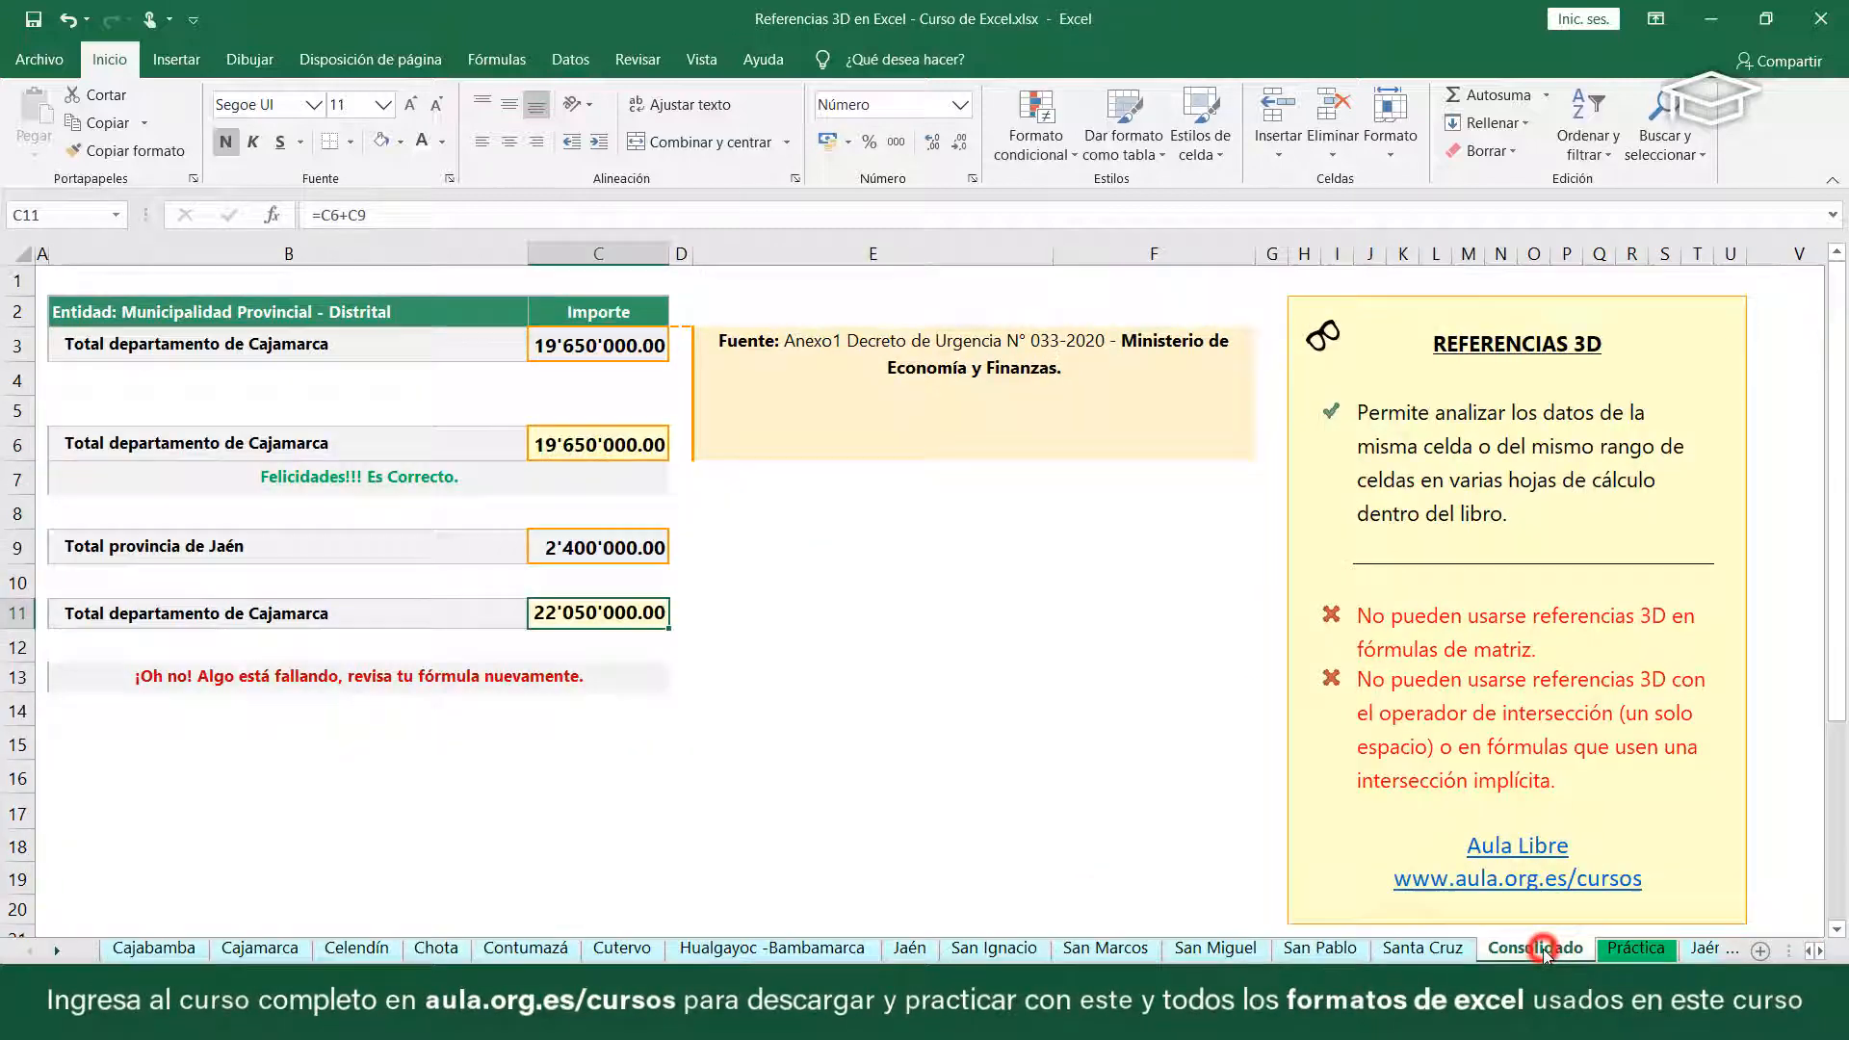
- Hide the Jaén2 sheet and return to the Consolidado sheet
{"action": "right_click", "coordinate": [1681, 951]}
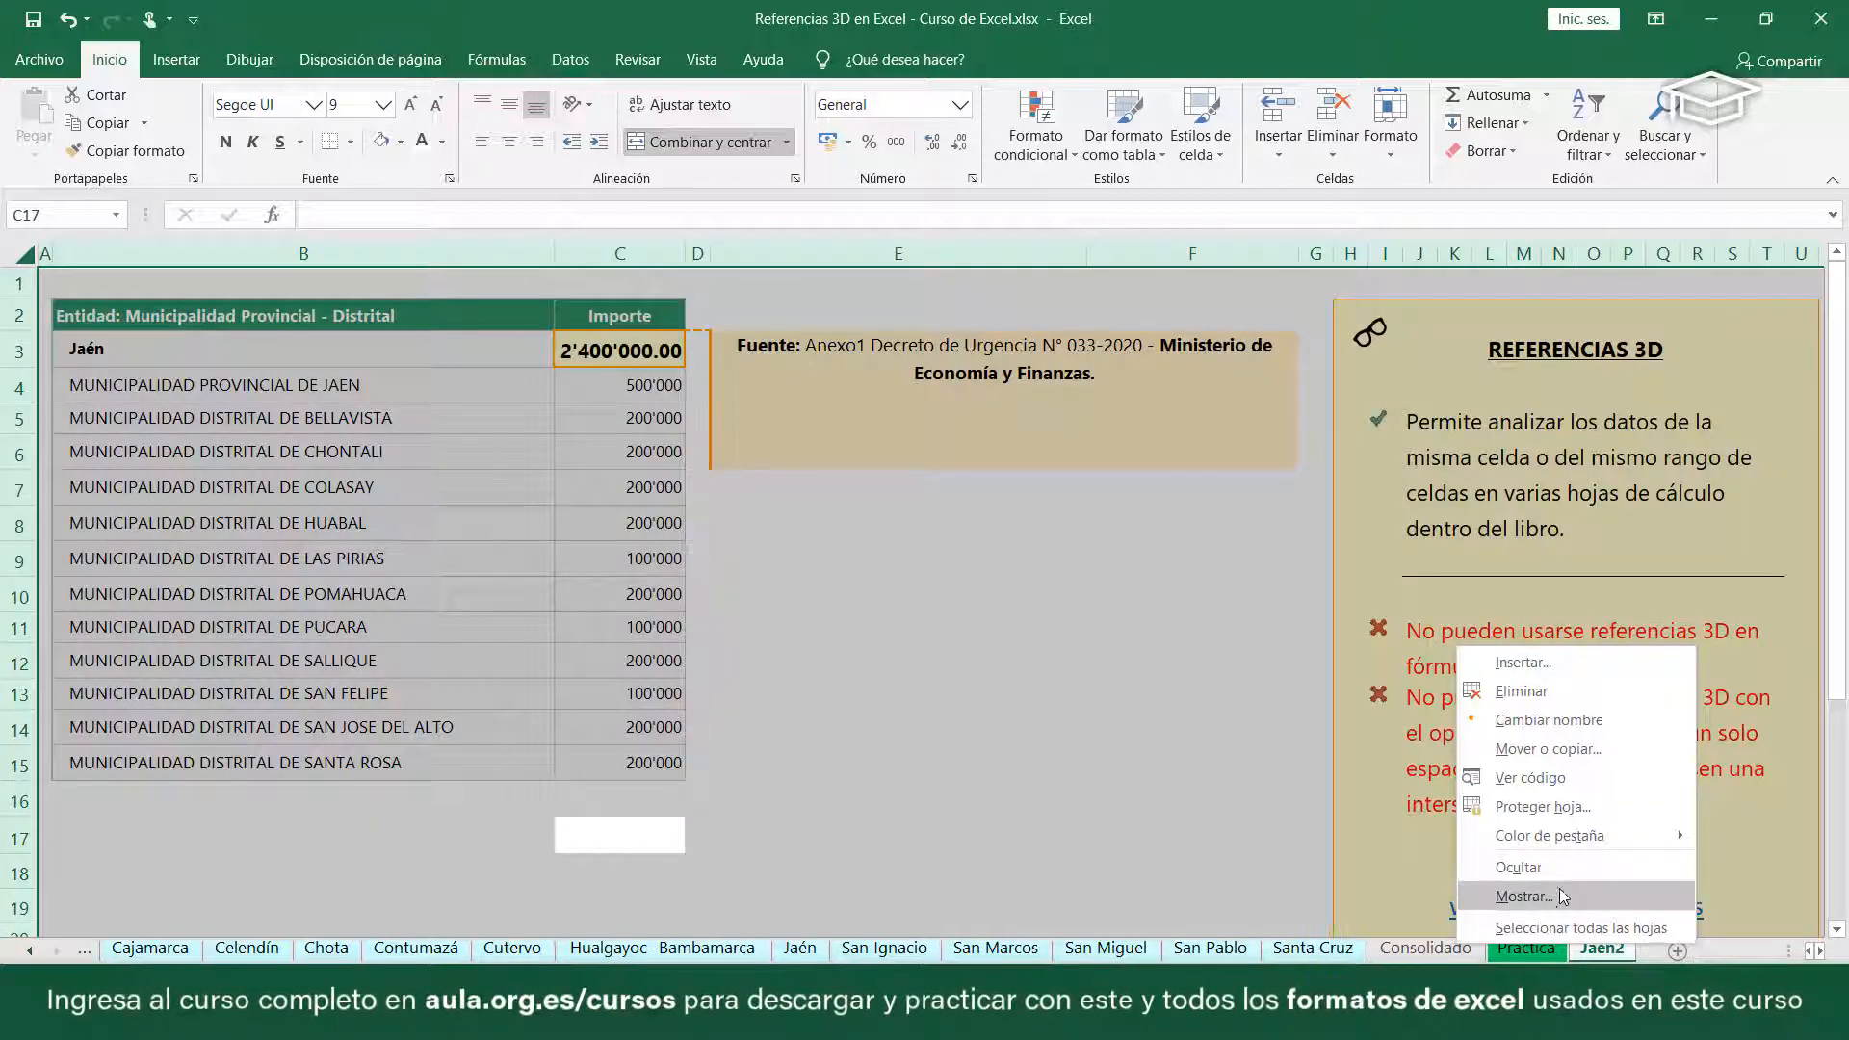
{"action": "left_click", "coordinate": [1531, 867]}
{"action": "left_click", "coordinate": [1416, 952]}
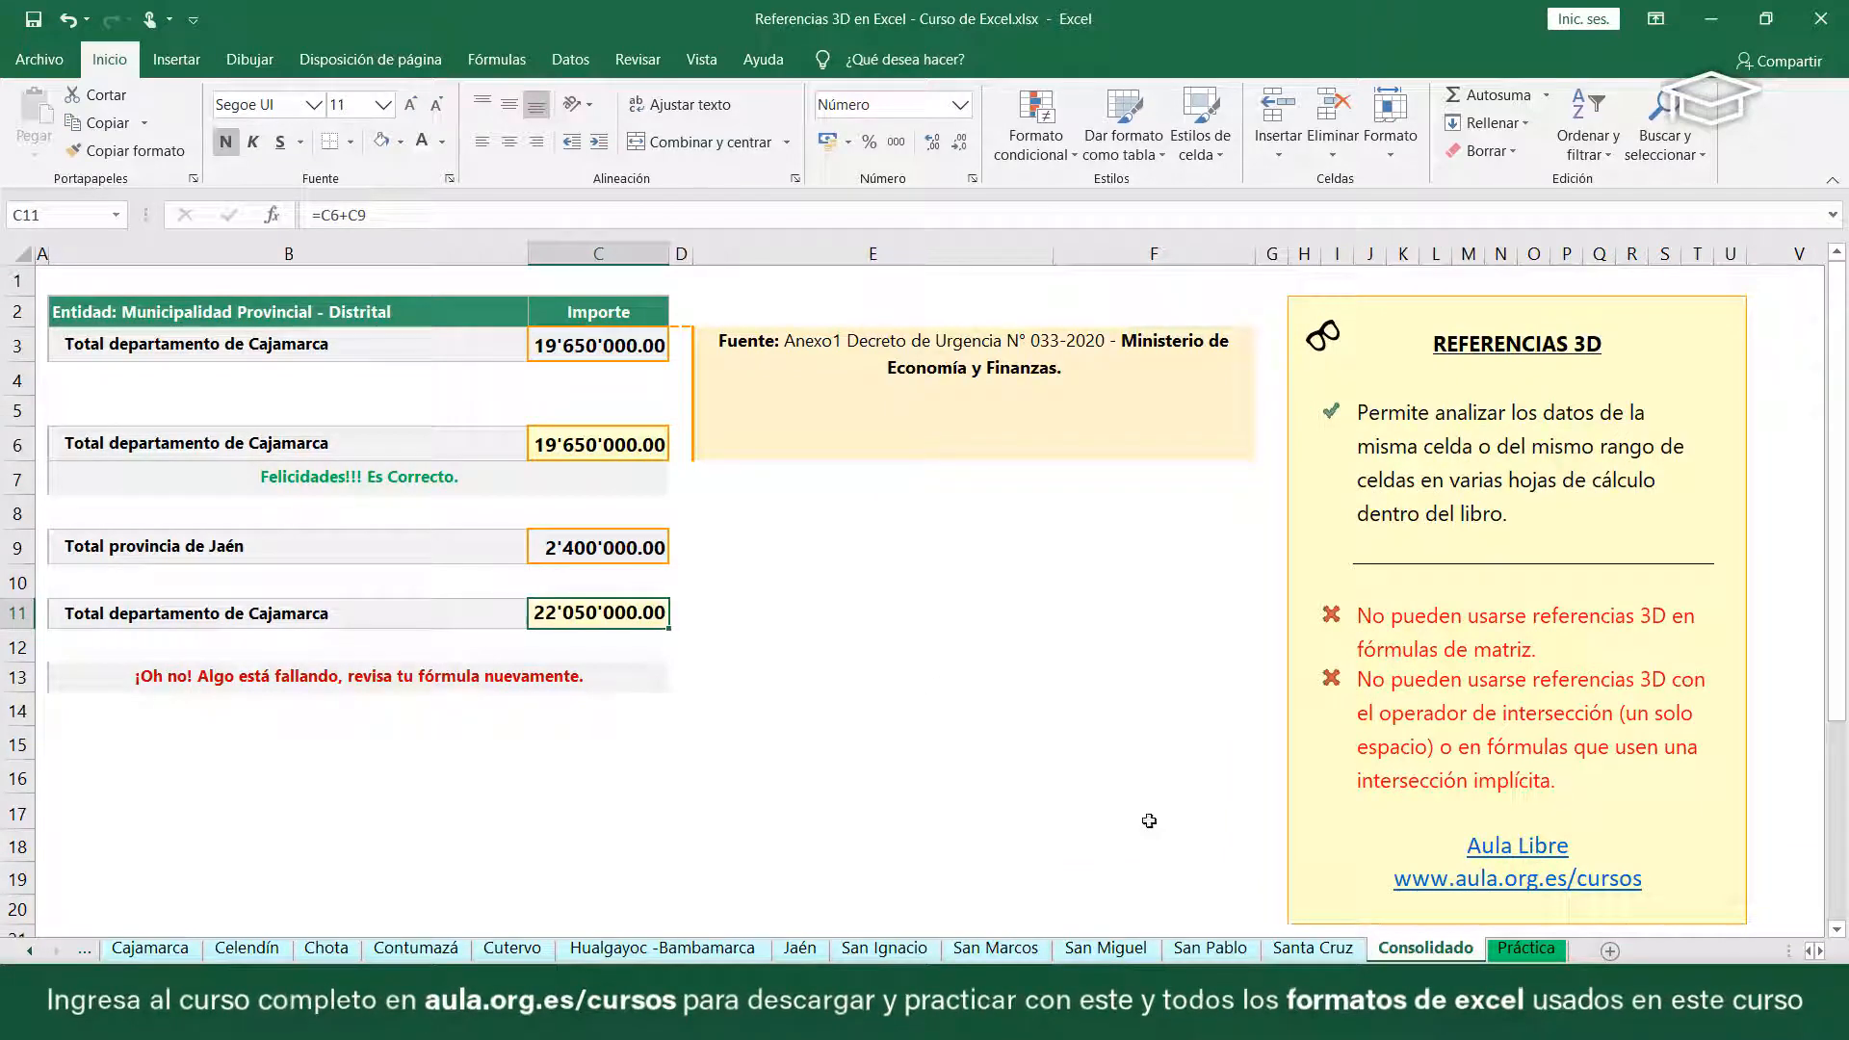
- Delete the Santa Cruz sheet and inspect how the 3D formula in cell C6 of Consolidado adjusts
{"action": "right_click", "coordinate": [1313, 948]}
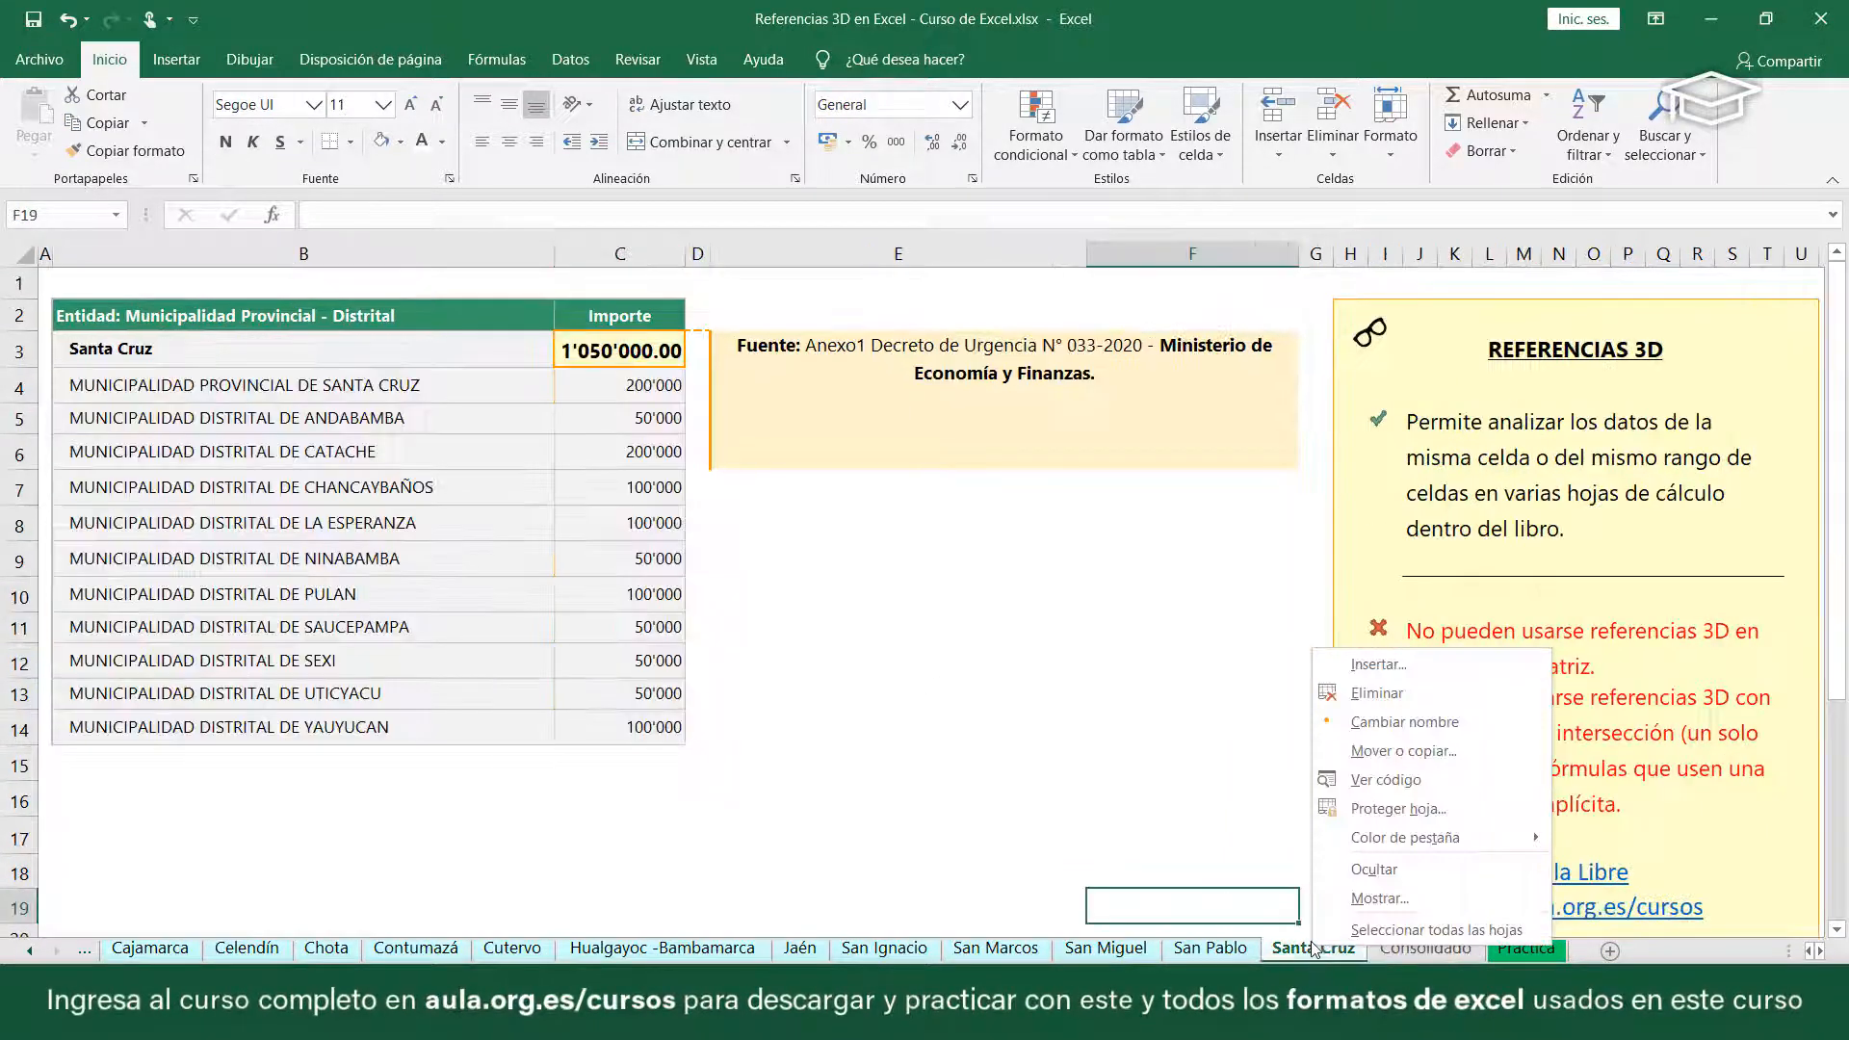
{"action": "left_click", "coordinate": [1362, 693]}
{"action": "left_click", "coordinate": [877, 575]}
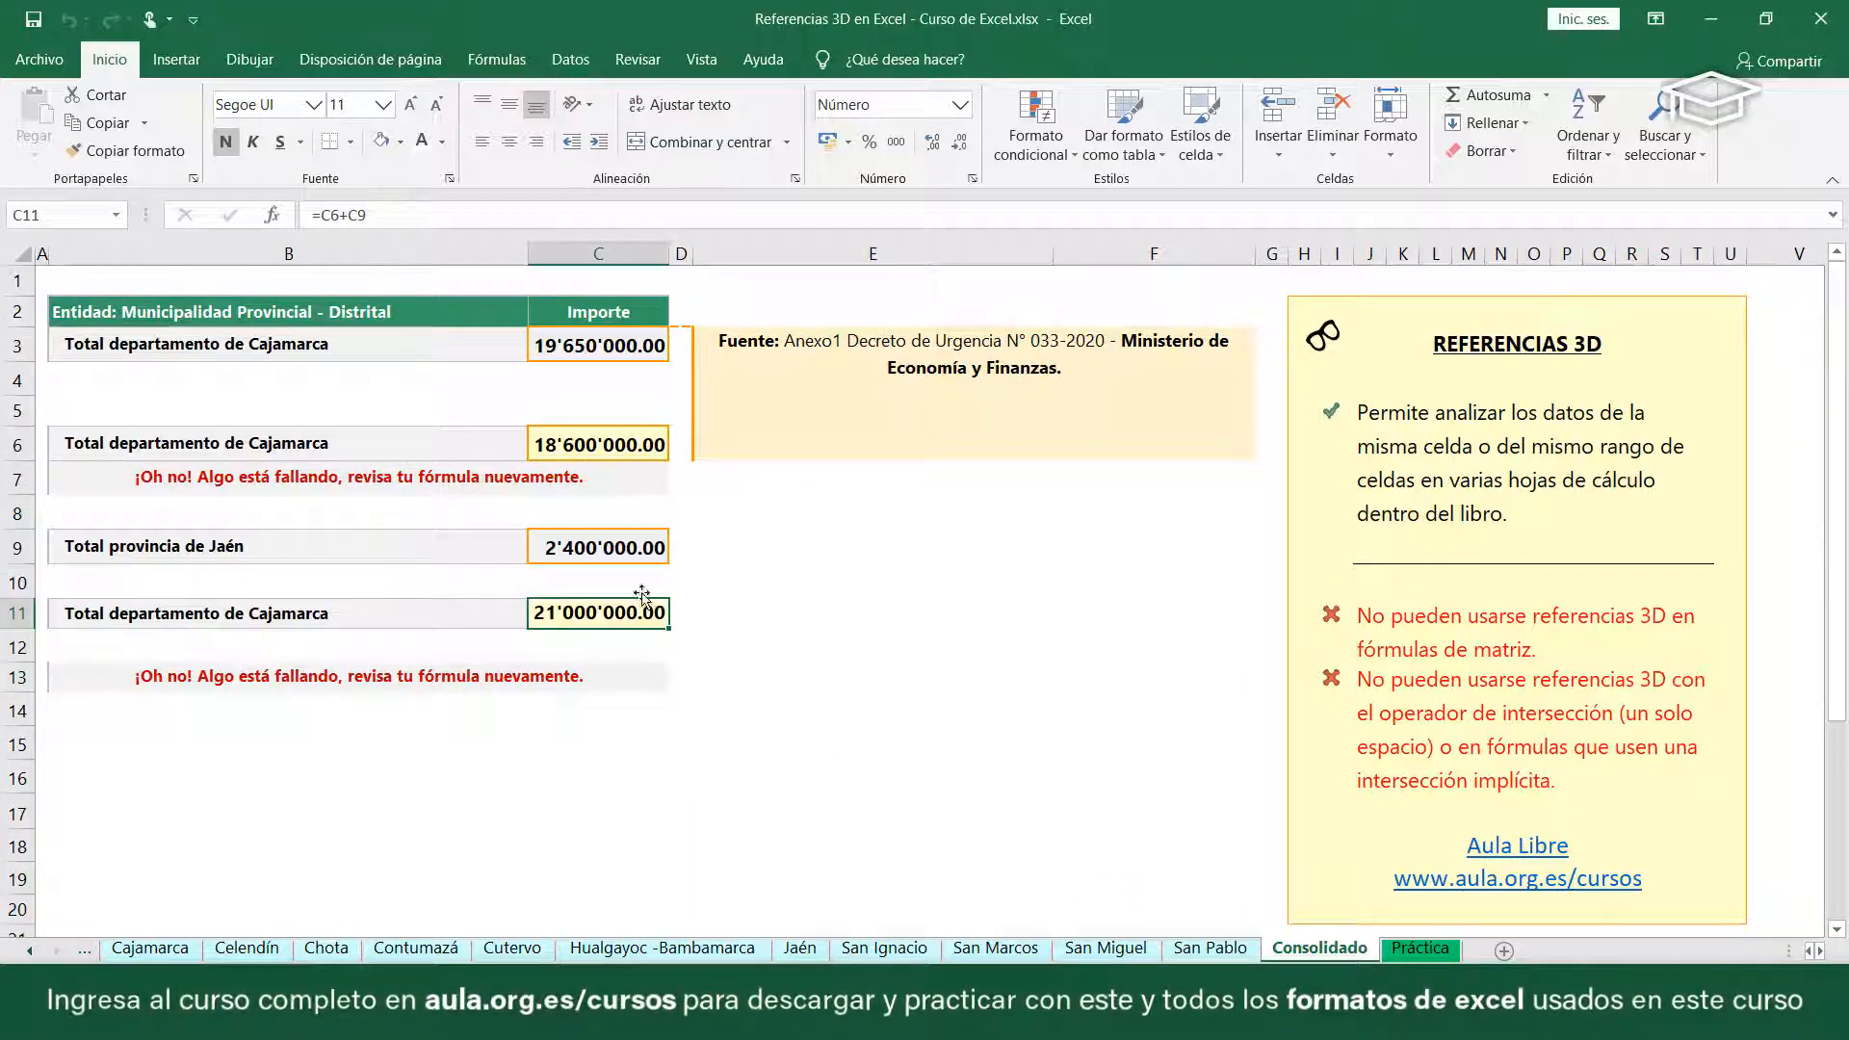
{"action": "double_click", "coordinate": [588, 445]}
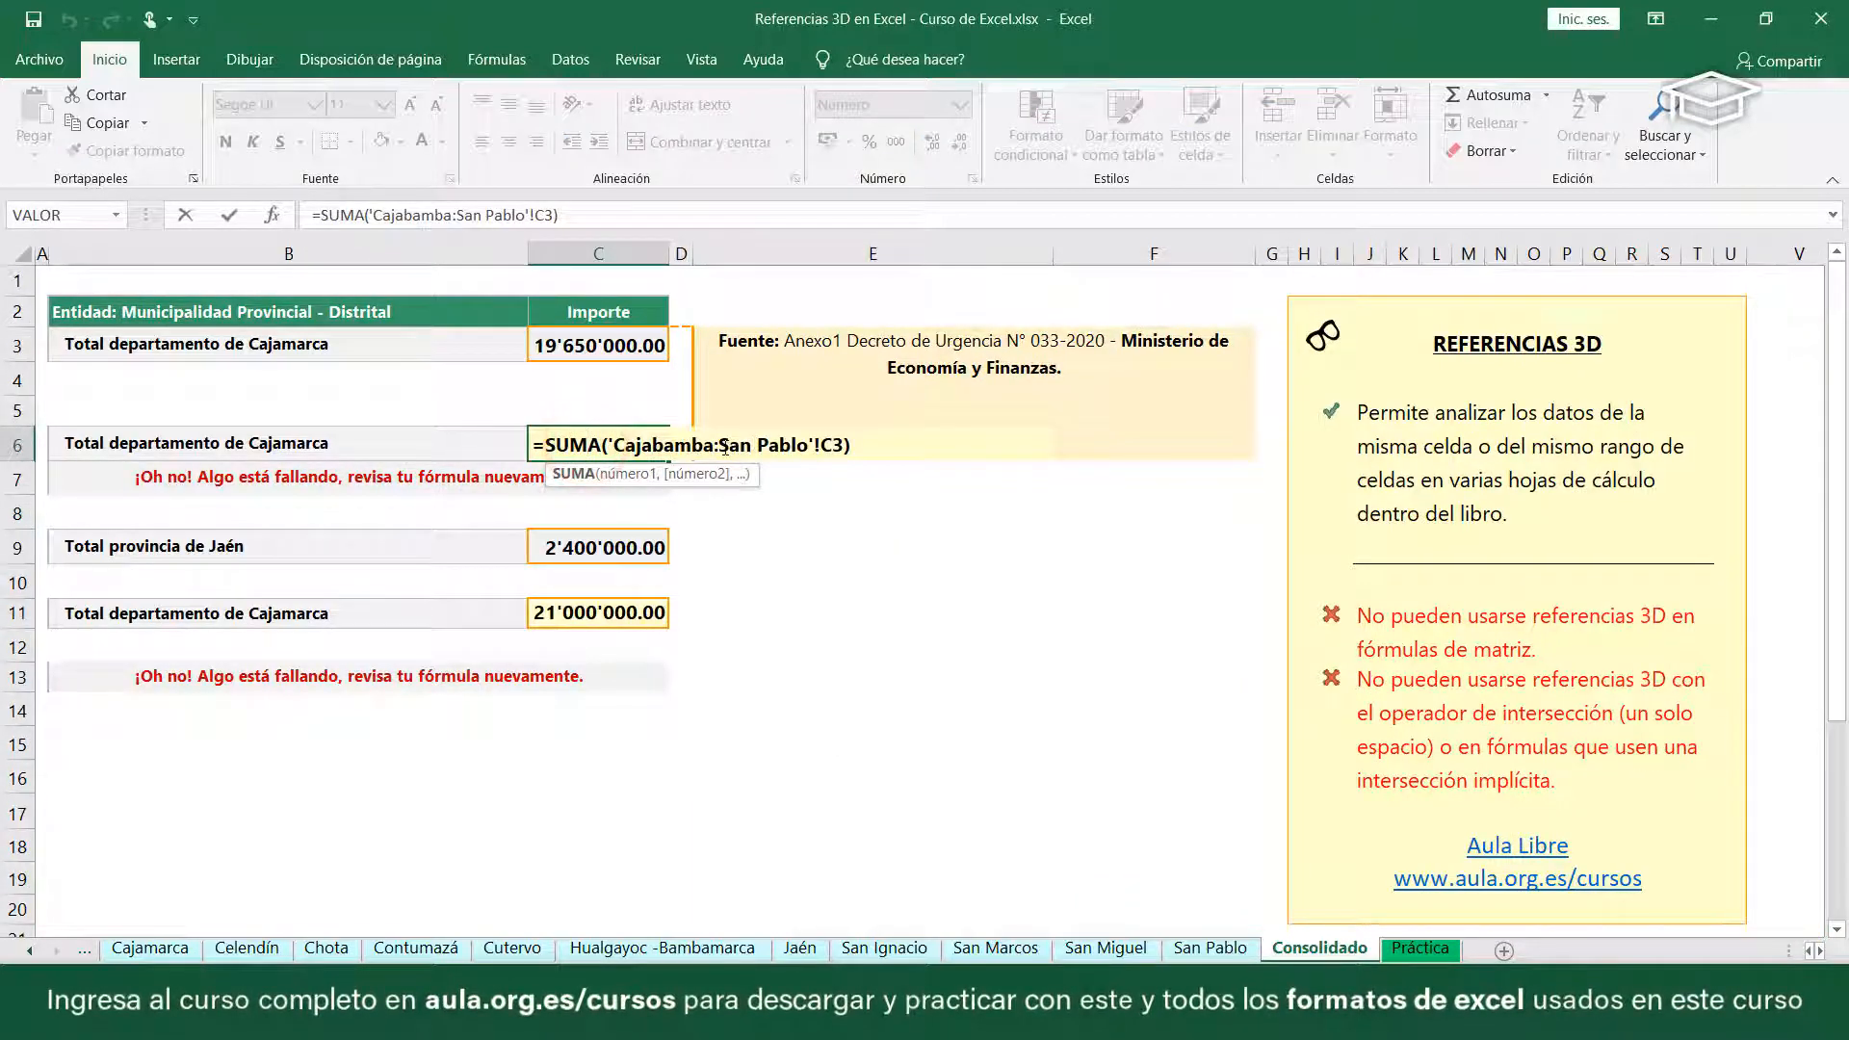
{"action": "left_click", "coordinate": [891, 616]}
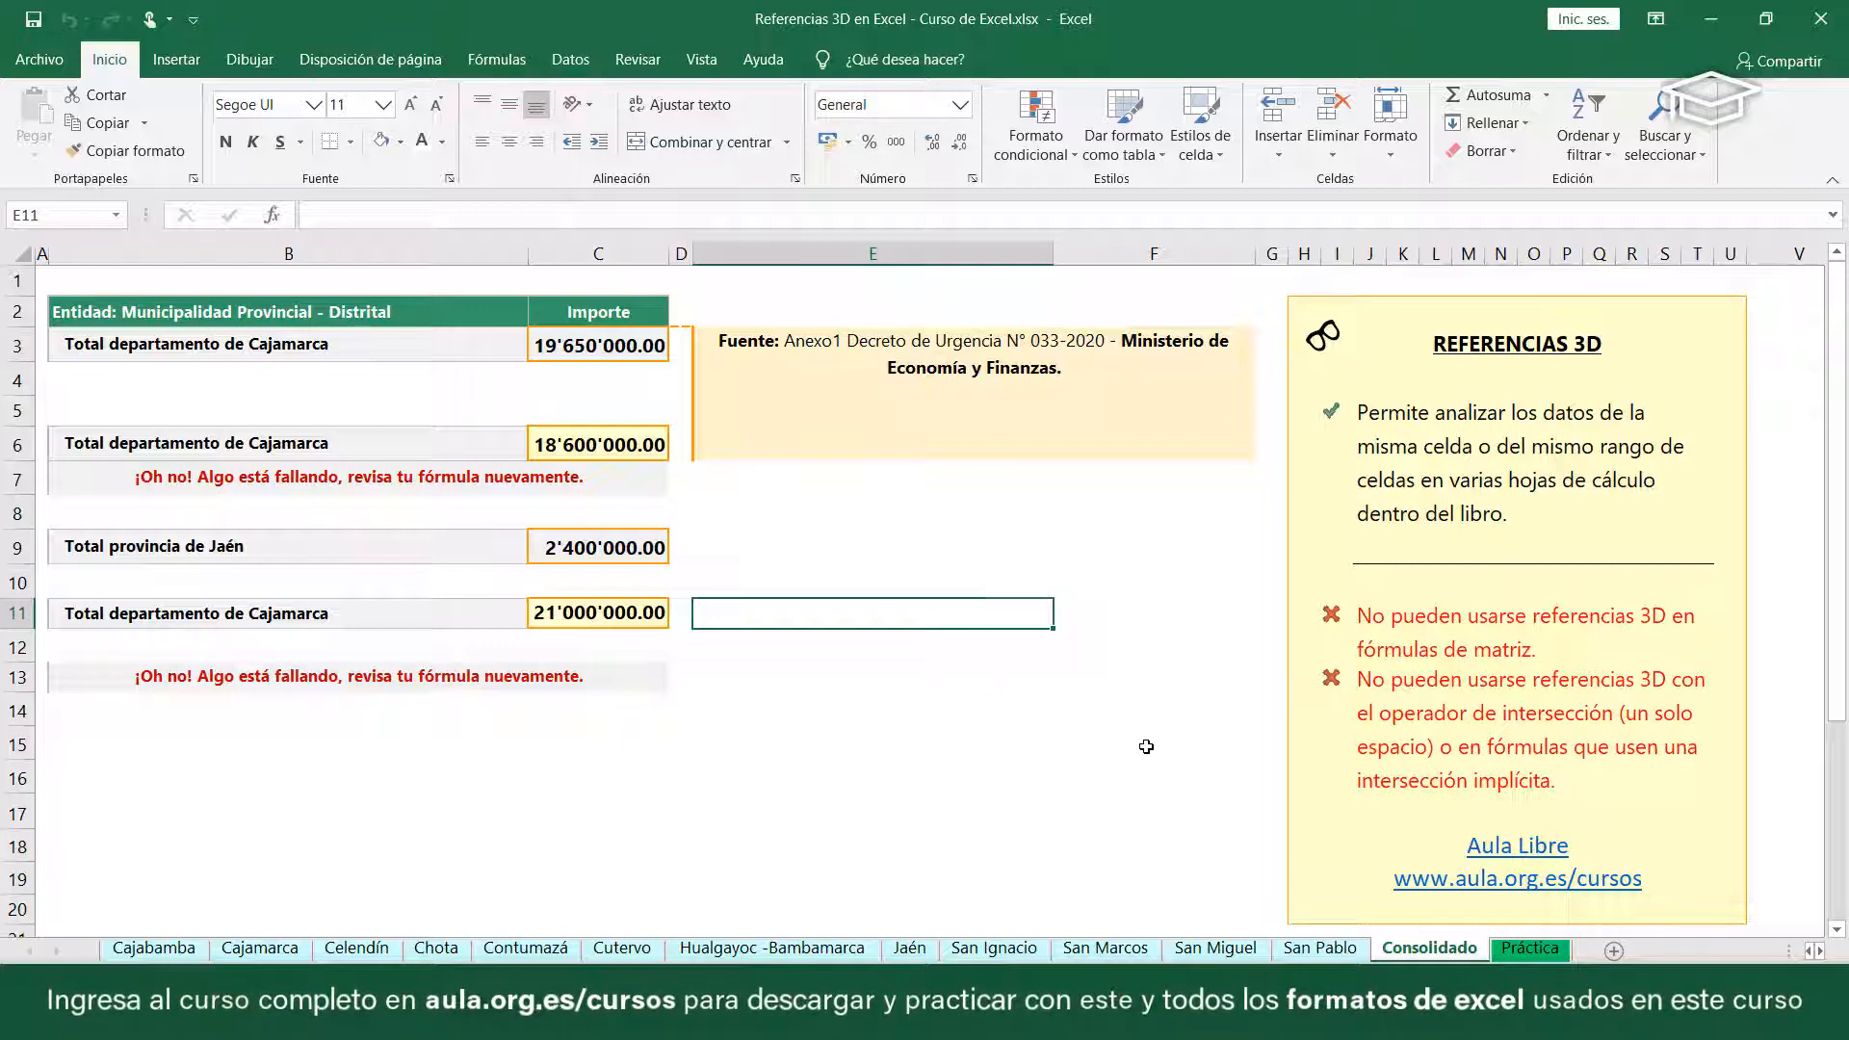
- Open the Práctica sheet to read the exercise instructions
{"action": "left_click", "coordinate": [1531, 948]}
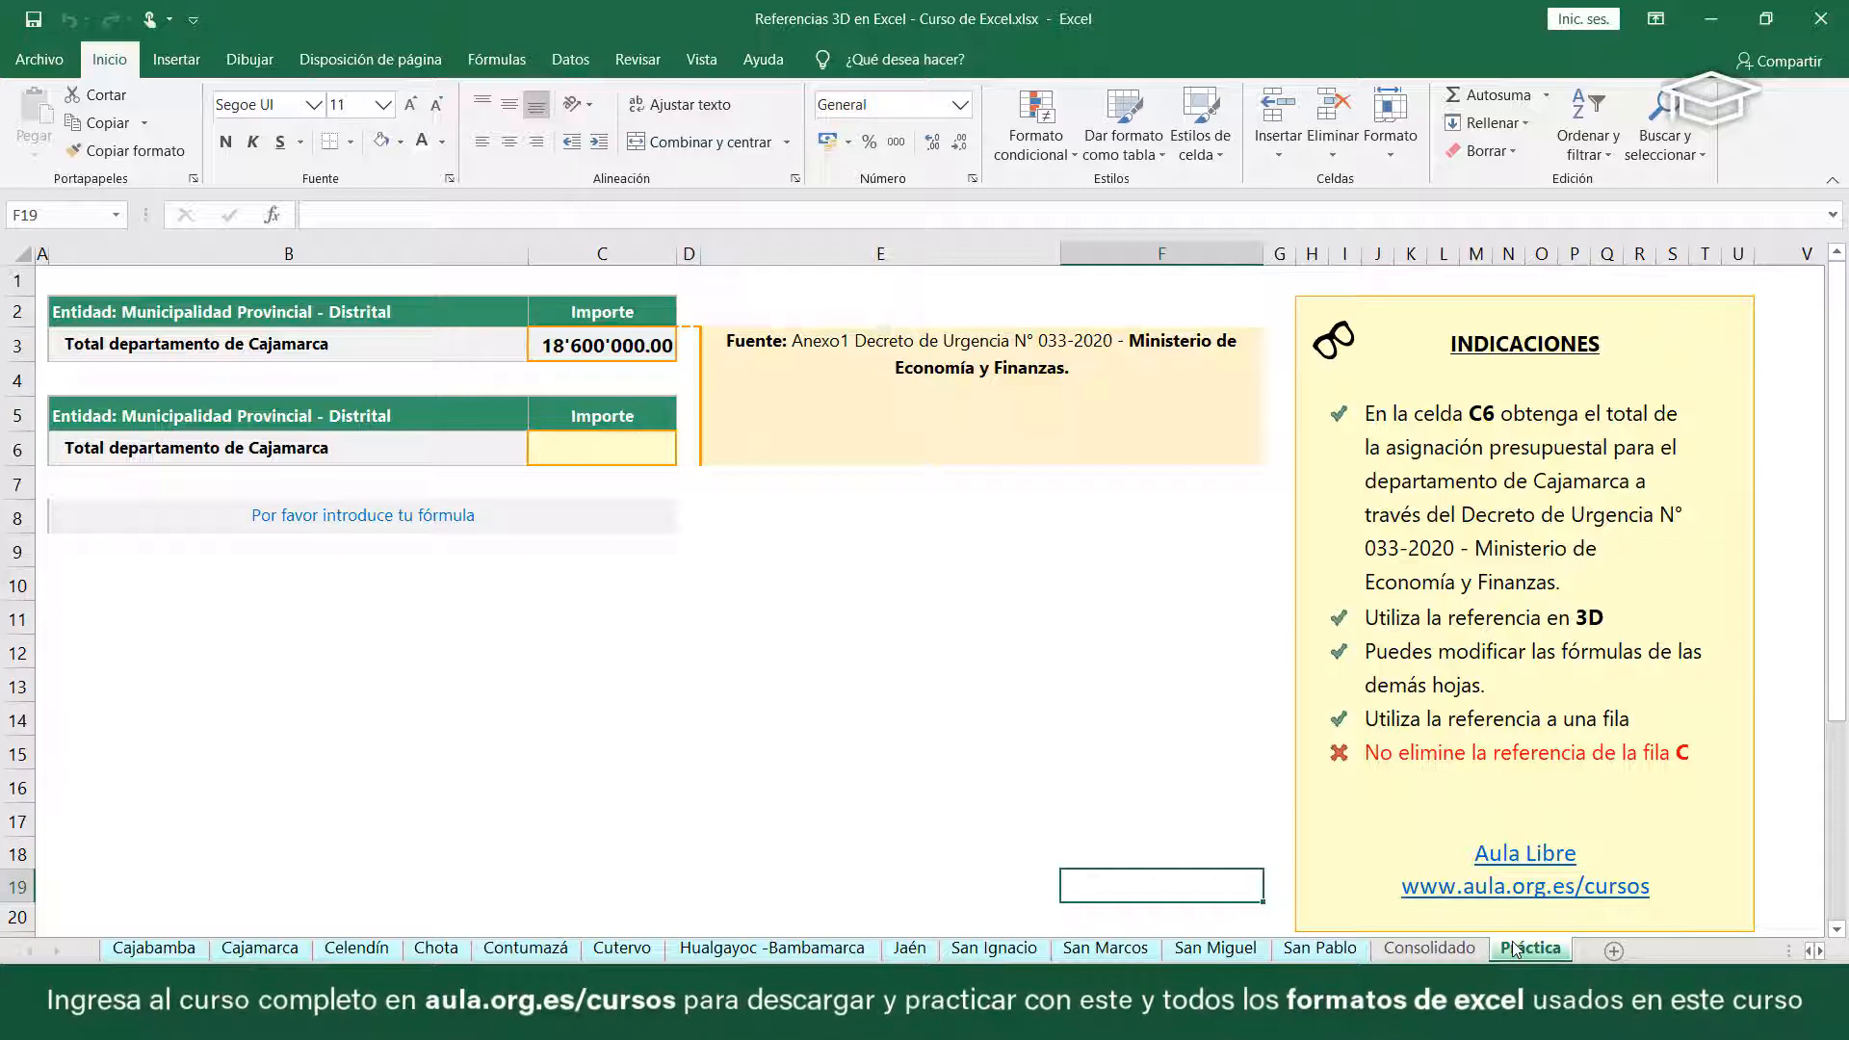
{"action": "left_click", "coordinate": [902, 726]}
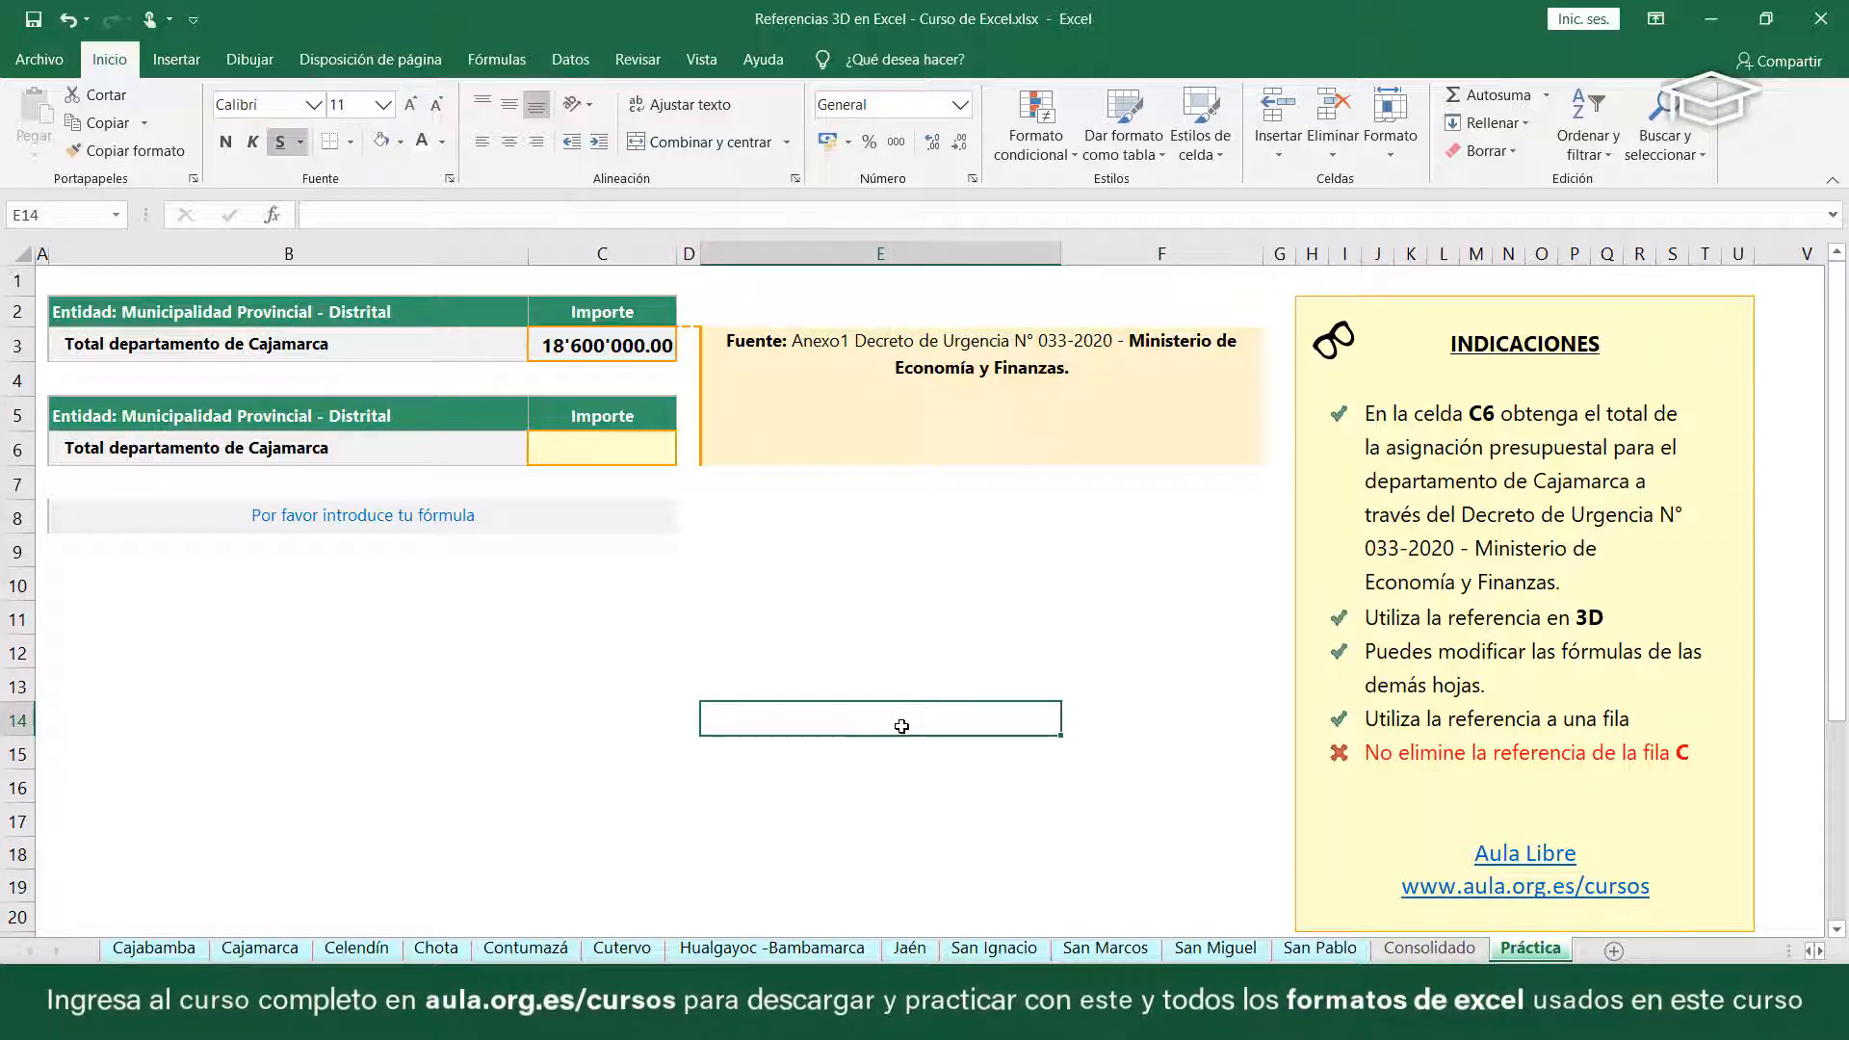